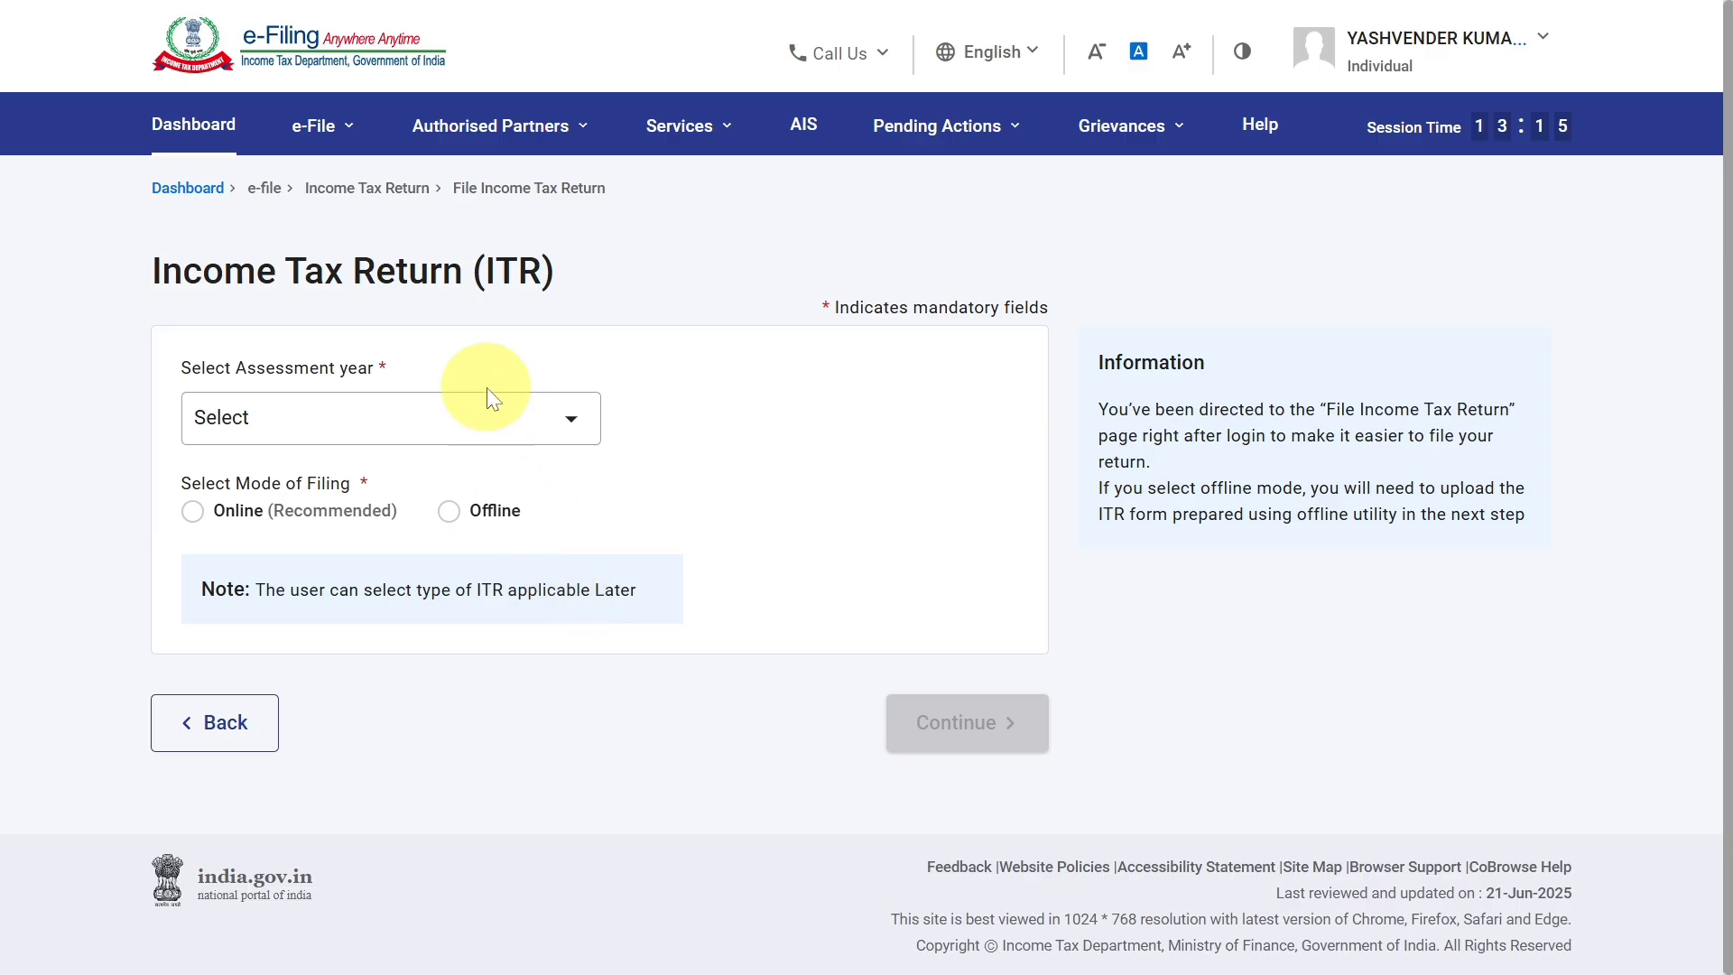
Open the income tax return filing form and continue with assessment year 2025-26 in Online filing mode.
{"action": "left_click", "coordinate": [331, 133]}
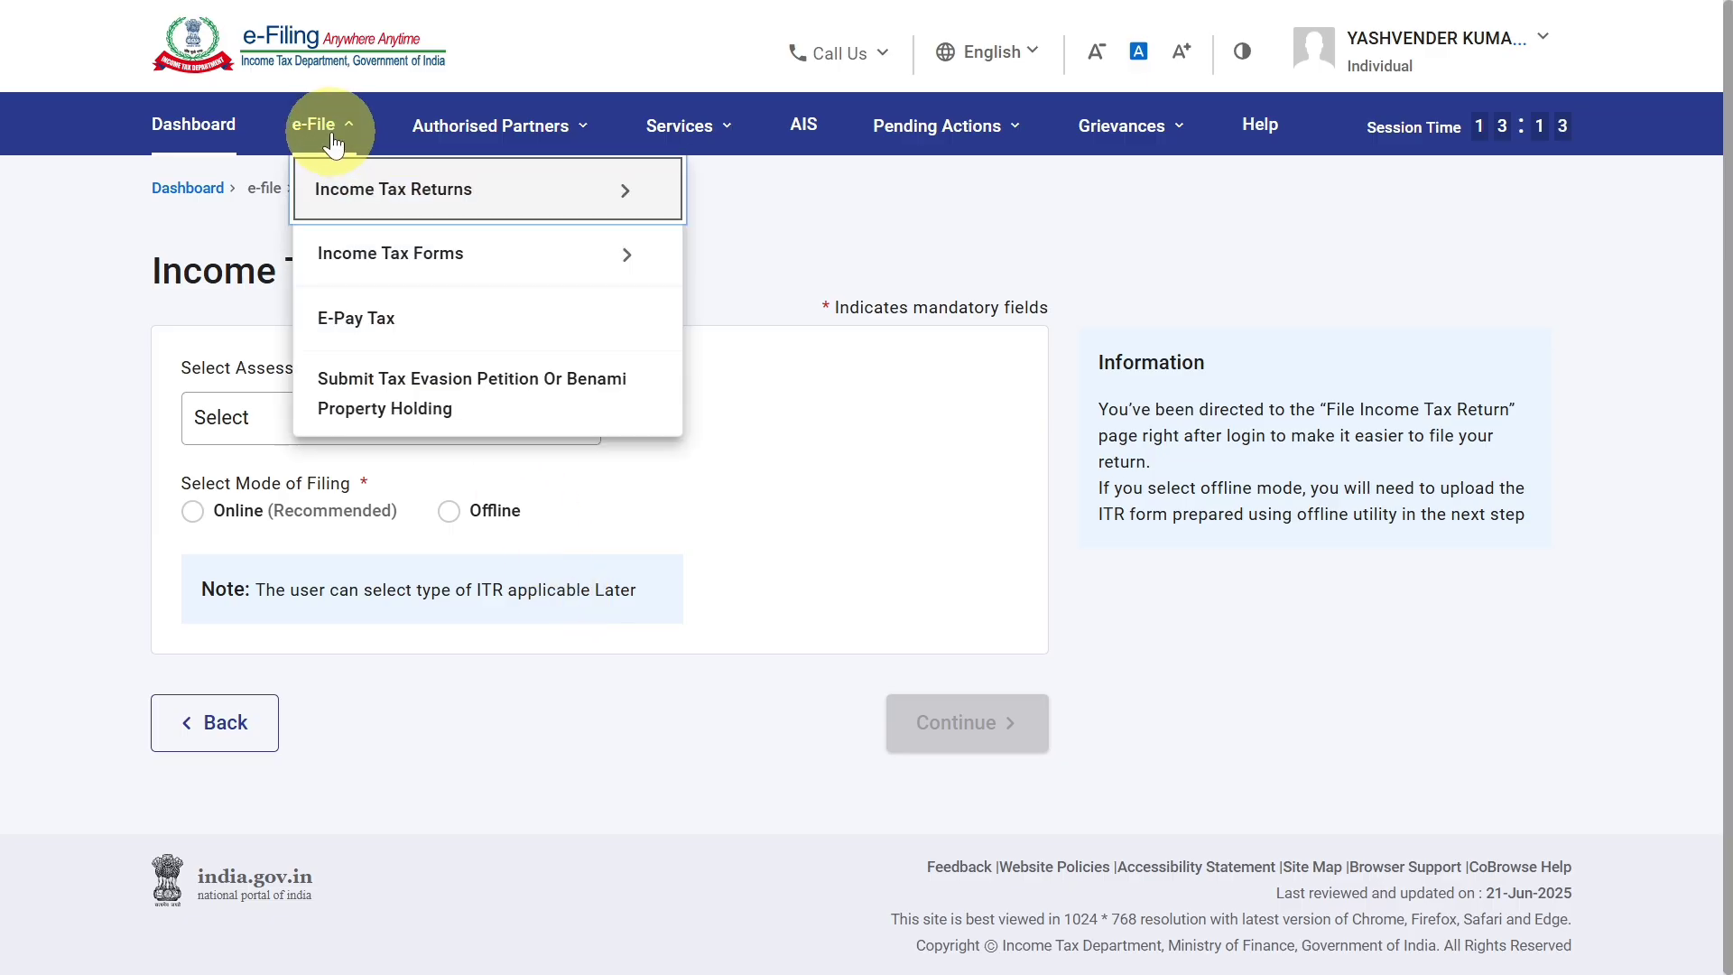
{"action": "mouse_move", "coordinate": [341, 192]}
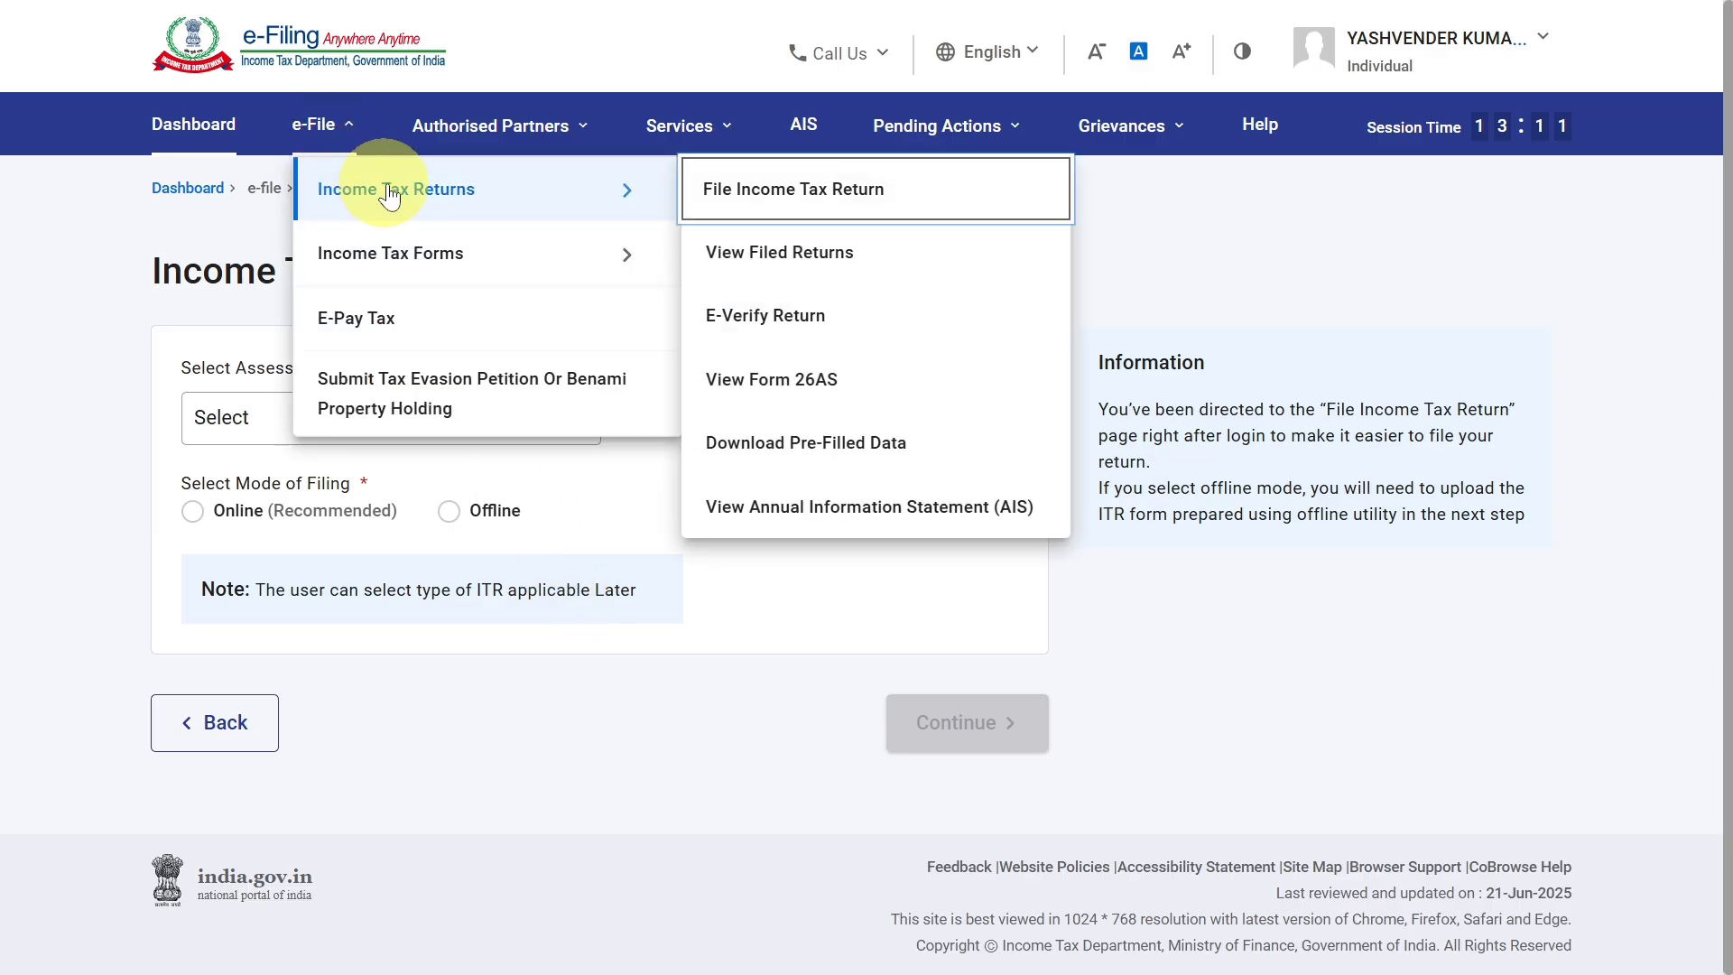
{"action": "left_click", "coordinate": [774, 201]}
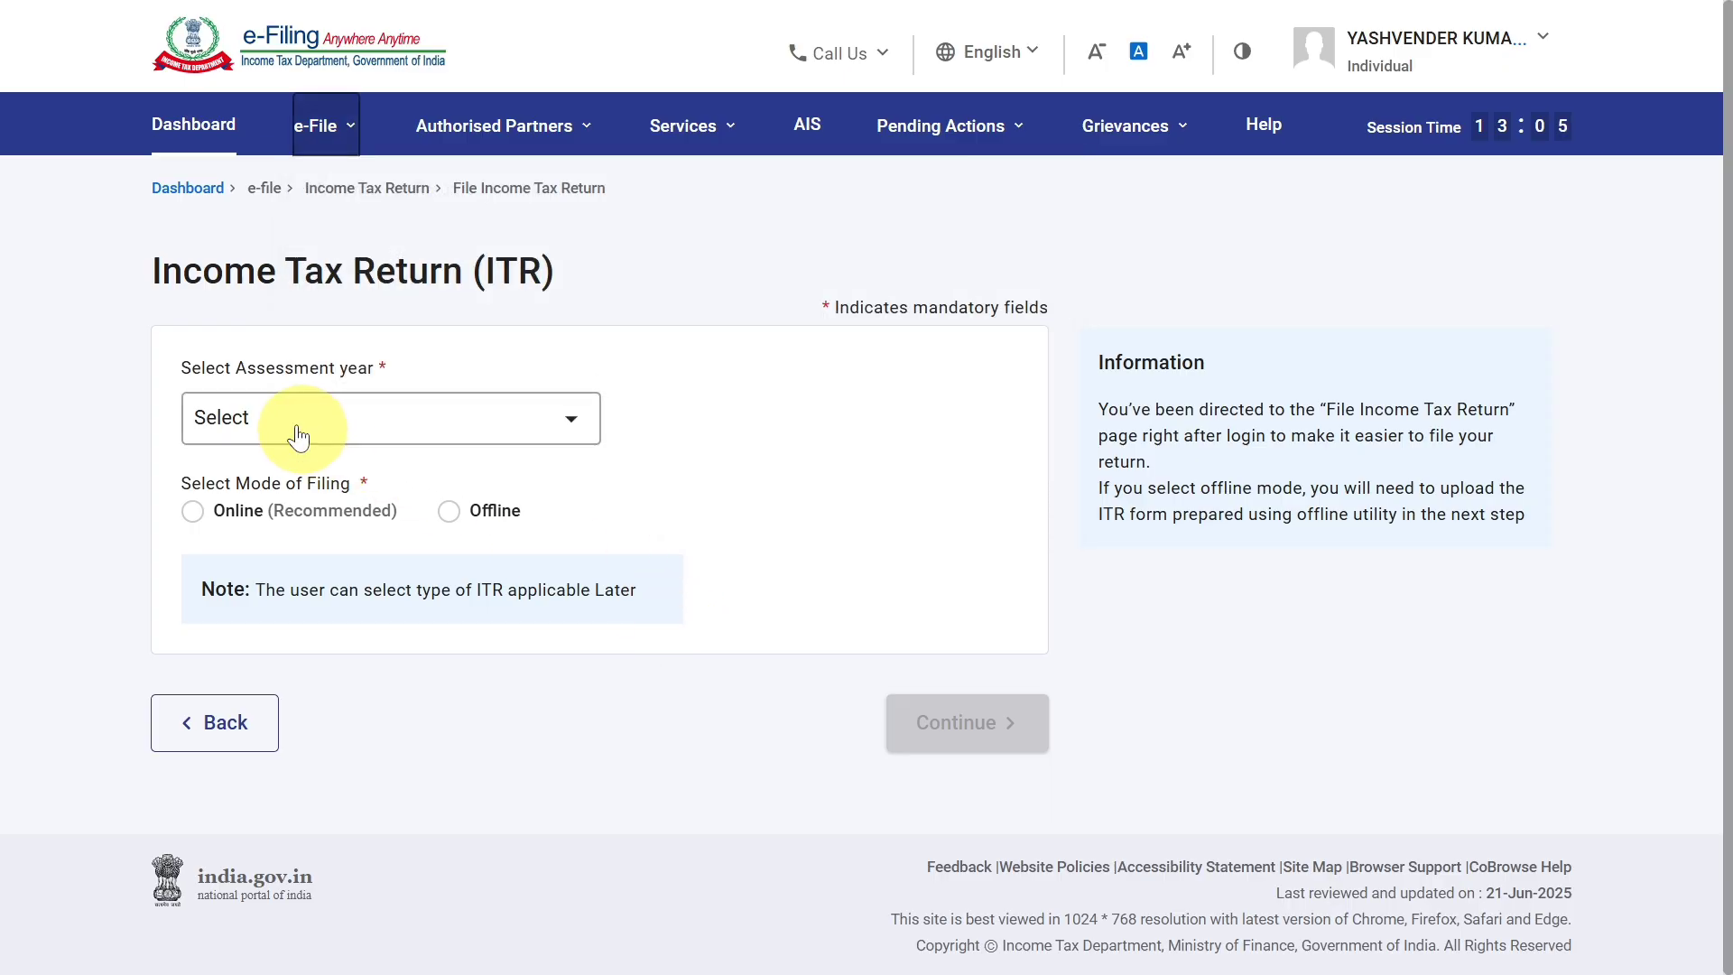
{"action": "left_click", "coordinate": [341, 406]}
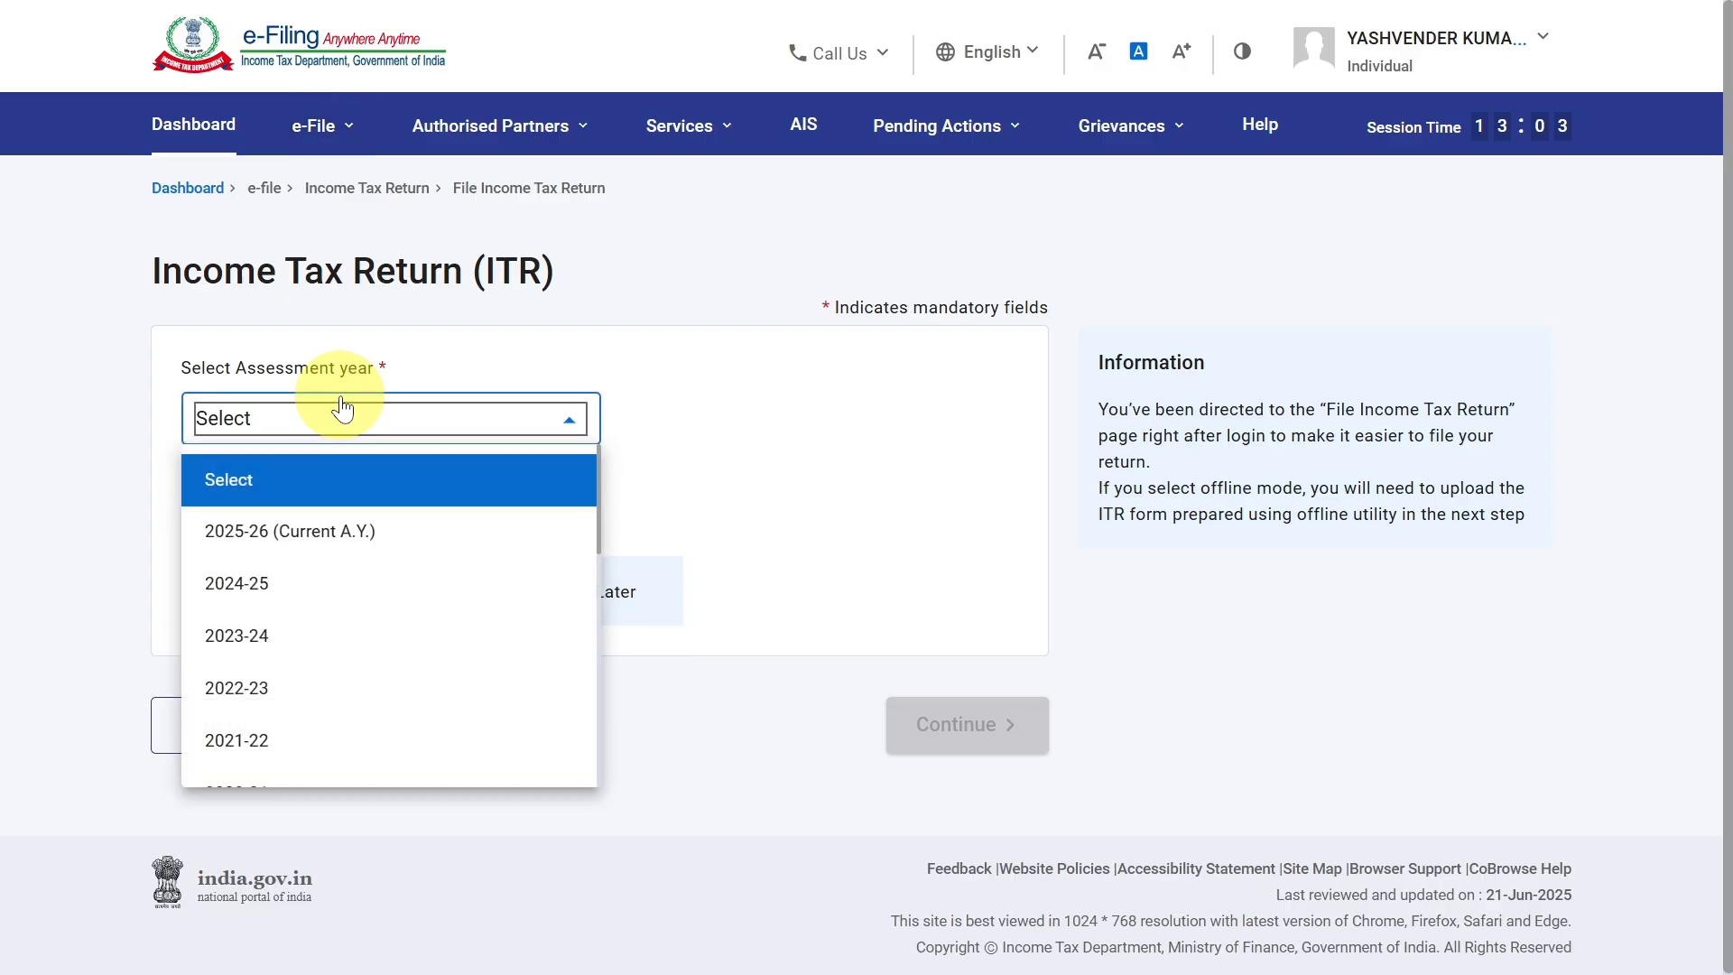
{"action": "left_click", "coordinate": [330, 533]}
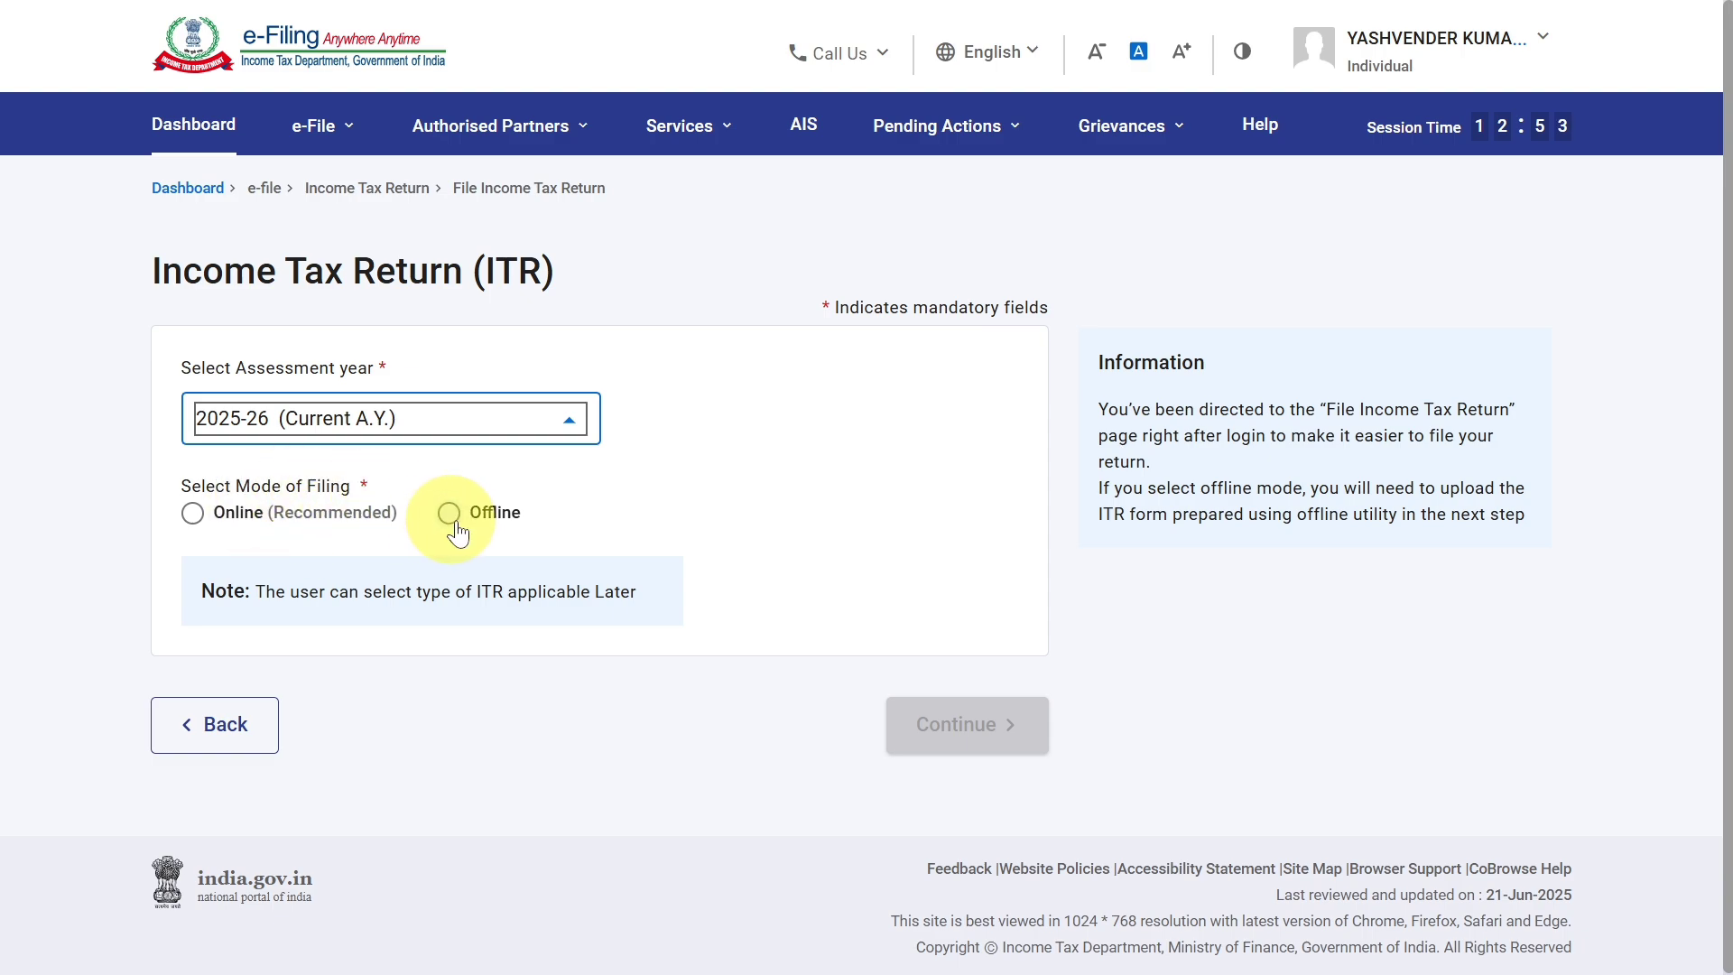
{"action": "left_click", "coordinate": [202, 516]}
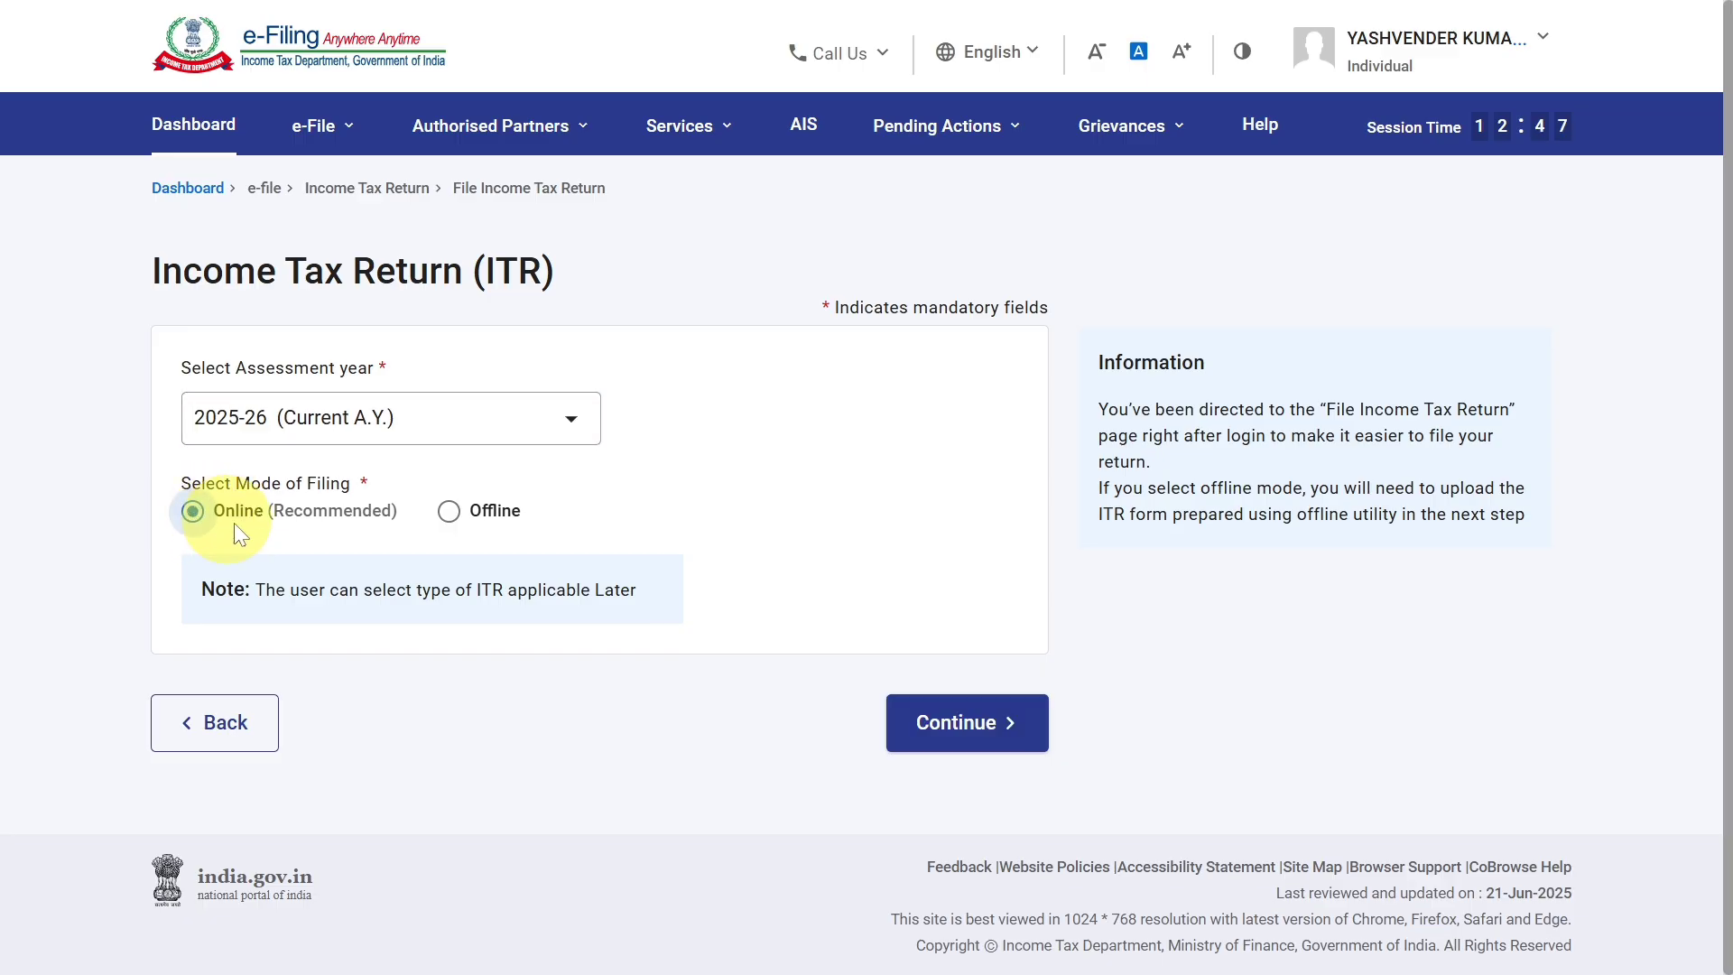
{"action": "left_click", "coordinate": [948, 719]}
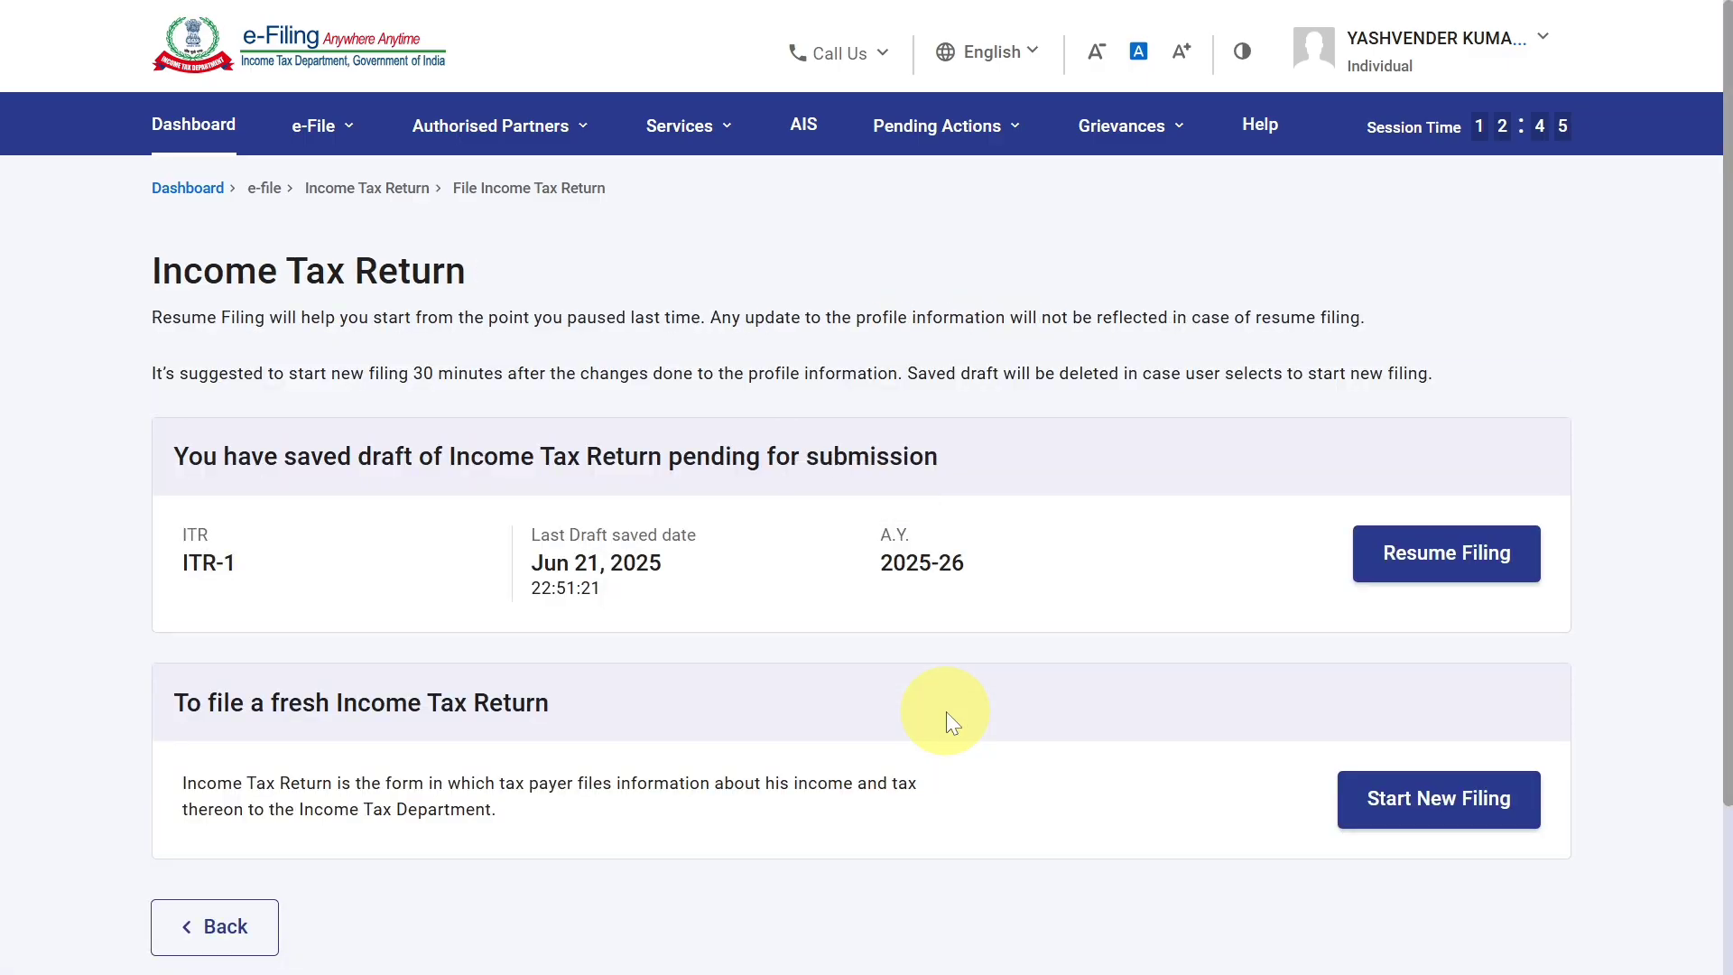
Start a new filing with Individual status, proceed with form ITR-4 and get the return started.
{"action": "left_click", "coordinate": [1433, 811]}
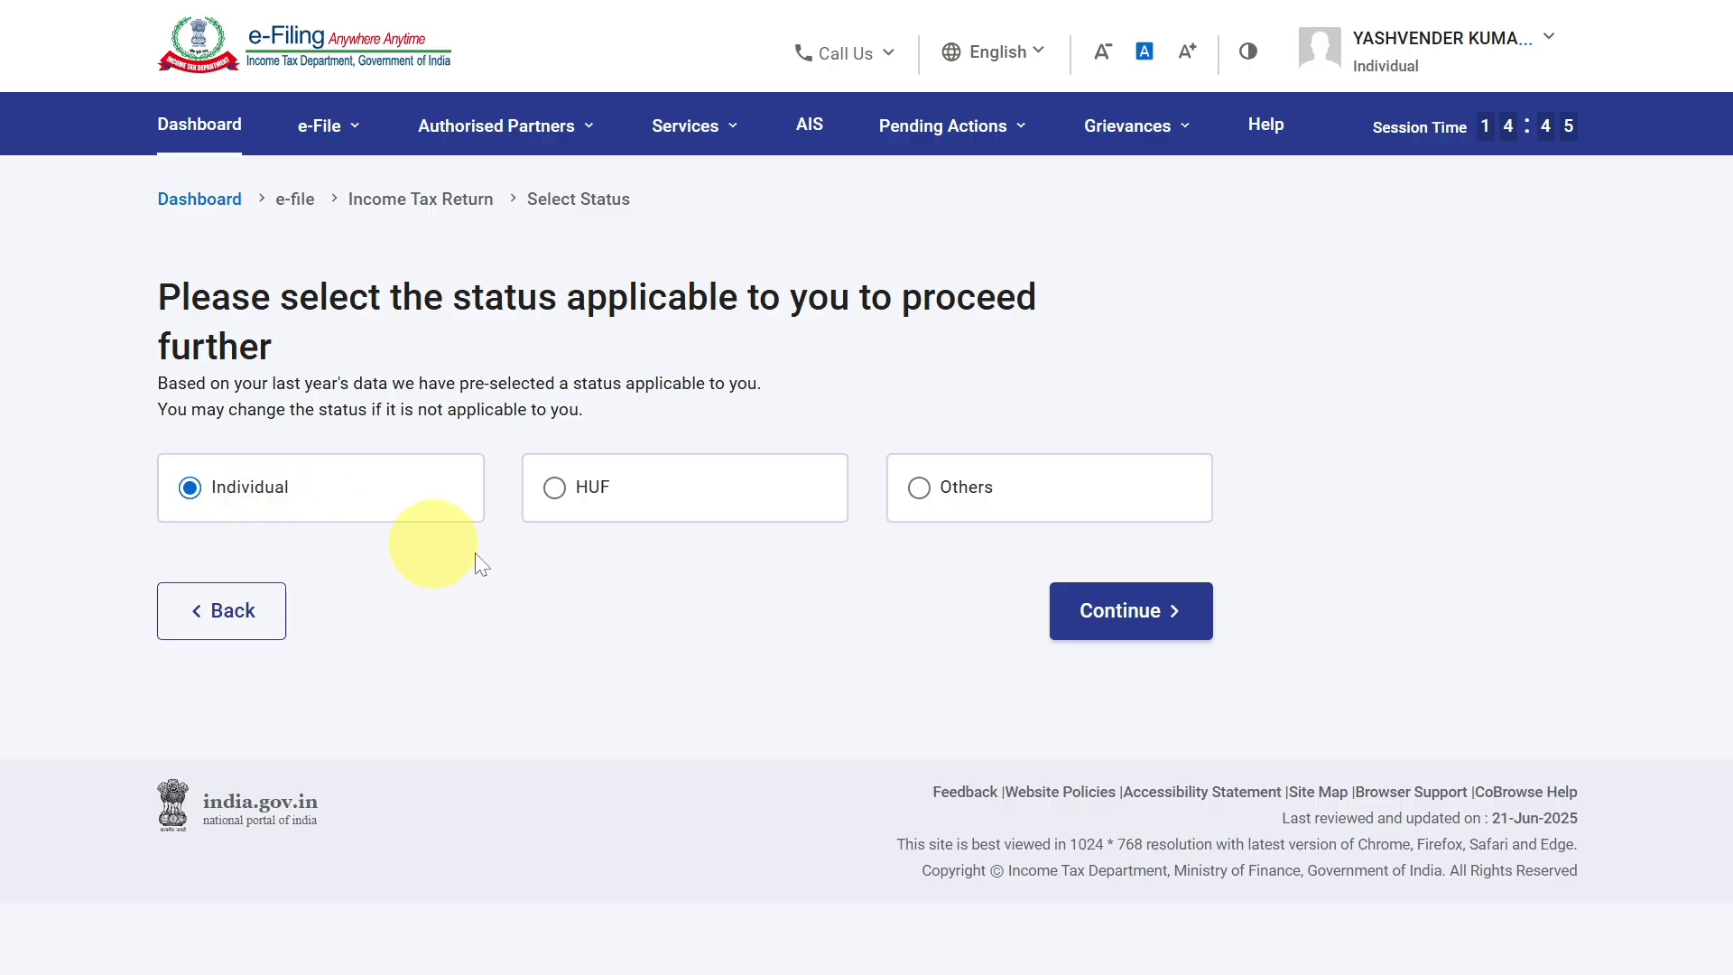
{"action": "left_click", "coordinate": [1161, 612]}
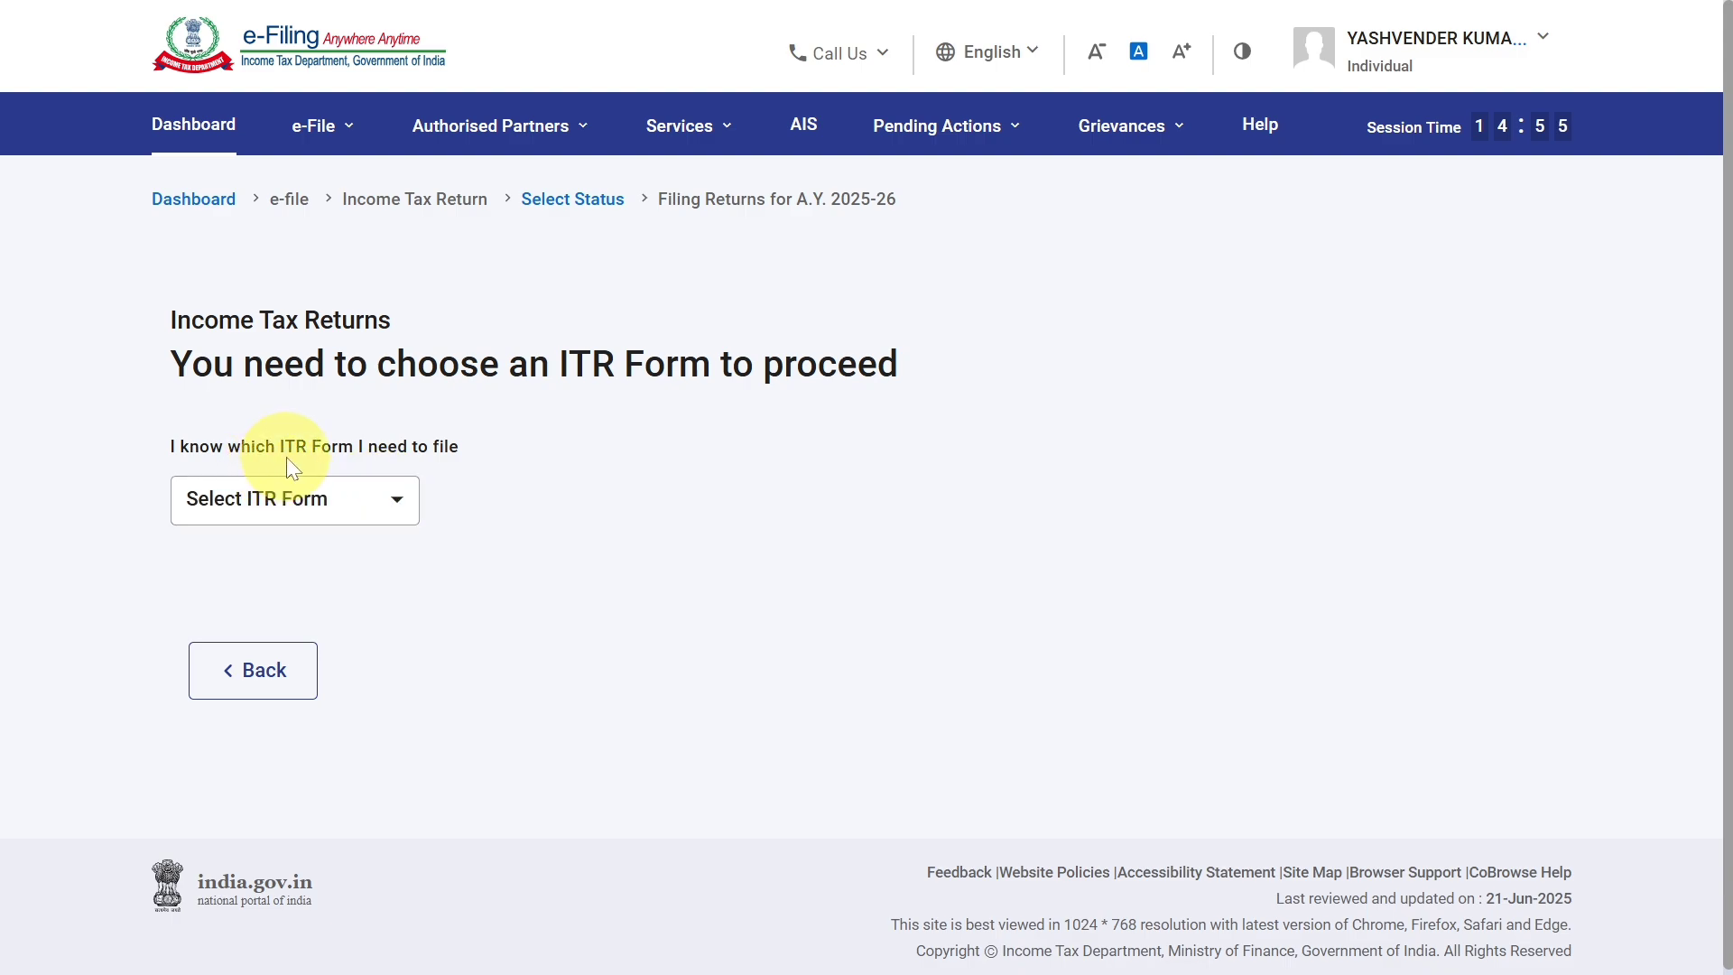
{"action": "left_click", "coordinate": [342, 497]}
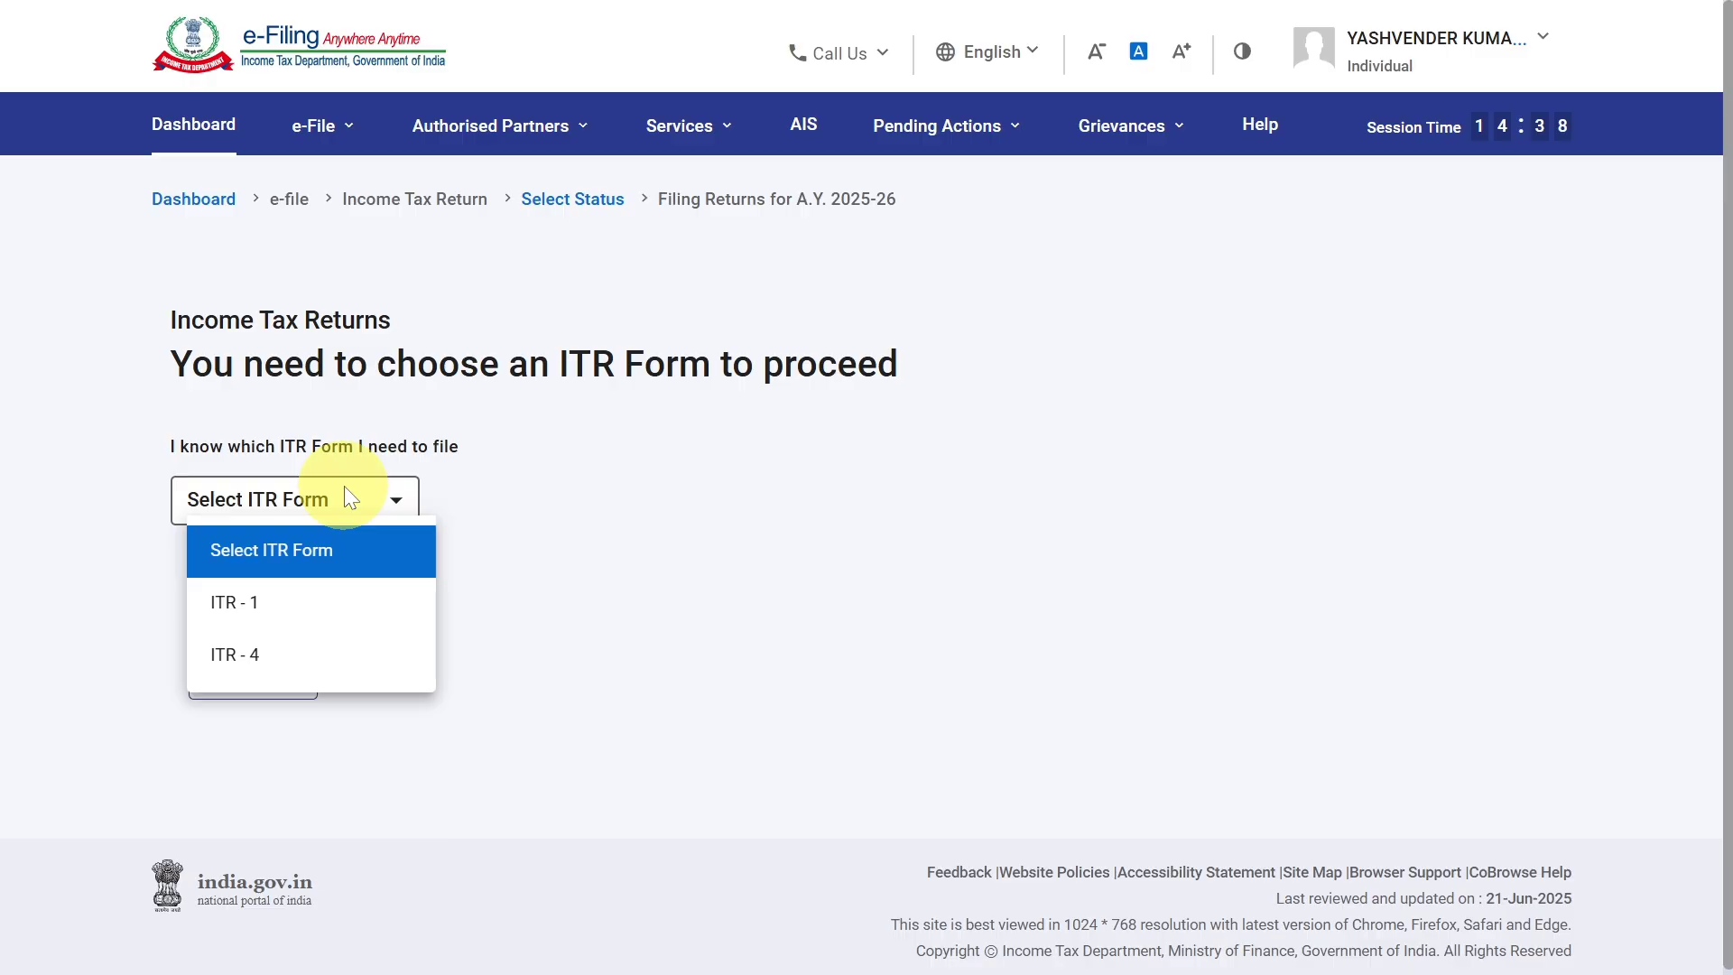
{"action": "left_click", "coordinate": [342, 661]}
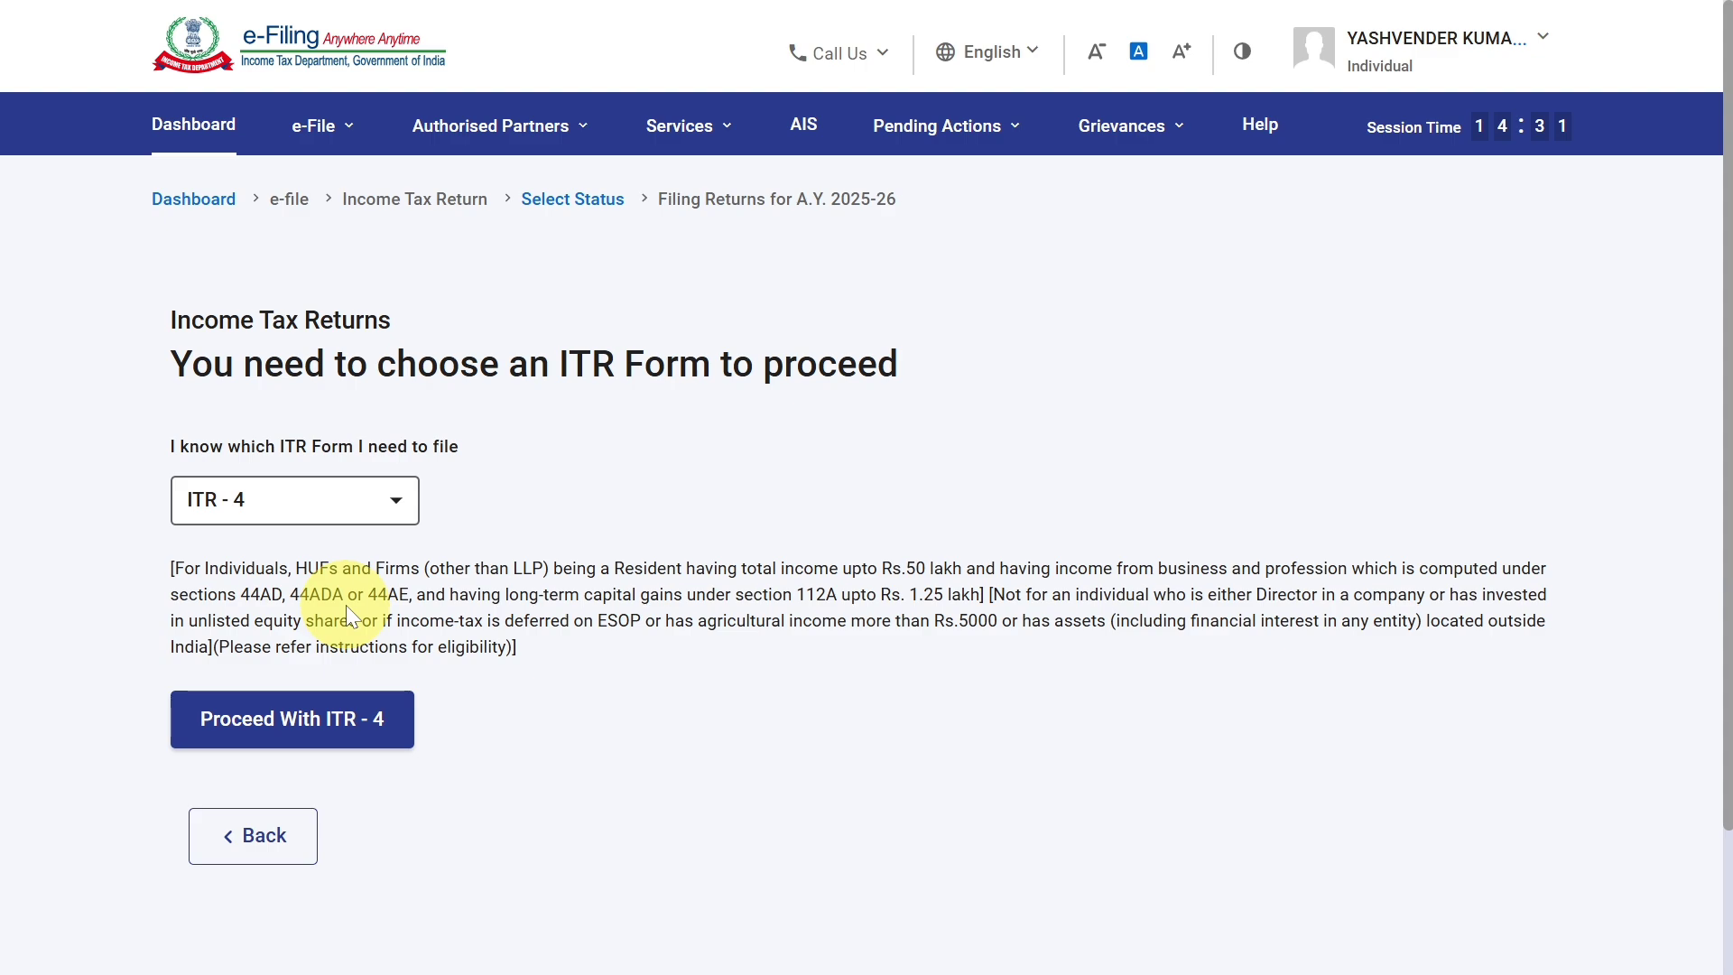
{"action": "left_click", "coordinate": [337, 725]}
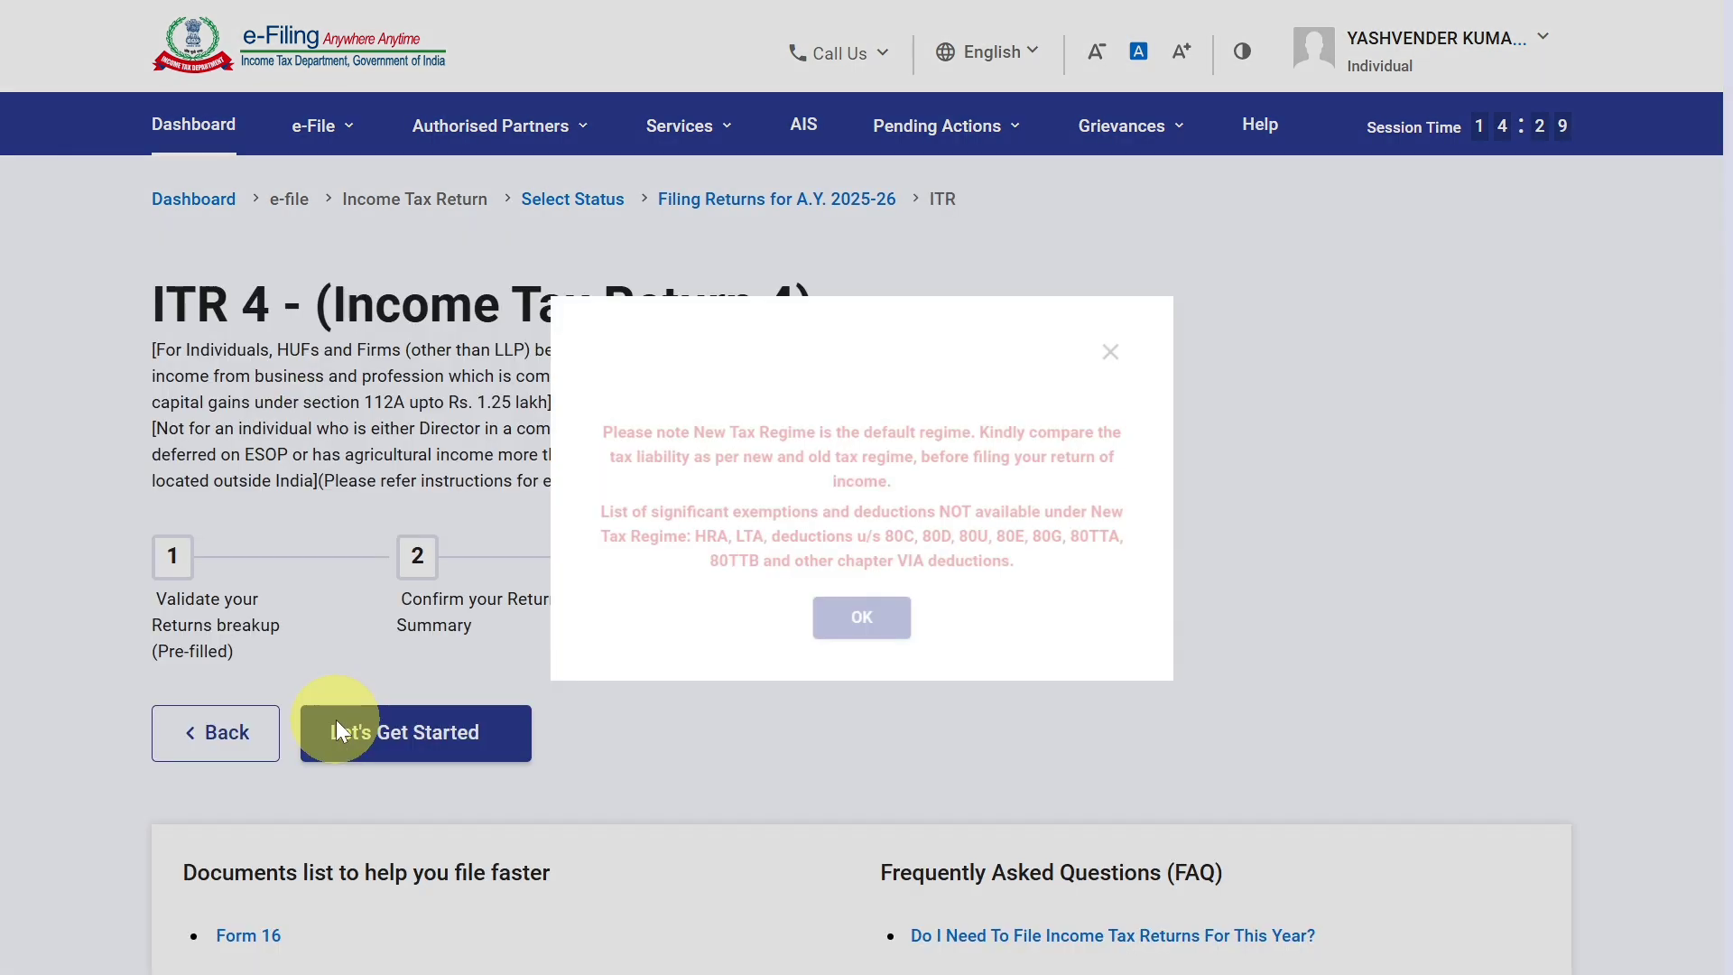
{"action": "left_click", "coordinate": [862, 665]}
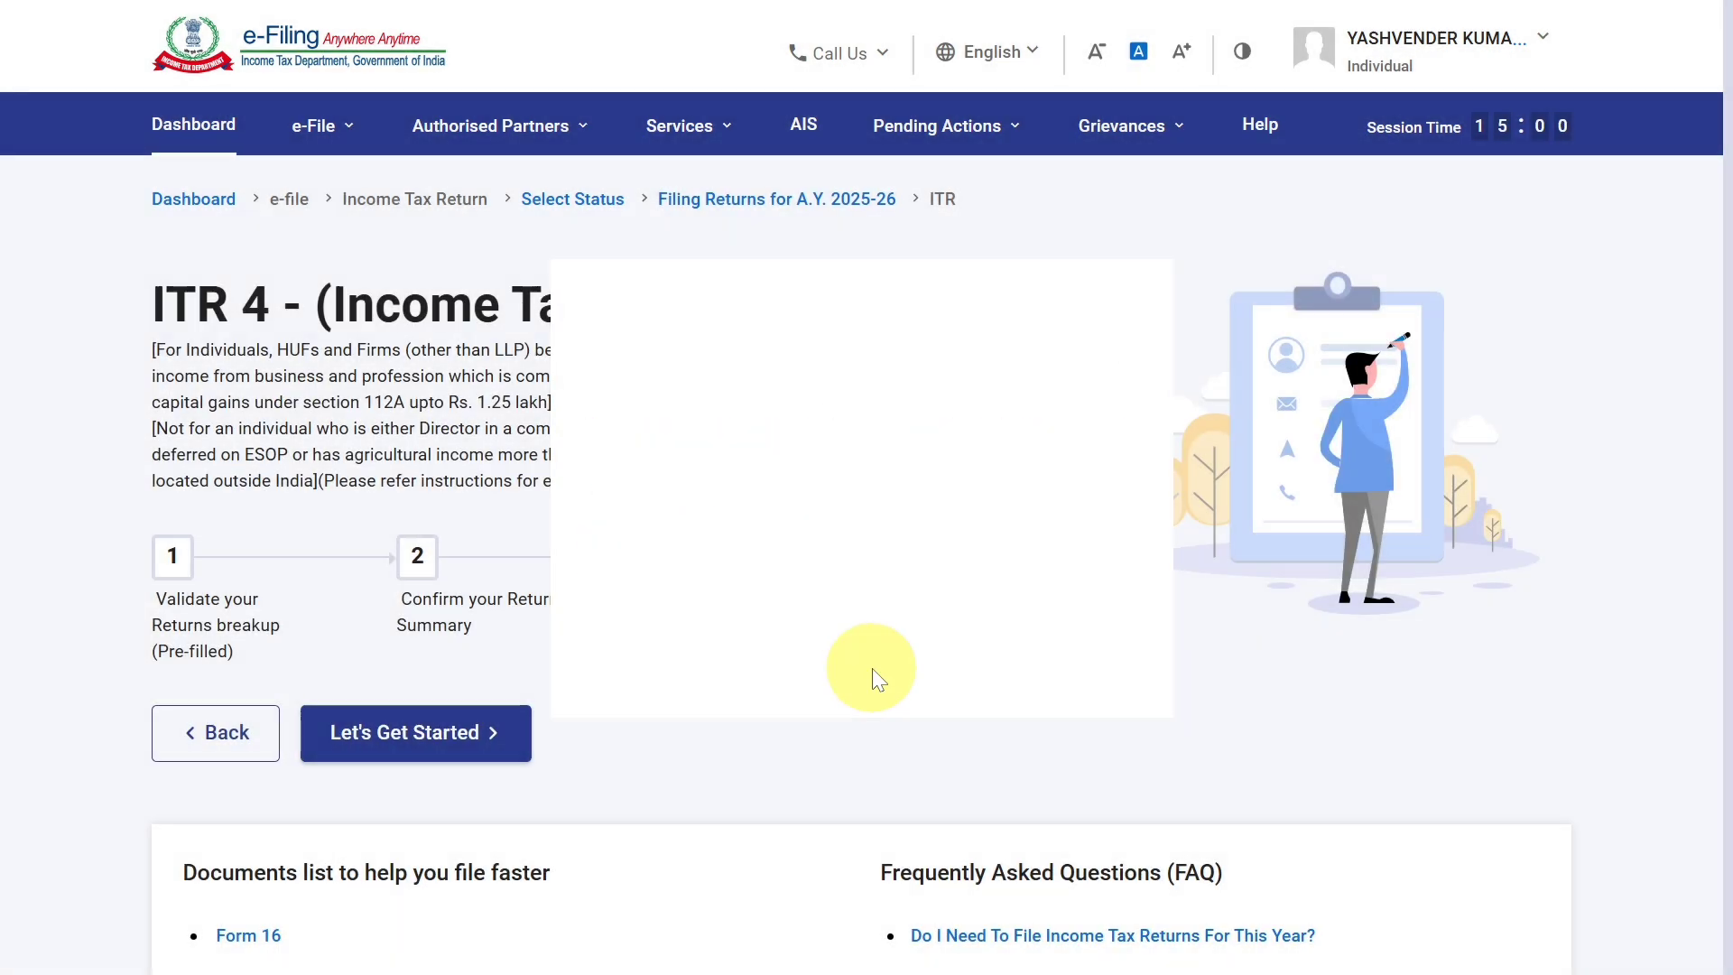
{"action": "left_click", "coordinate": [458, 737]}
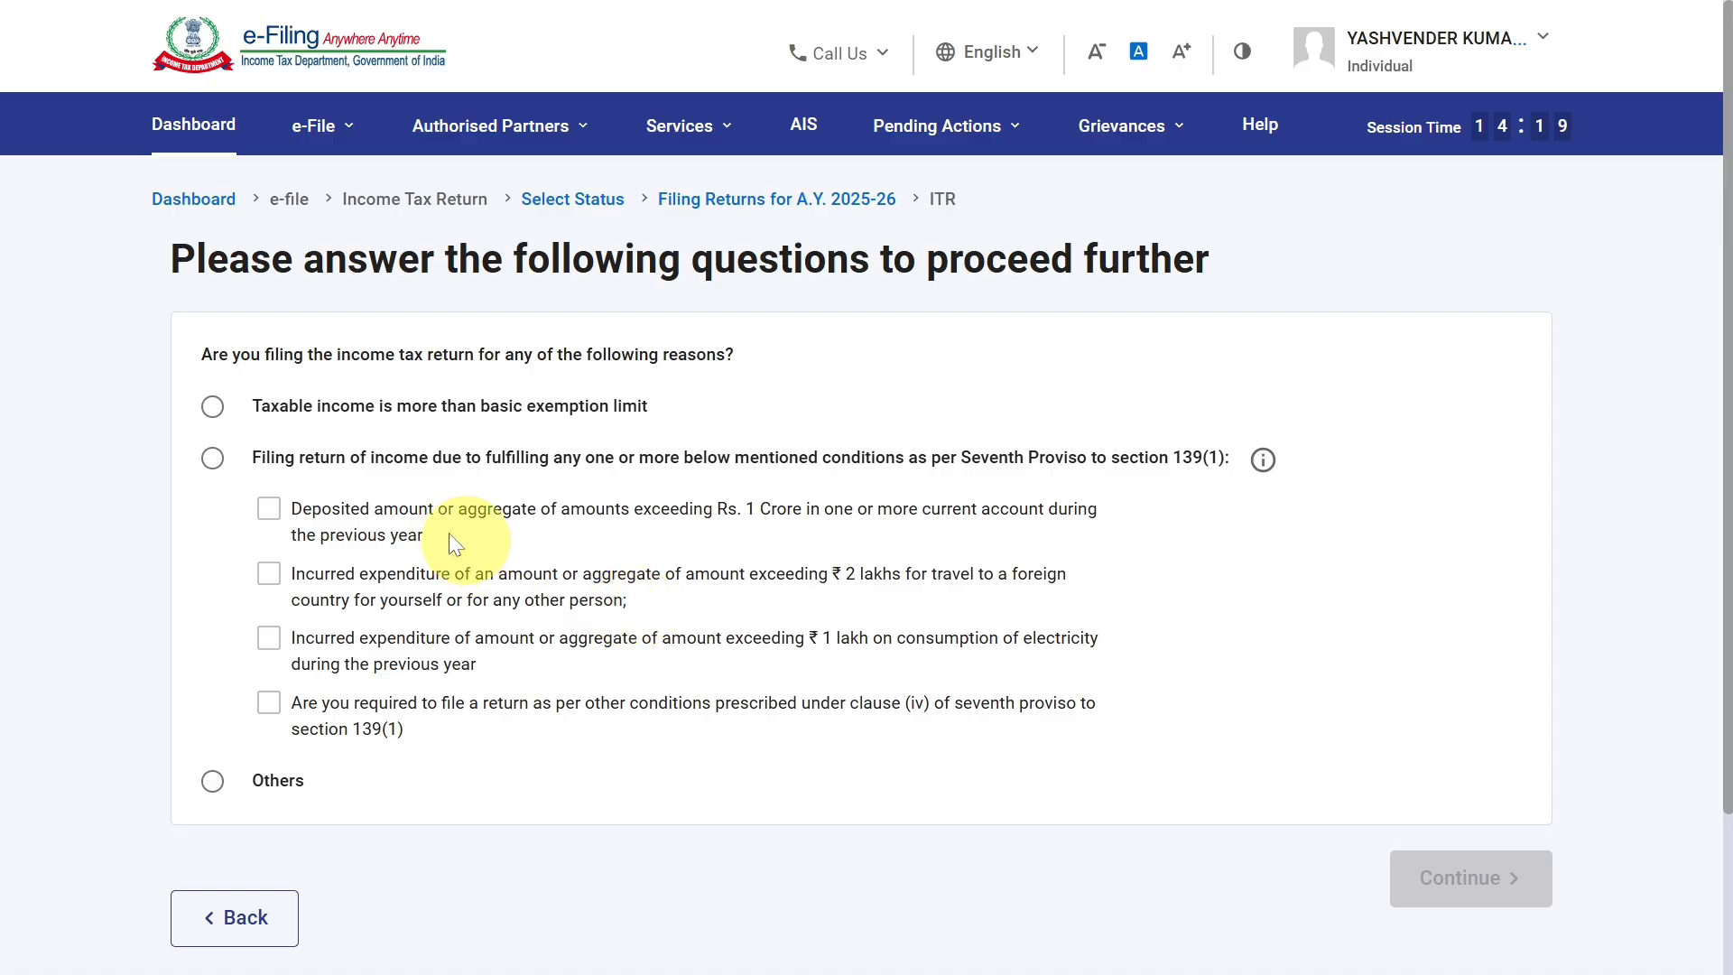
Give "Taxable income is more than basic exemption limit" as the filing reason and acknowledge the pre-filled data notice.
{"action": "left_click", "coordinate": [214, 411]}
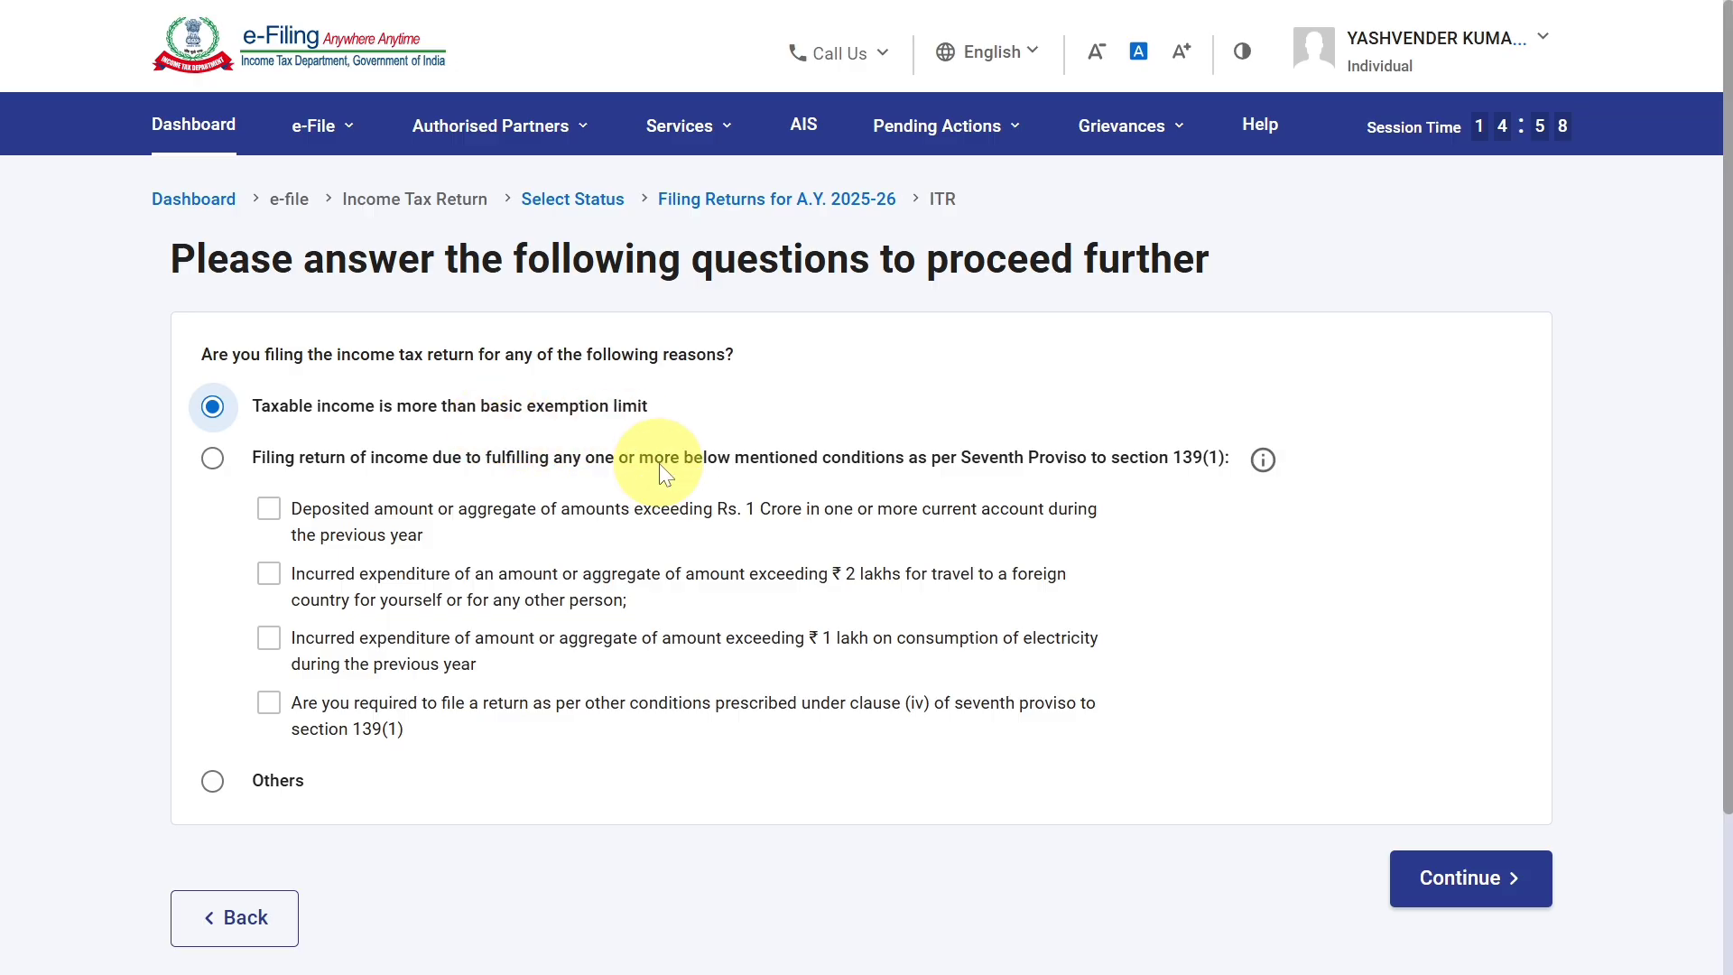
{"action": "left_click", "coordinate": [1451, 897]}
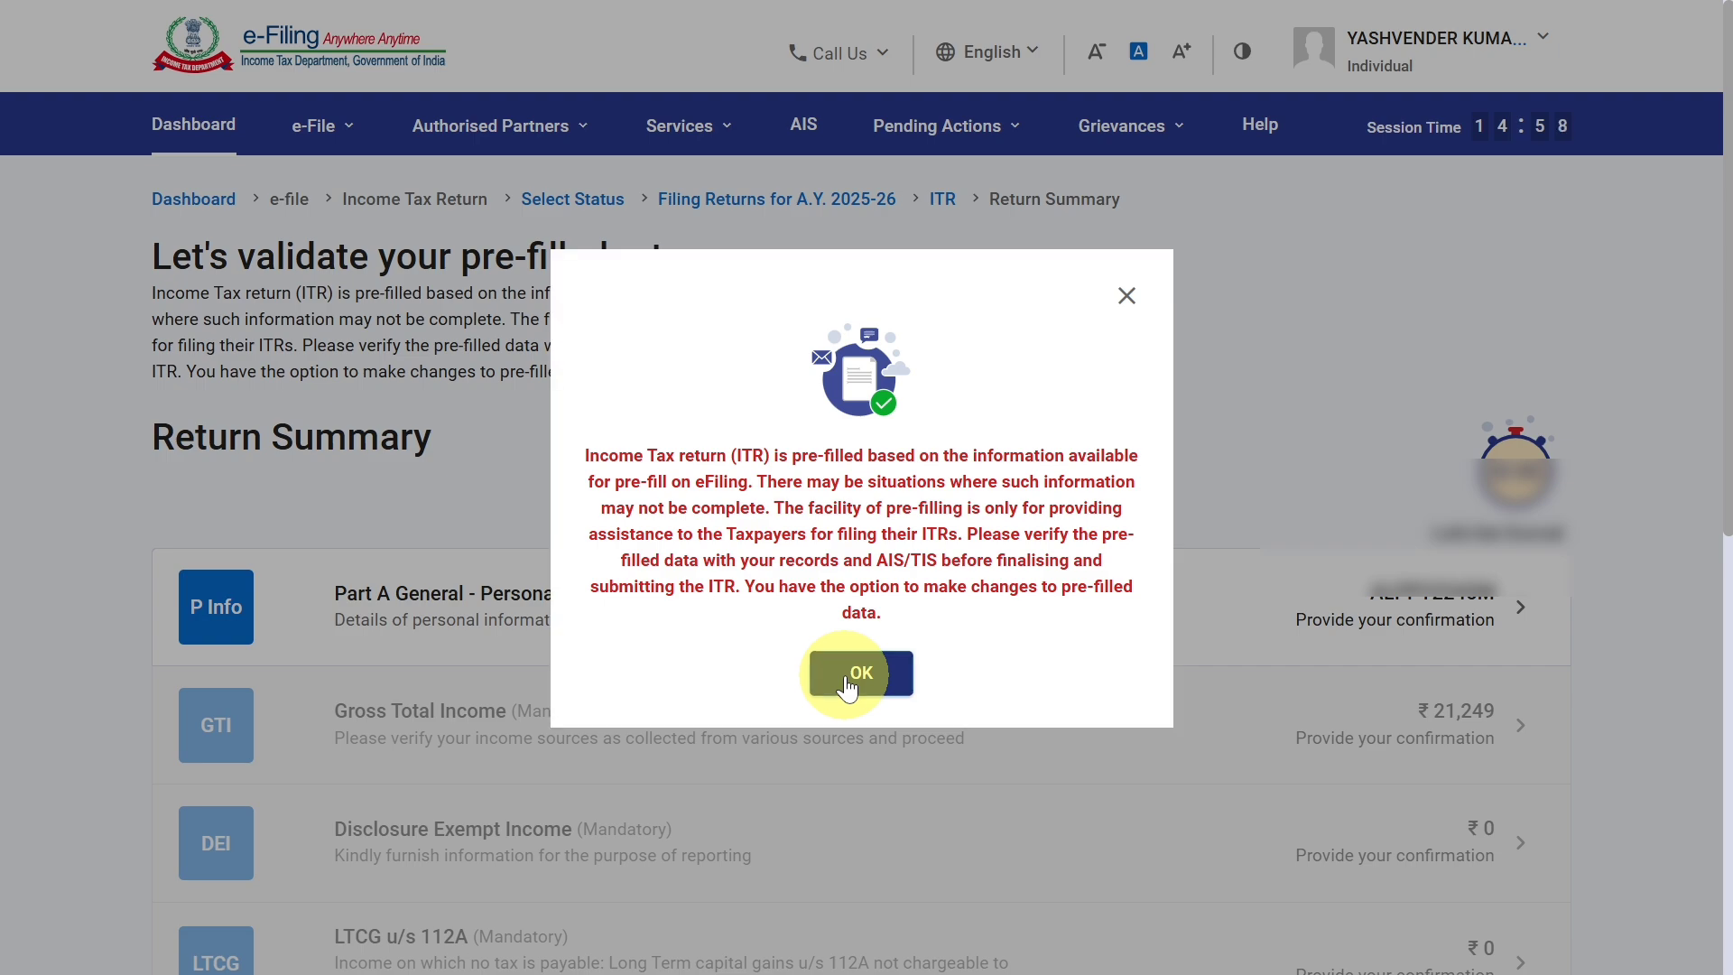
{"action": "left_click", "coordinate": [846, 683]}
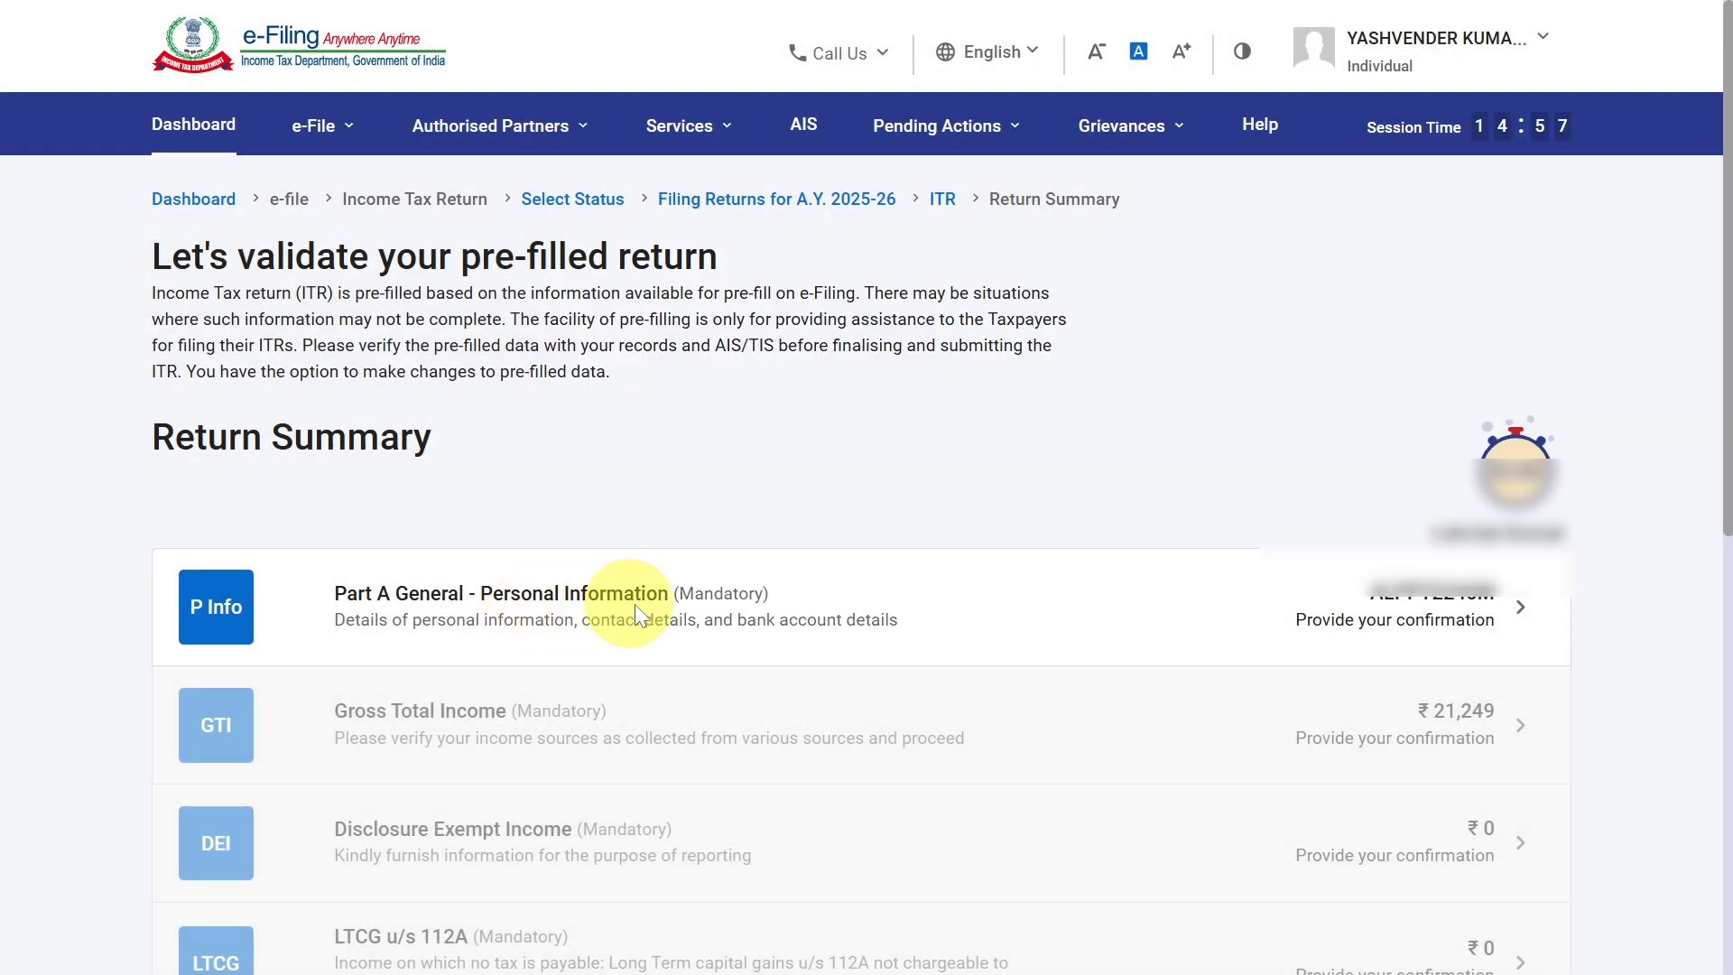
In Part A General - Personal Information, set the Nature of Employment to "Not Applicable (eg. Family pension etc)".
{"action": "left_click", "coordinate": [948, 623]}
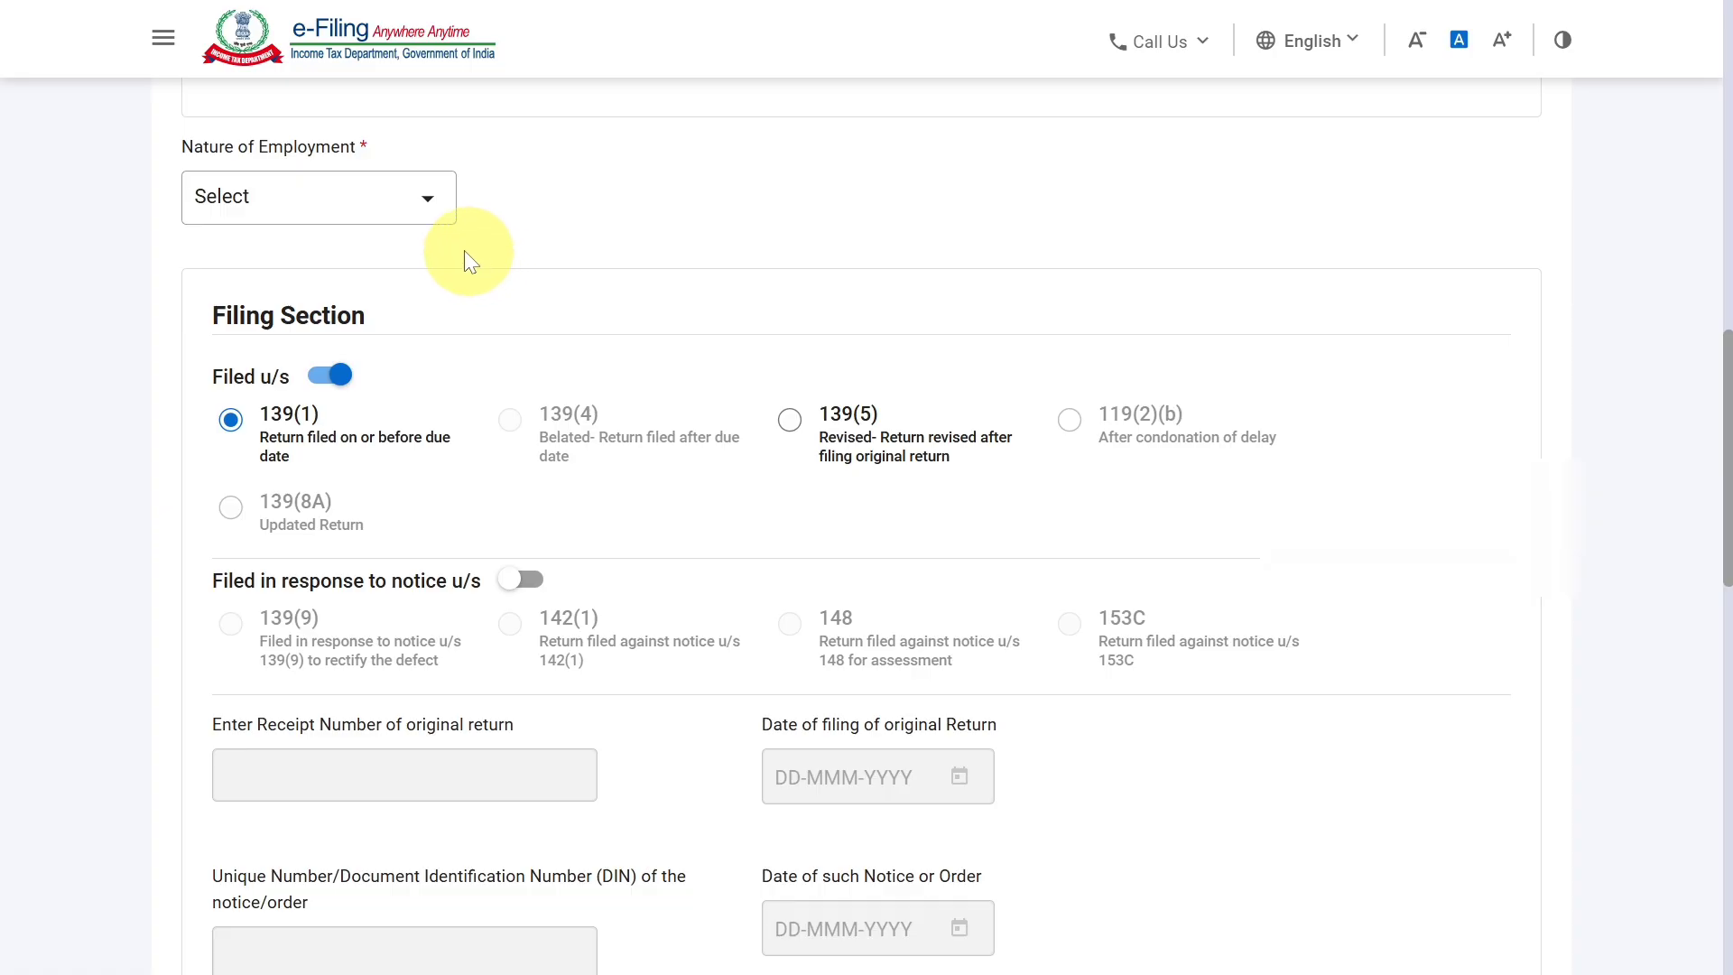
{"action": "left_click", "coordinate": [316, 195]}
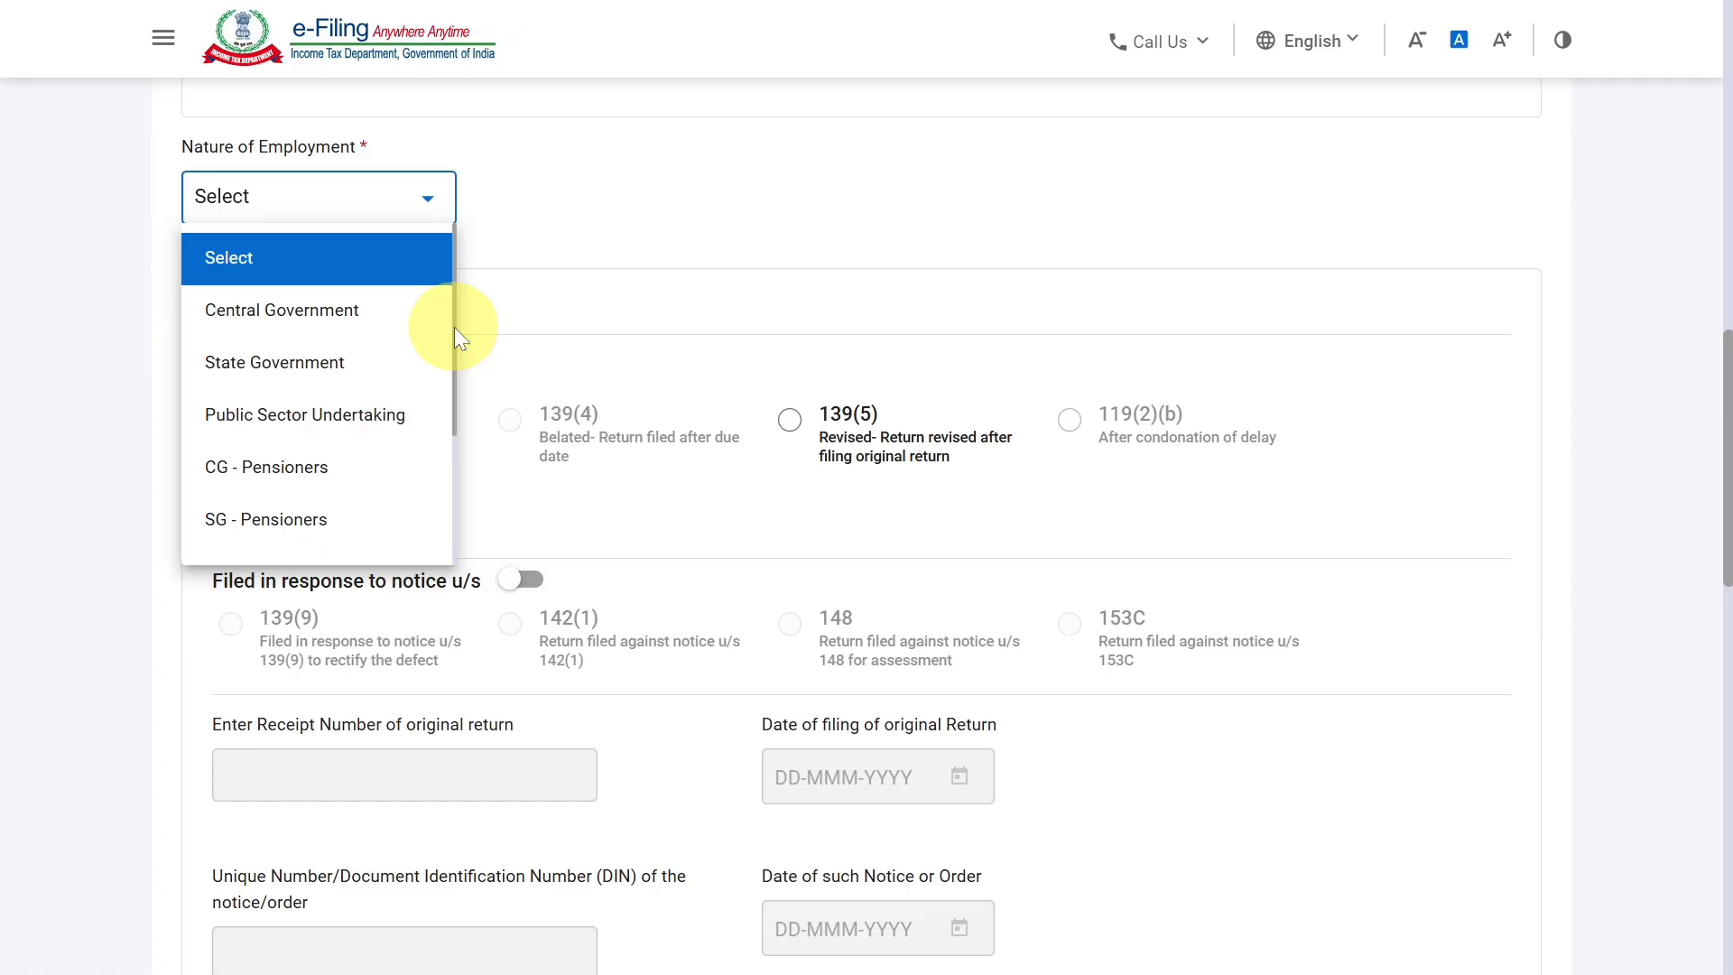
{"action": "left_click_drag", "start_coordinate": [453, 327], "coordinate": [426, 490]}
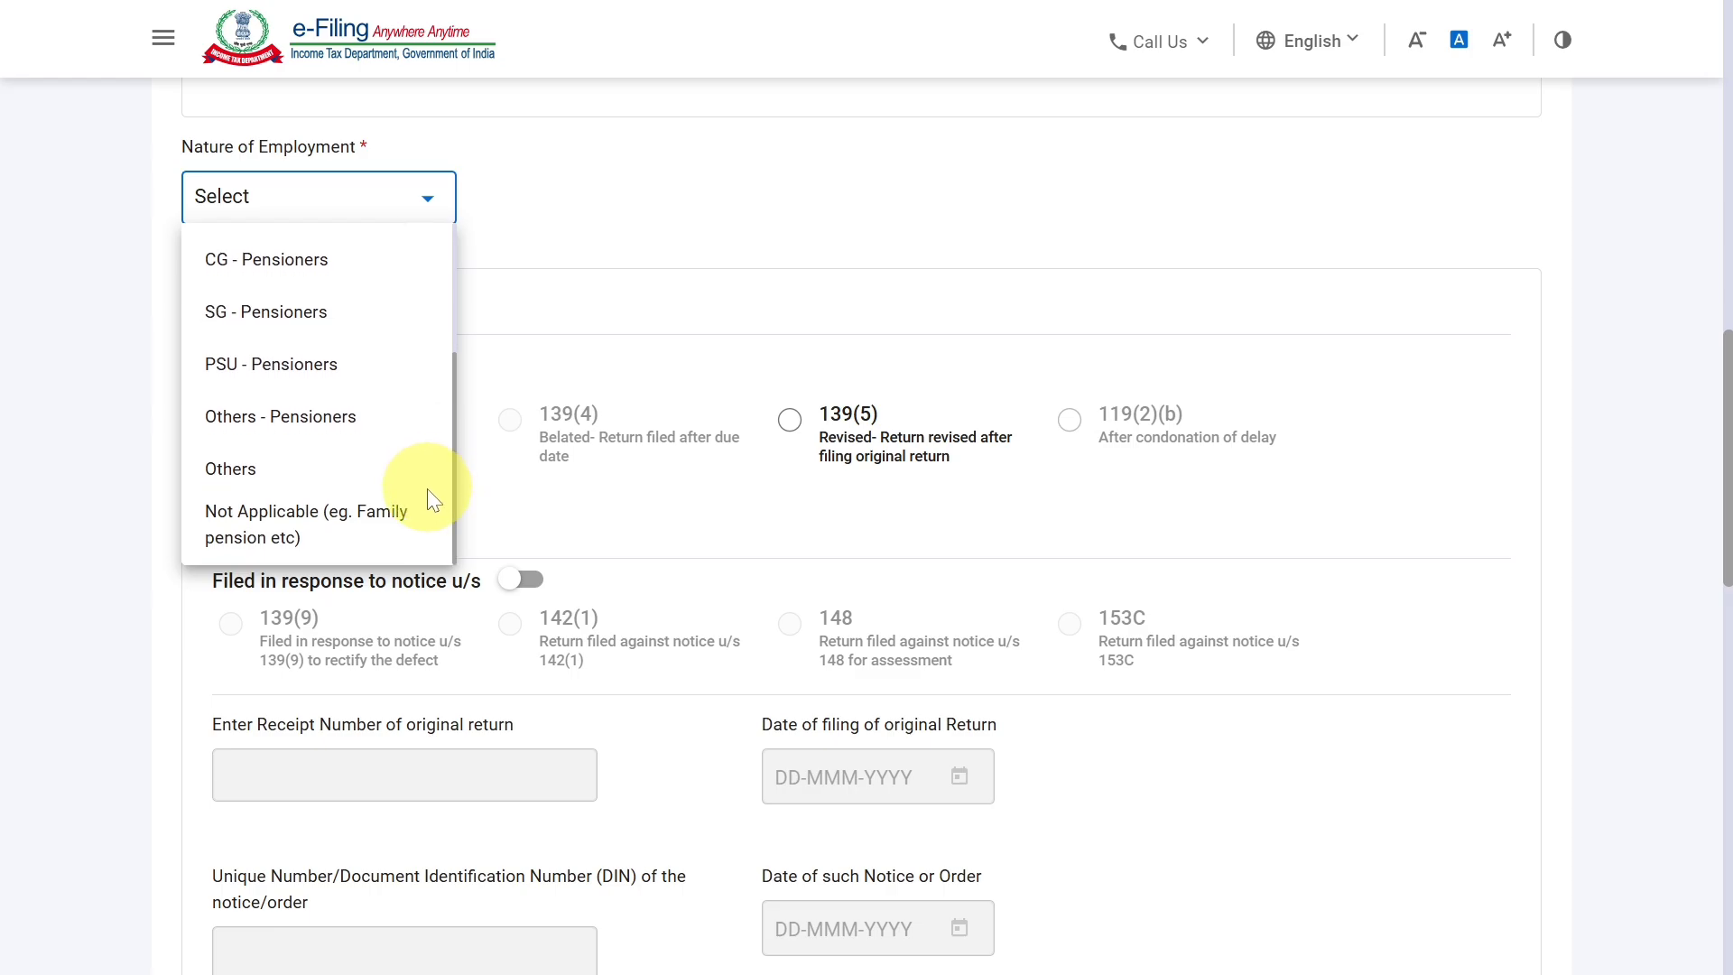
{"action": "left_click", "coordinate": [354, 528]}
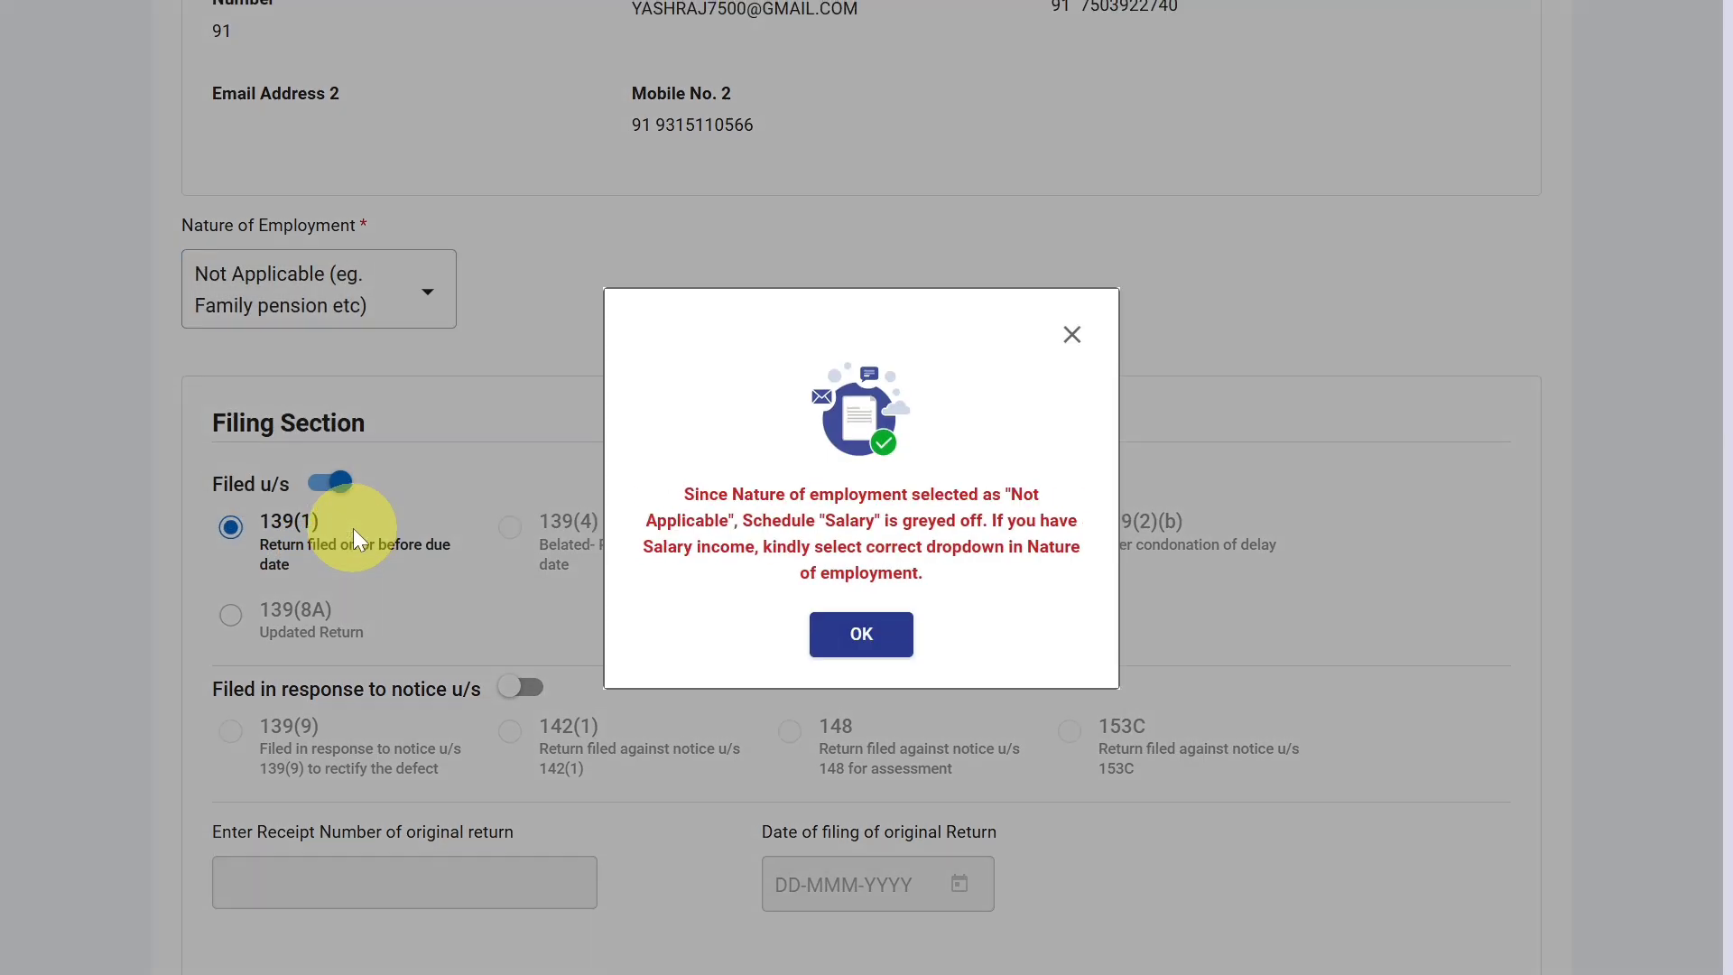
{"action": "left_click", "coordinate": [864, 632]}
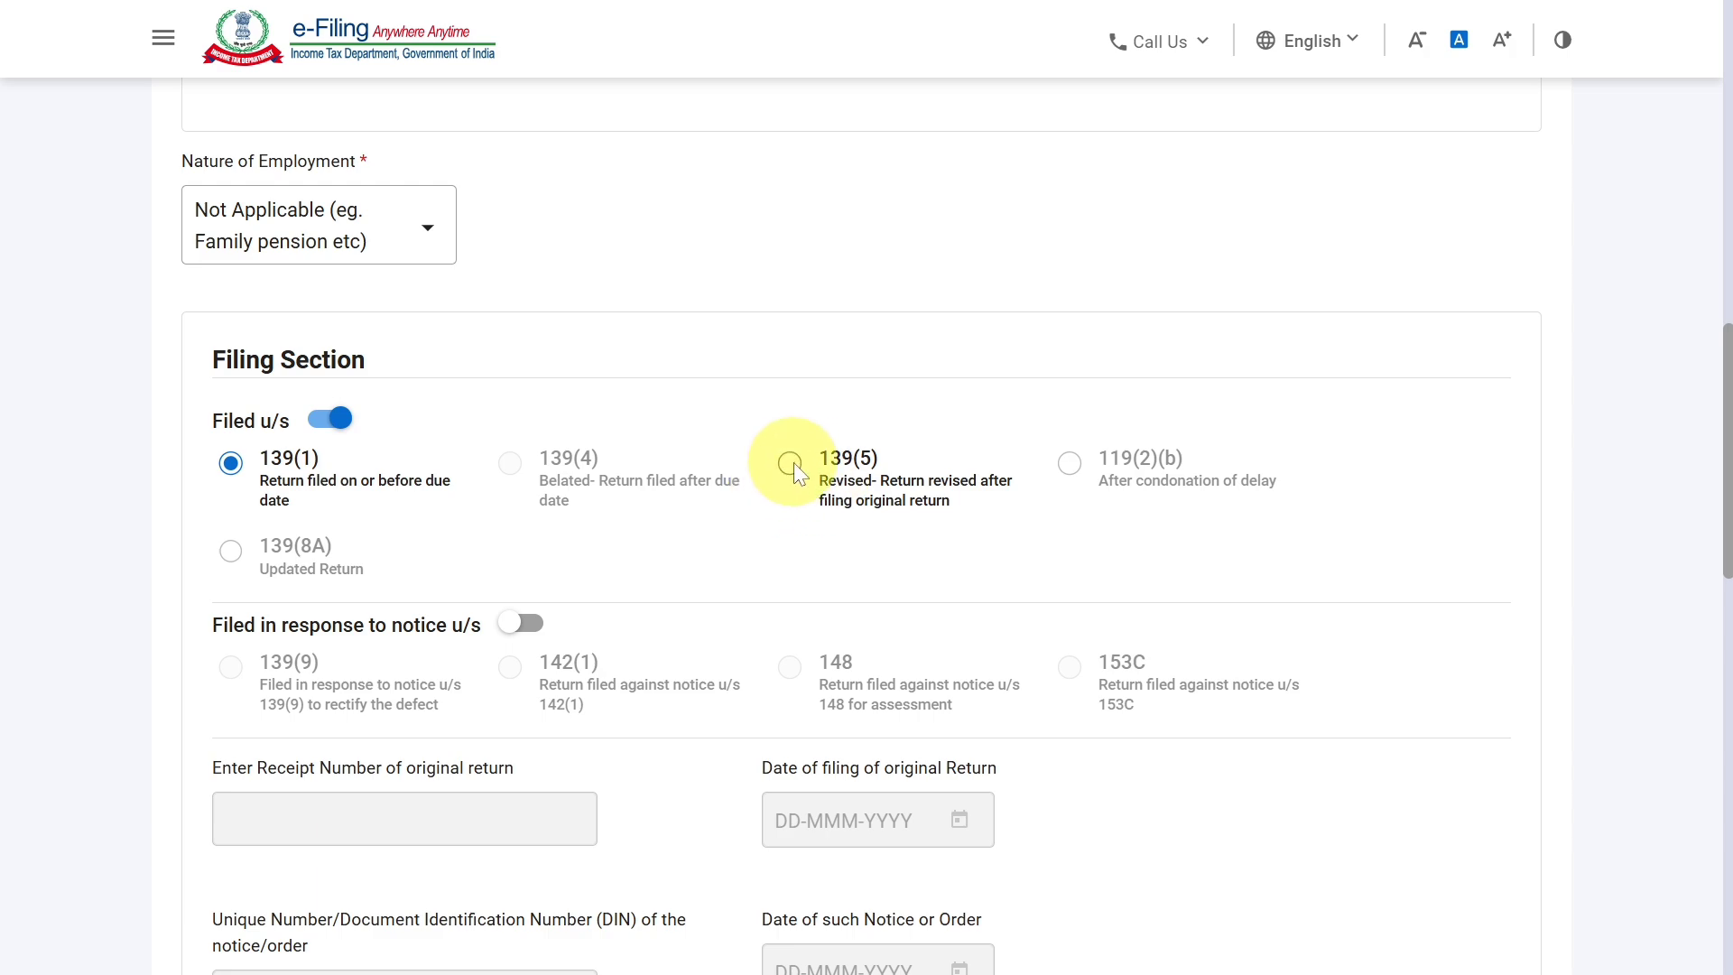
Answer No to the AY 2024-25 Form 10-IEA question and to opting out of the New Tax Regime, and confirm the section.
{"action": "scroll", "coordinate": [793, 462], "scroll_direction": "down", "scroll_amount": 5}
{"action": "scroll", "coordinate": [793, 462], "scroll_direction": "down", "scroll_amount": 2}
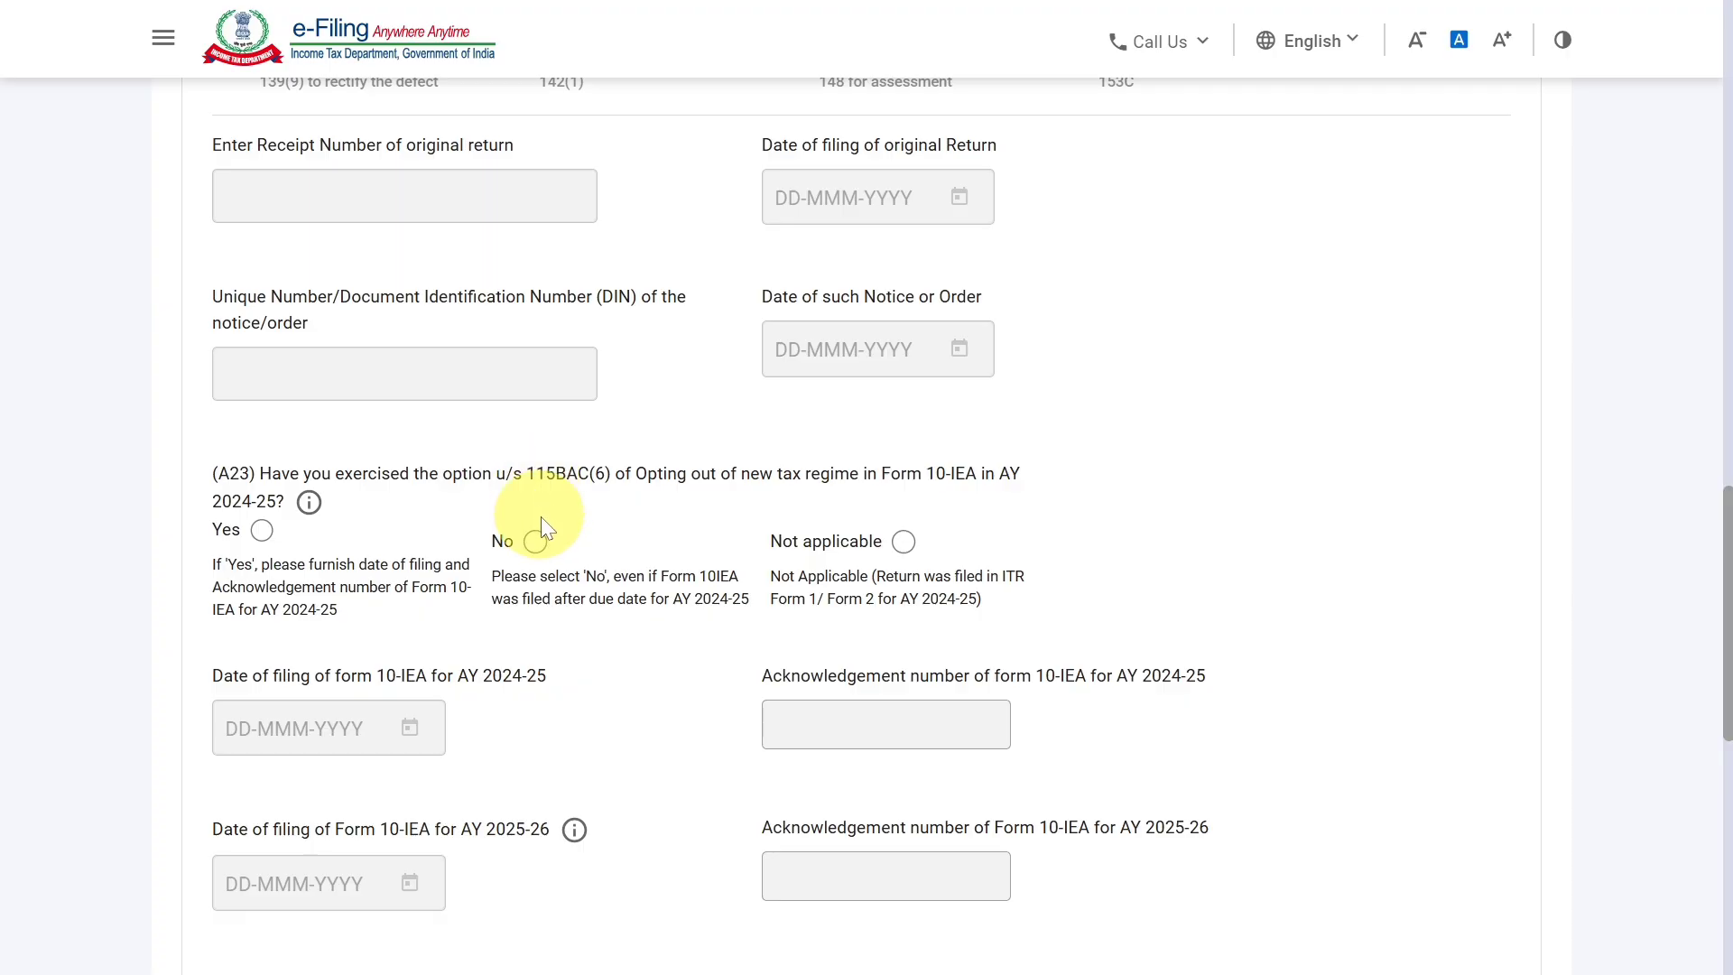
{"action": "left_click", "coordinate": [541, 545]}
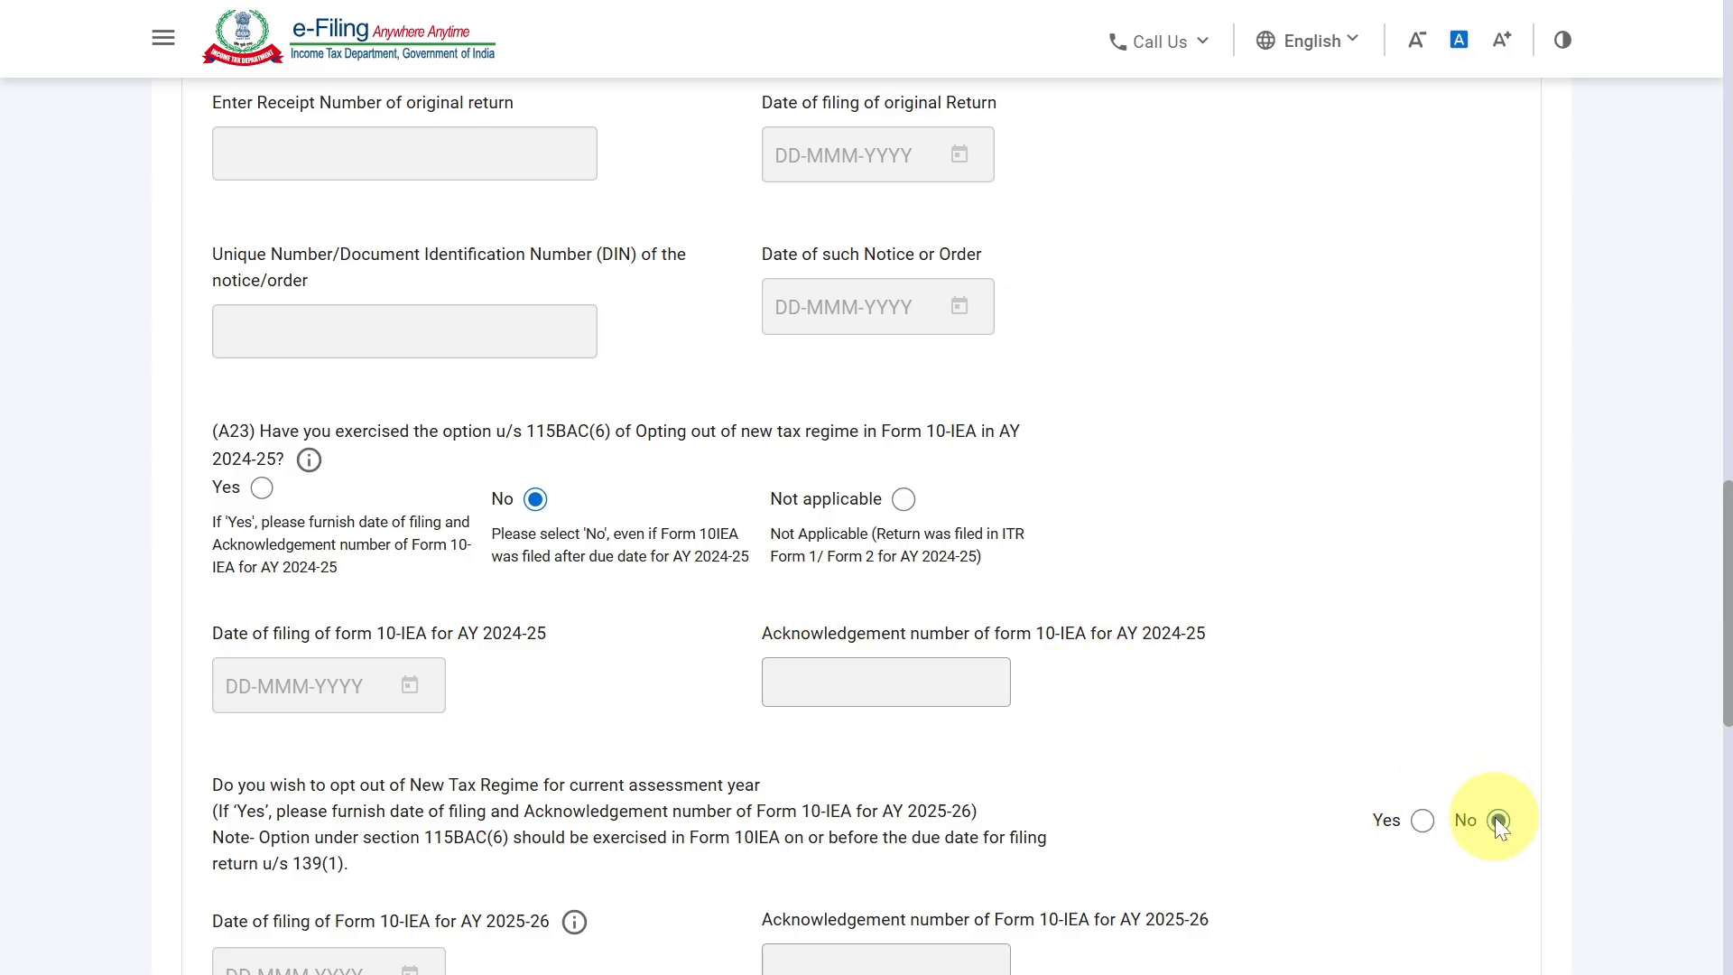
{"action": "scroll", "coordinate": [1494, 816], "scroll_direction": "down", "scroll_amount": 9}
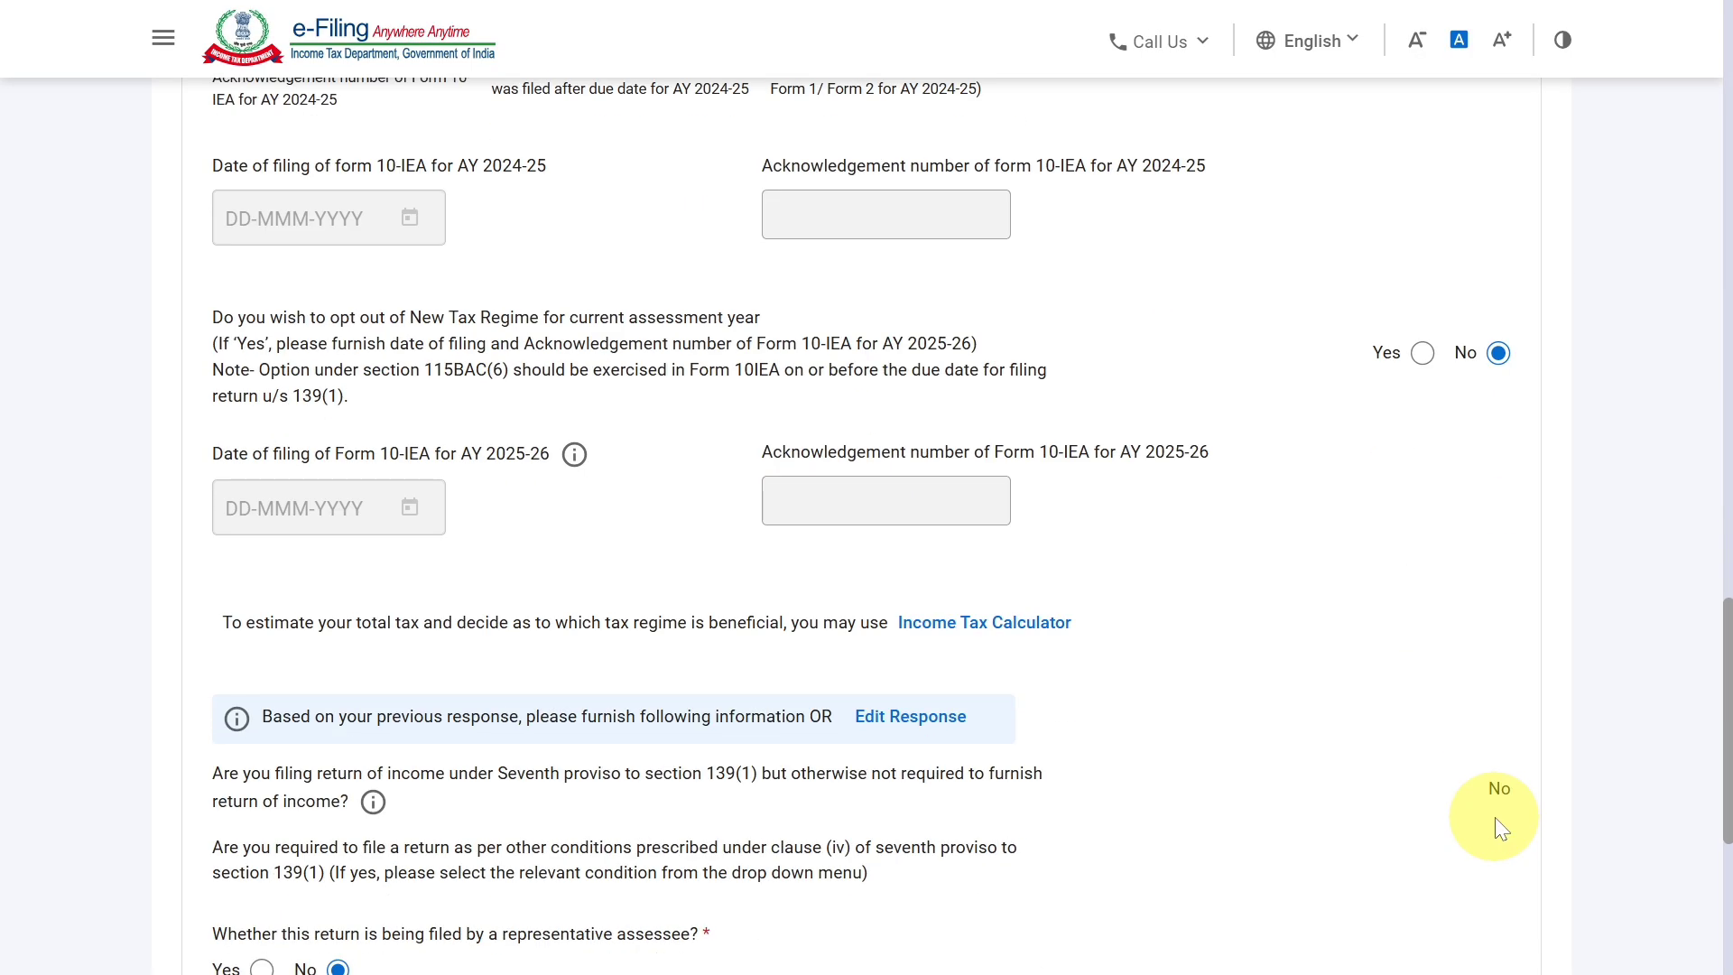
{"action": "scroll", "coordinate": [1495, 816], "scroll_direction": "down", "scroll_amount": 2}
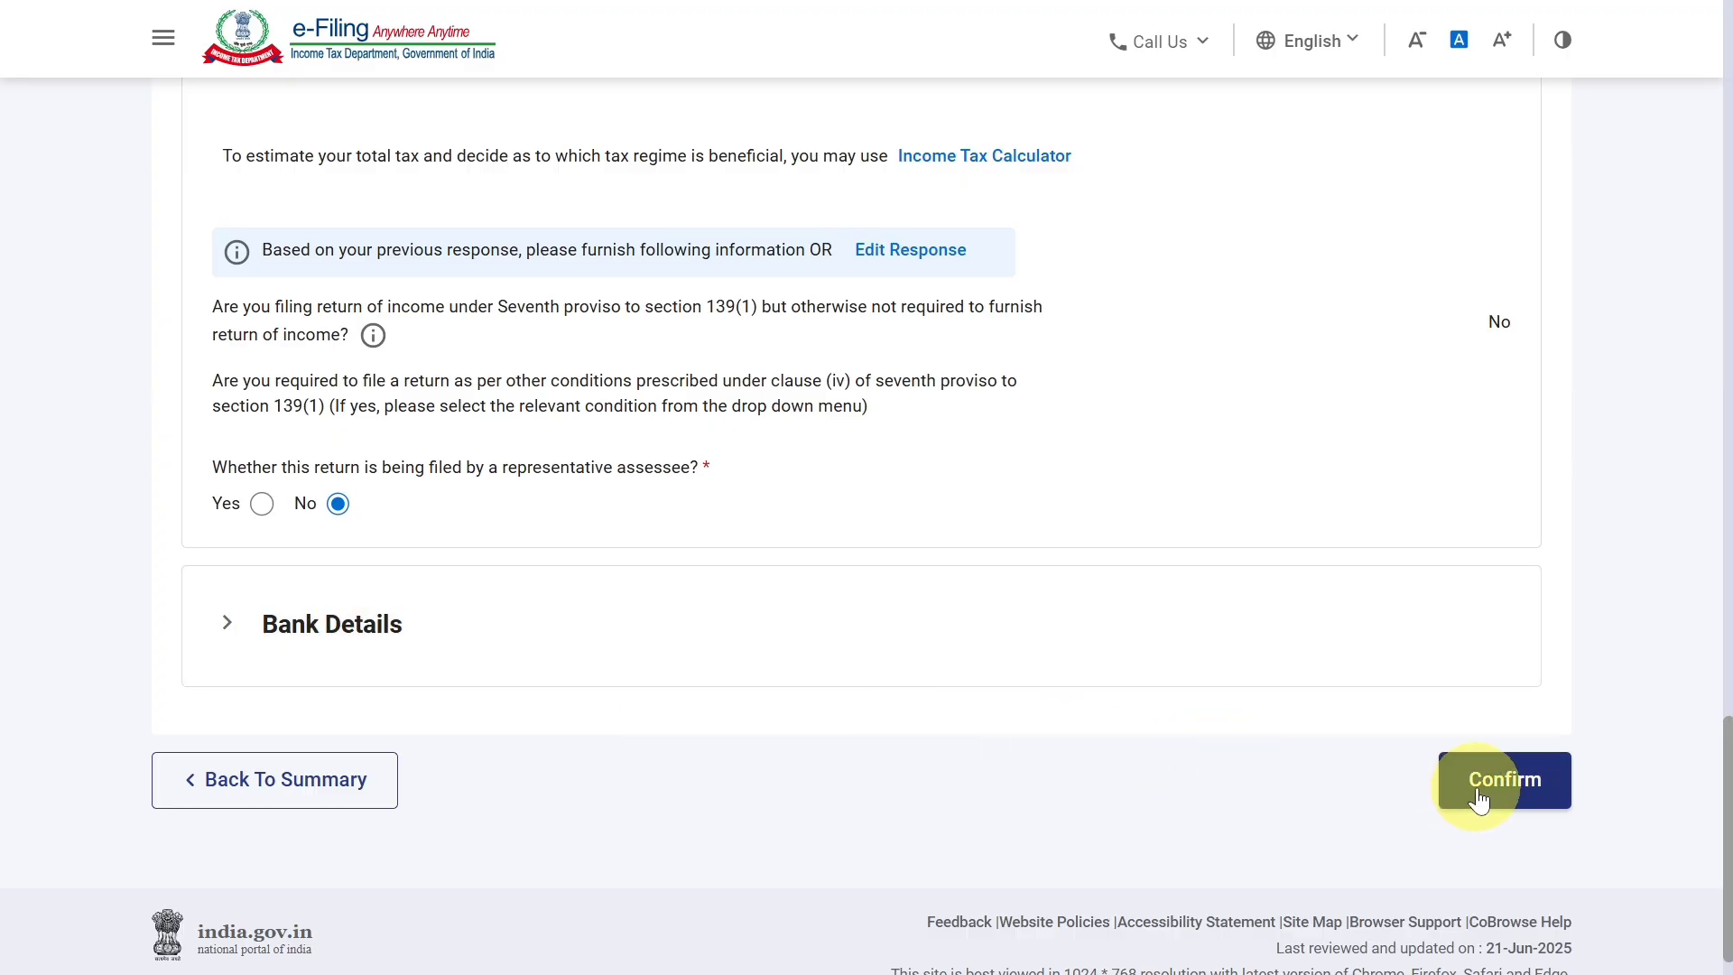
{"action": "left_click", "coordinate": [1479, 799]}
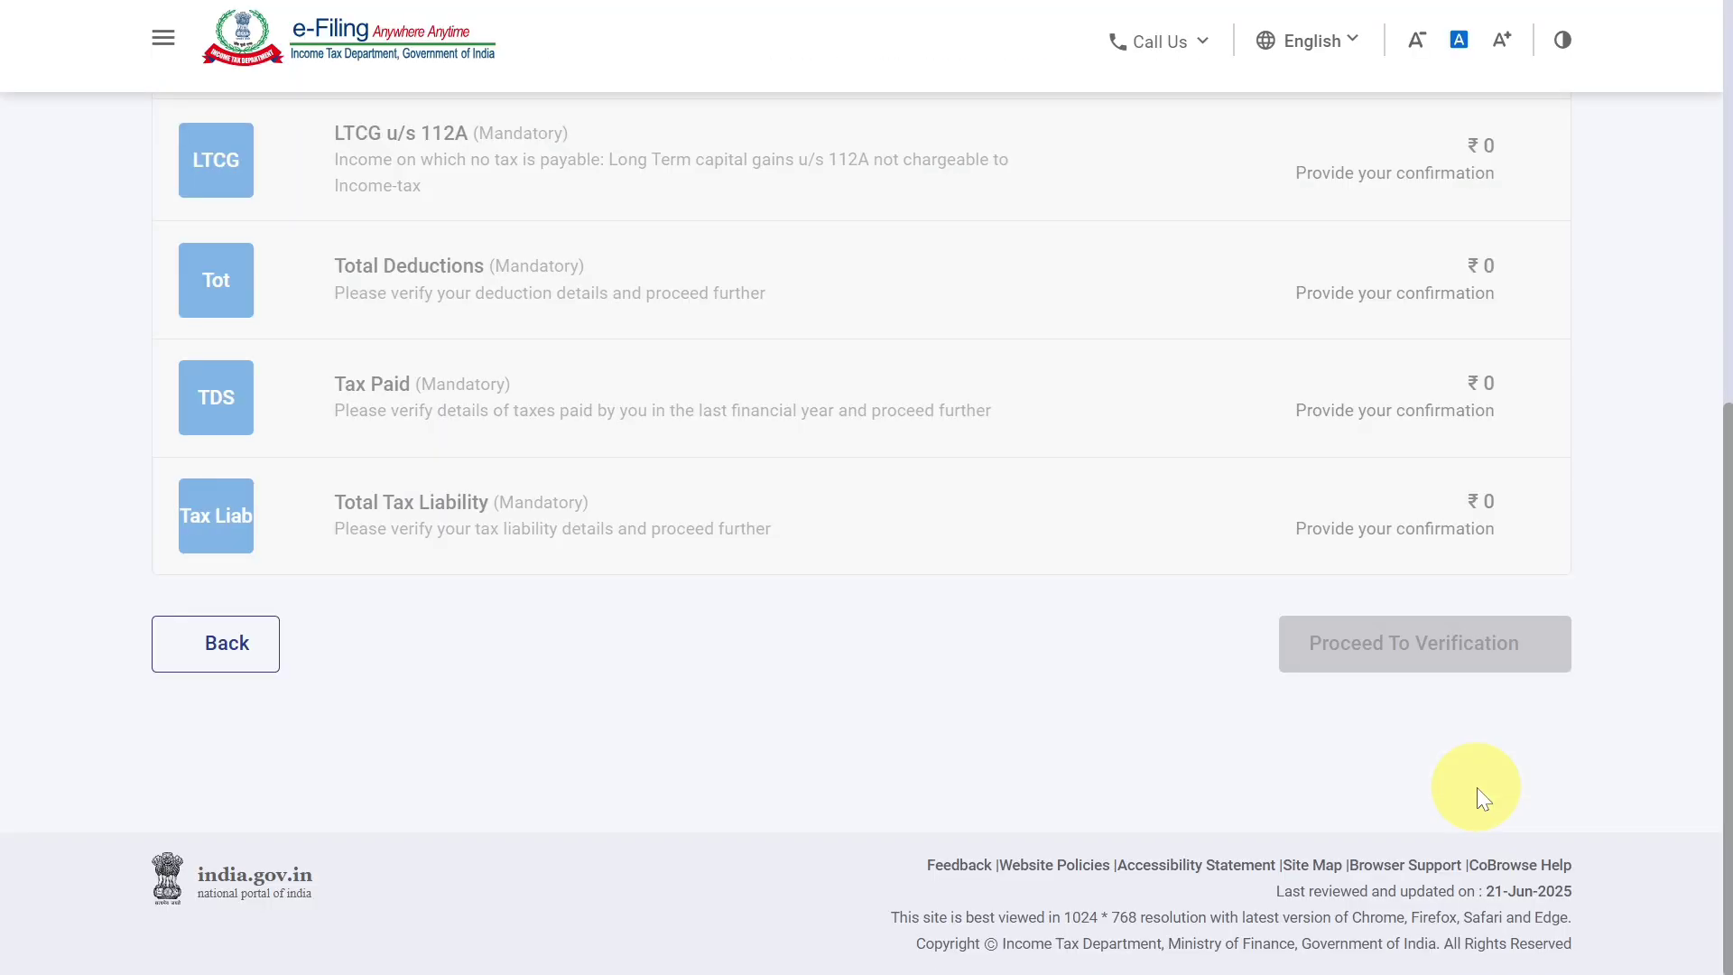
Open the Gross Total Income section from the return summary and acknowledge the salary schedule notice.
{"action": "scroll", "coordinate": [1728, 702], "scroll_direction": "up", "scroll_amount": 2}
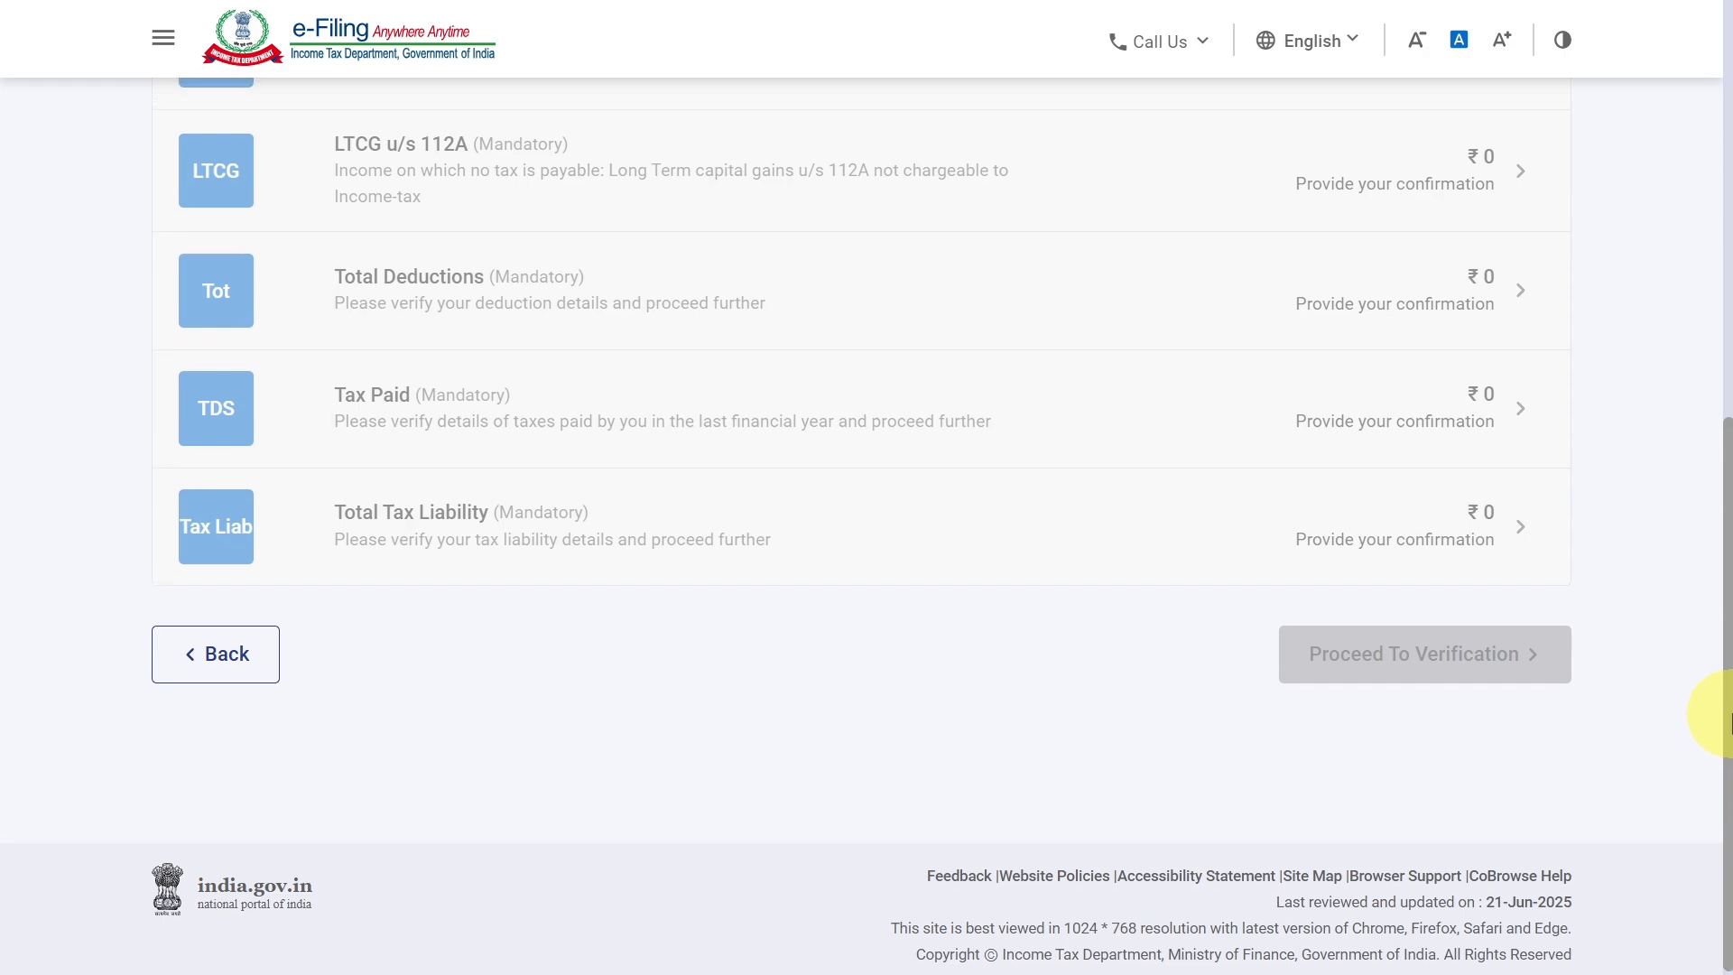
{"action": "left_click_drag", "start_coordinate": [1729, 702], "coordinate": [1706, 611]}
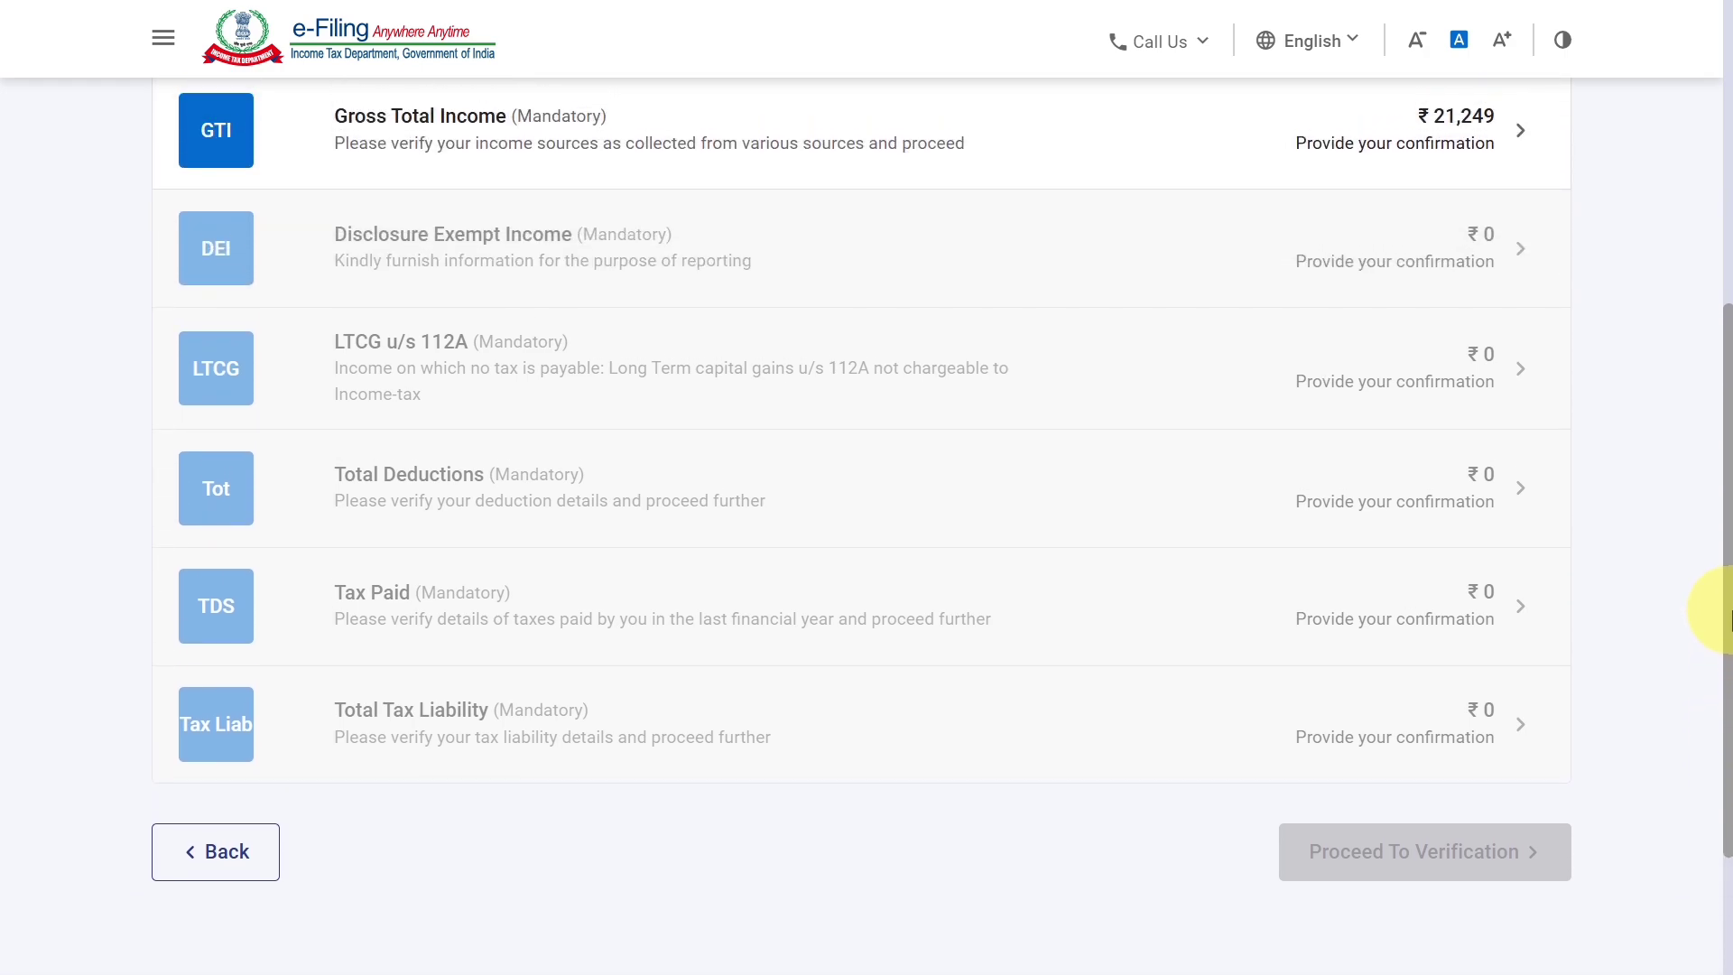
{"action": "left_click", "coordinate": [1308, 161]}
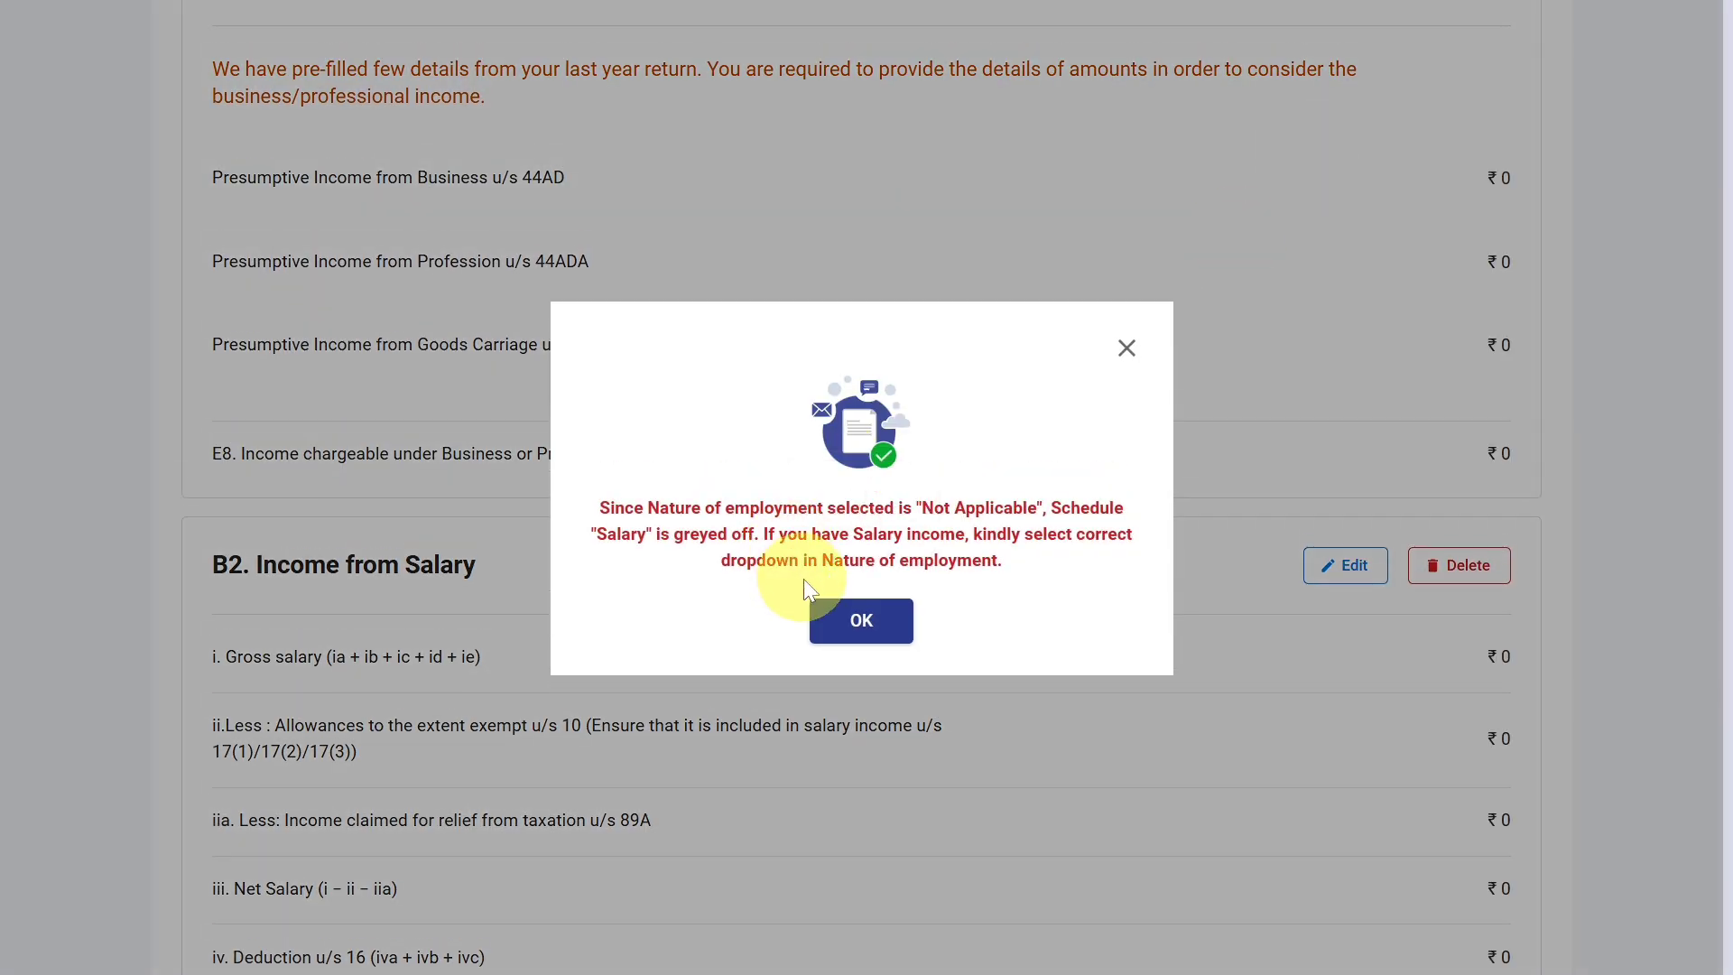
{"action": "left_click", "coordinate": [836, 617]}
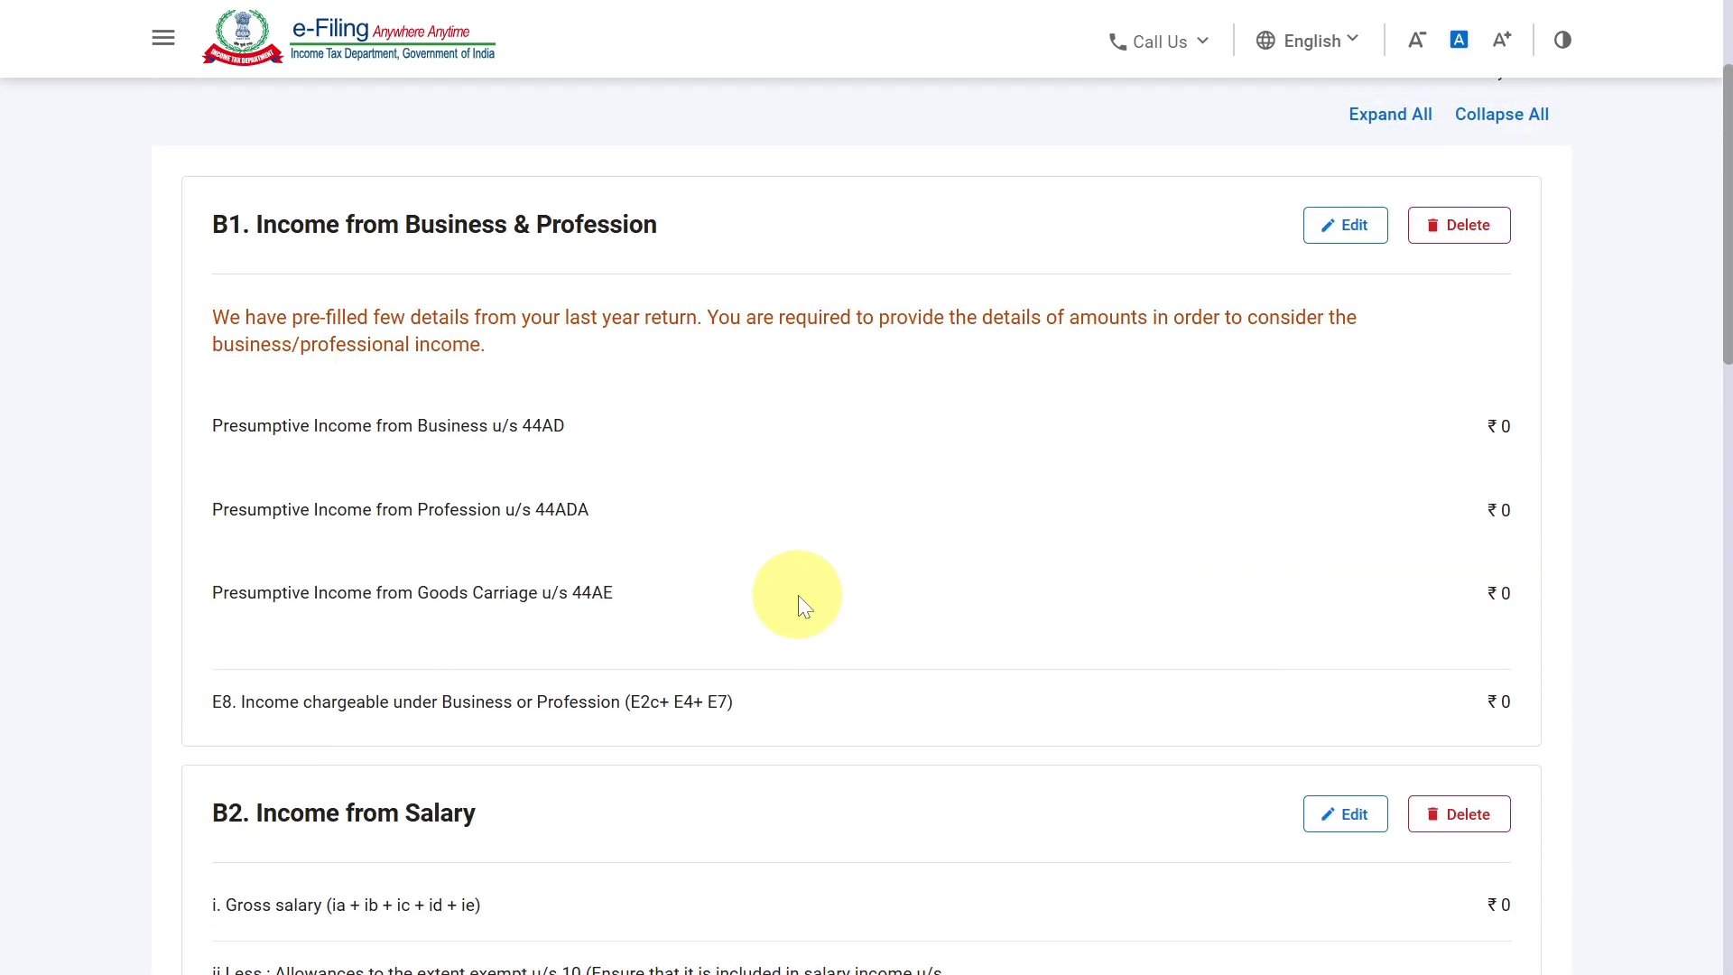
Open B1 Income from Business & Profession for editing and expand the details of presumptive profession income u/s 44ADA.
{"action": "scroll", "coordinate": [798, 594], "scroll_direction": "up", "scroll_amount": 2}
{"action": "scroll", "coordinate": [798, 594], "scroll_direction": "down", "scroll_amount": 1}
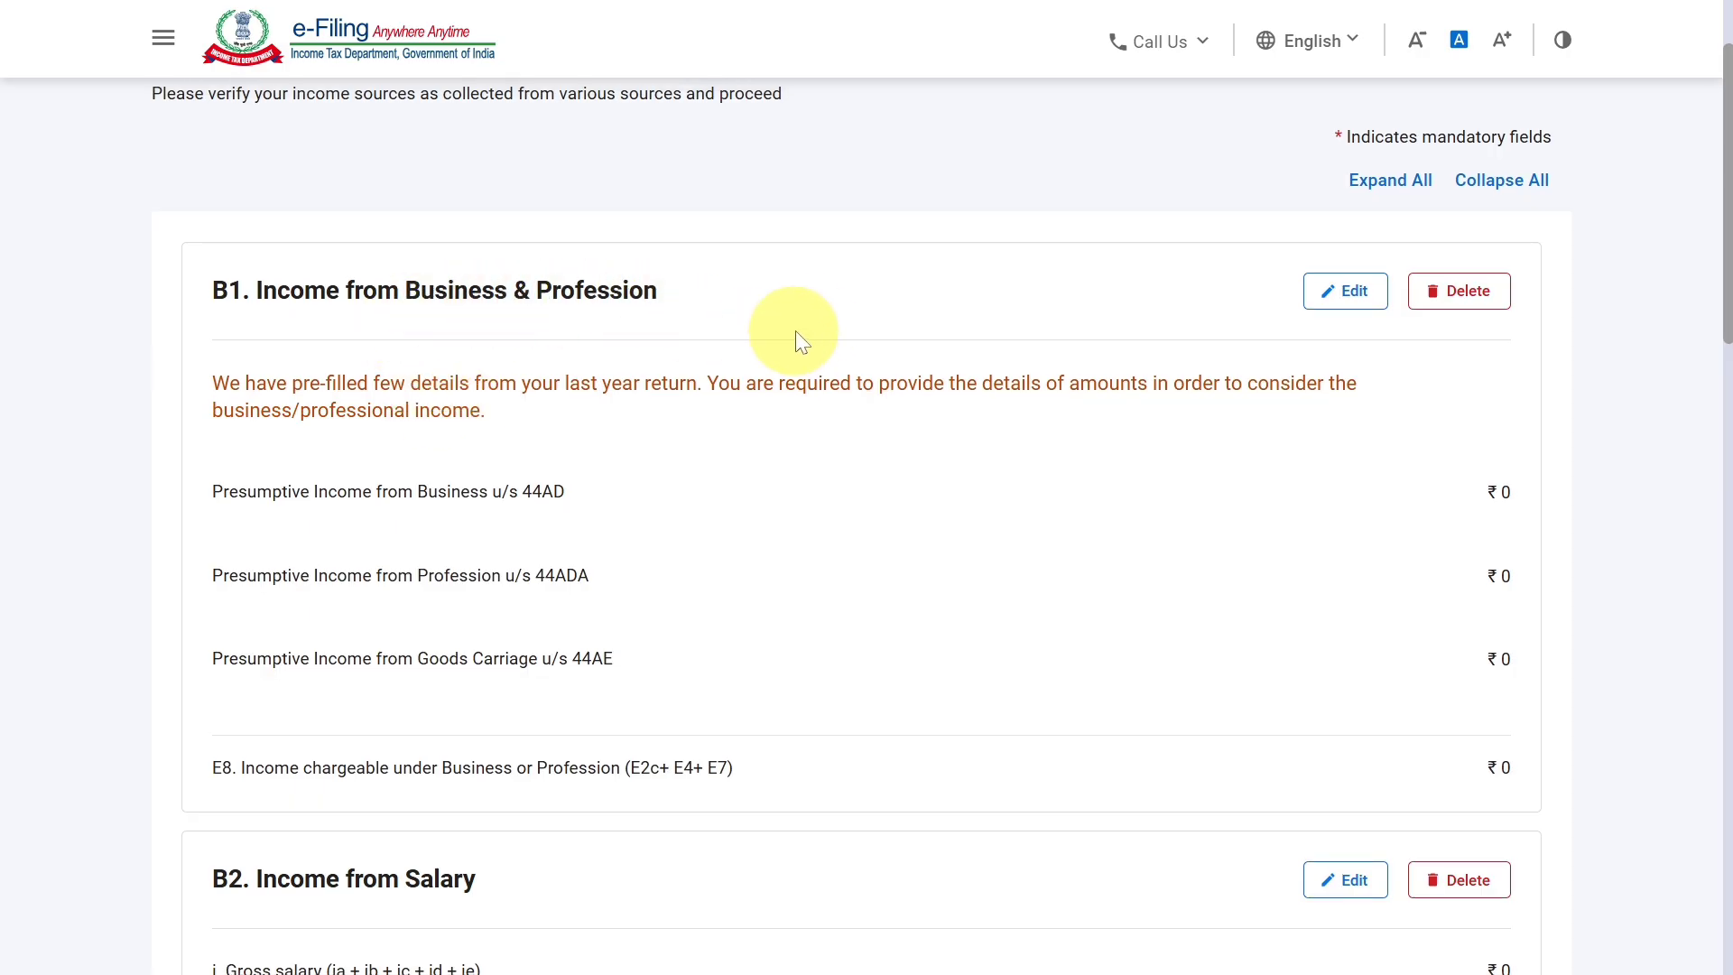
{"action": "left_click", "coordinate": [1345, 294]}
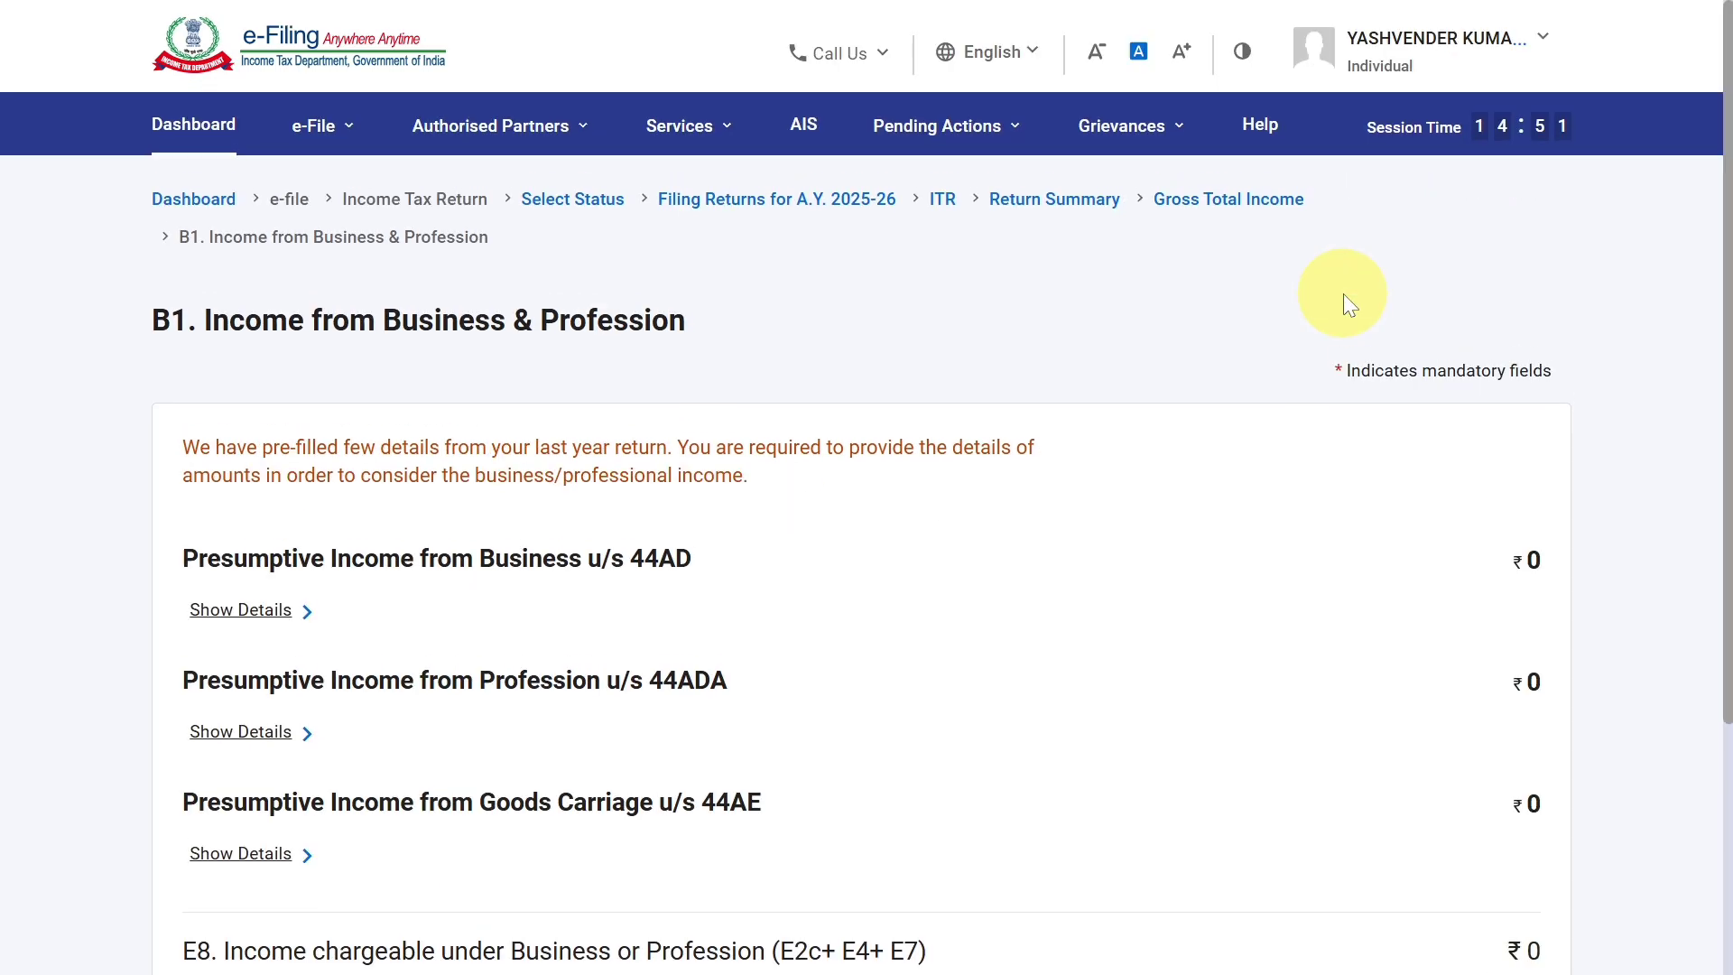
{"action": "scroll", "coordinate": [751, 668], "scroll_direction": "down", "scroll_amount": 2}
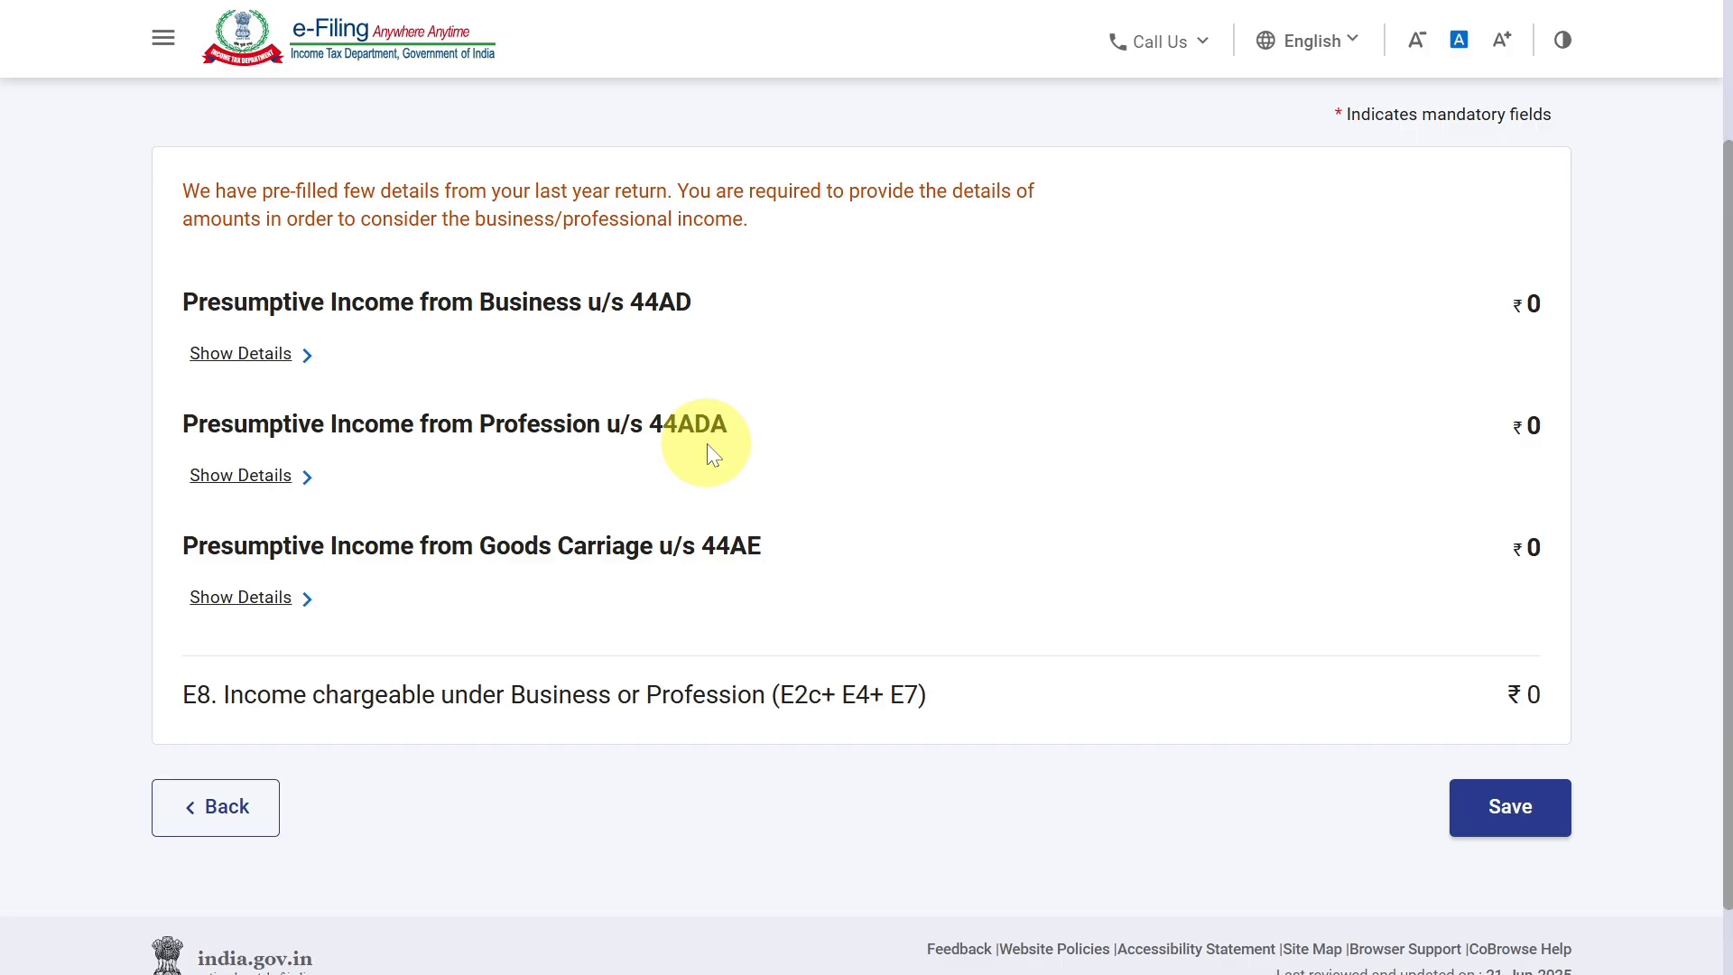
{"action": "left_click", "coordinate": [258, 478]}
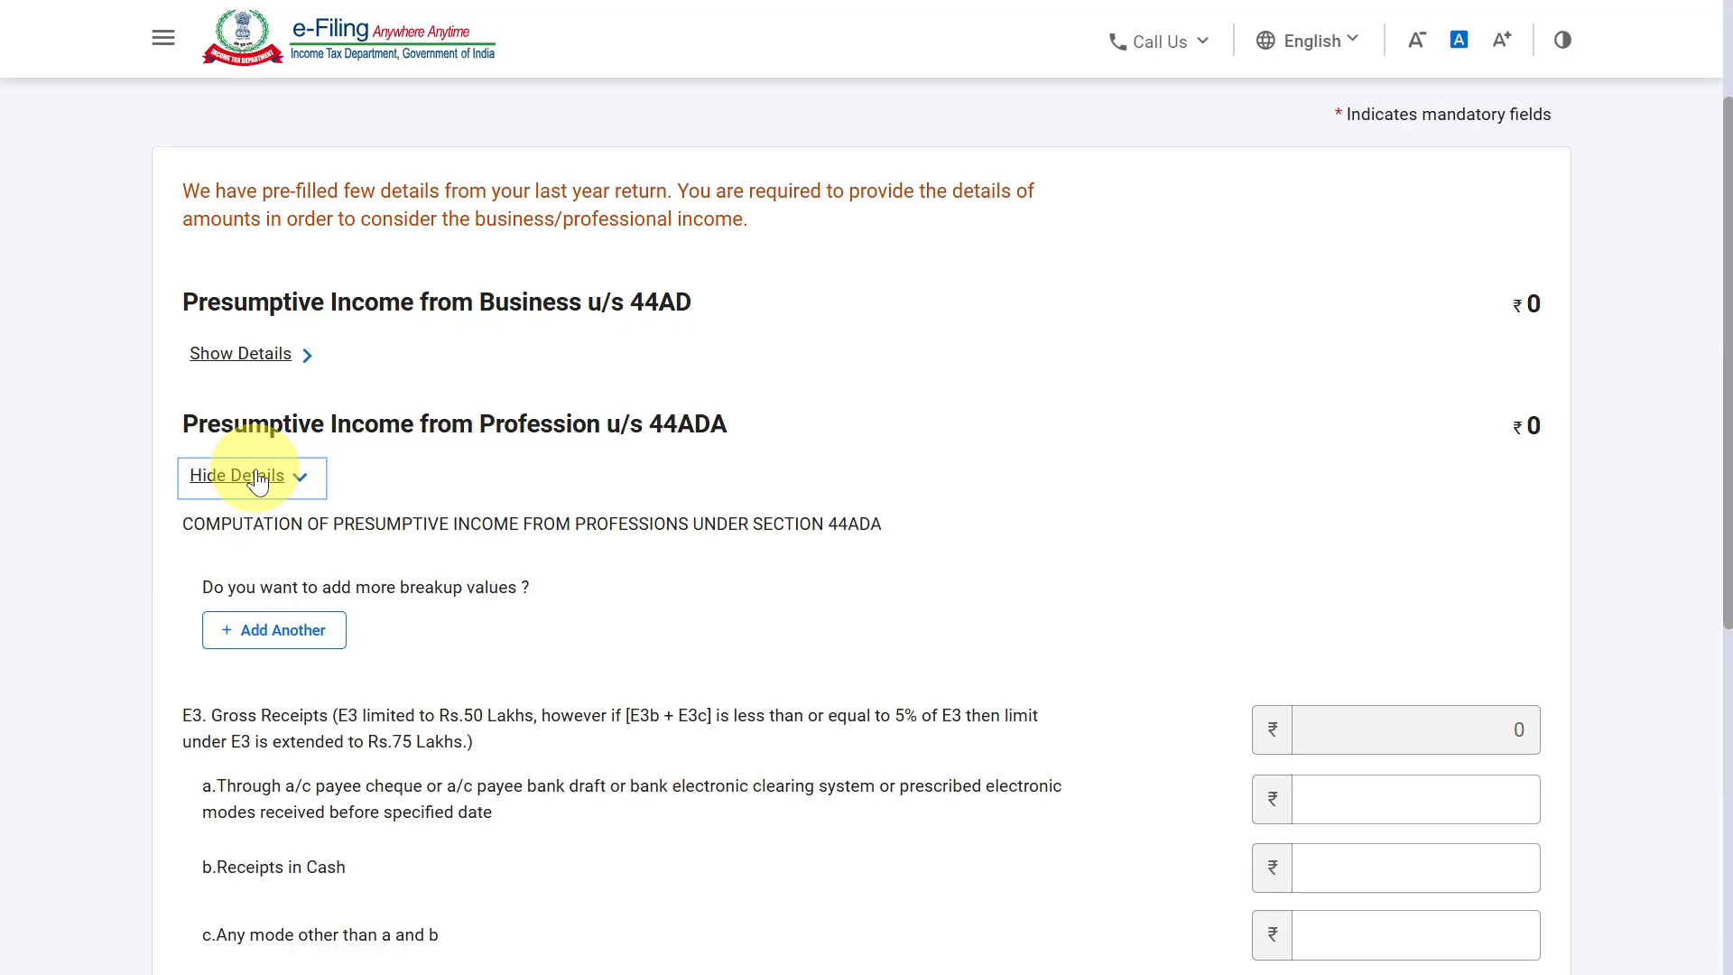
Add a profession entry to the section 44ADA computation with R.K CLINIC as the name of business.
{"action": "left_click", "coordinate": [294, 647]}
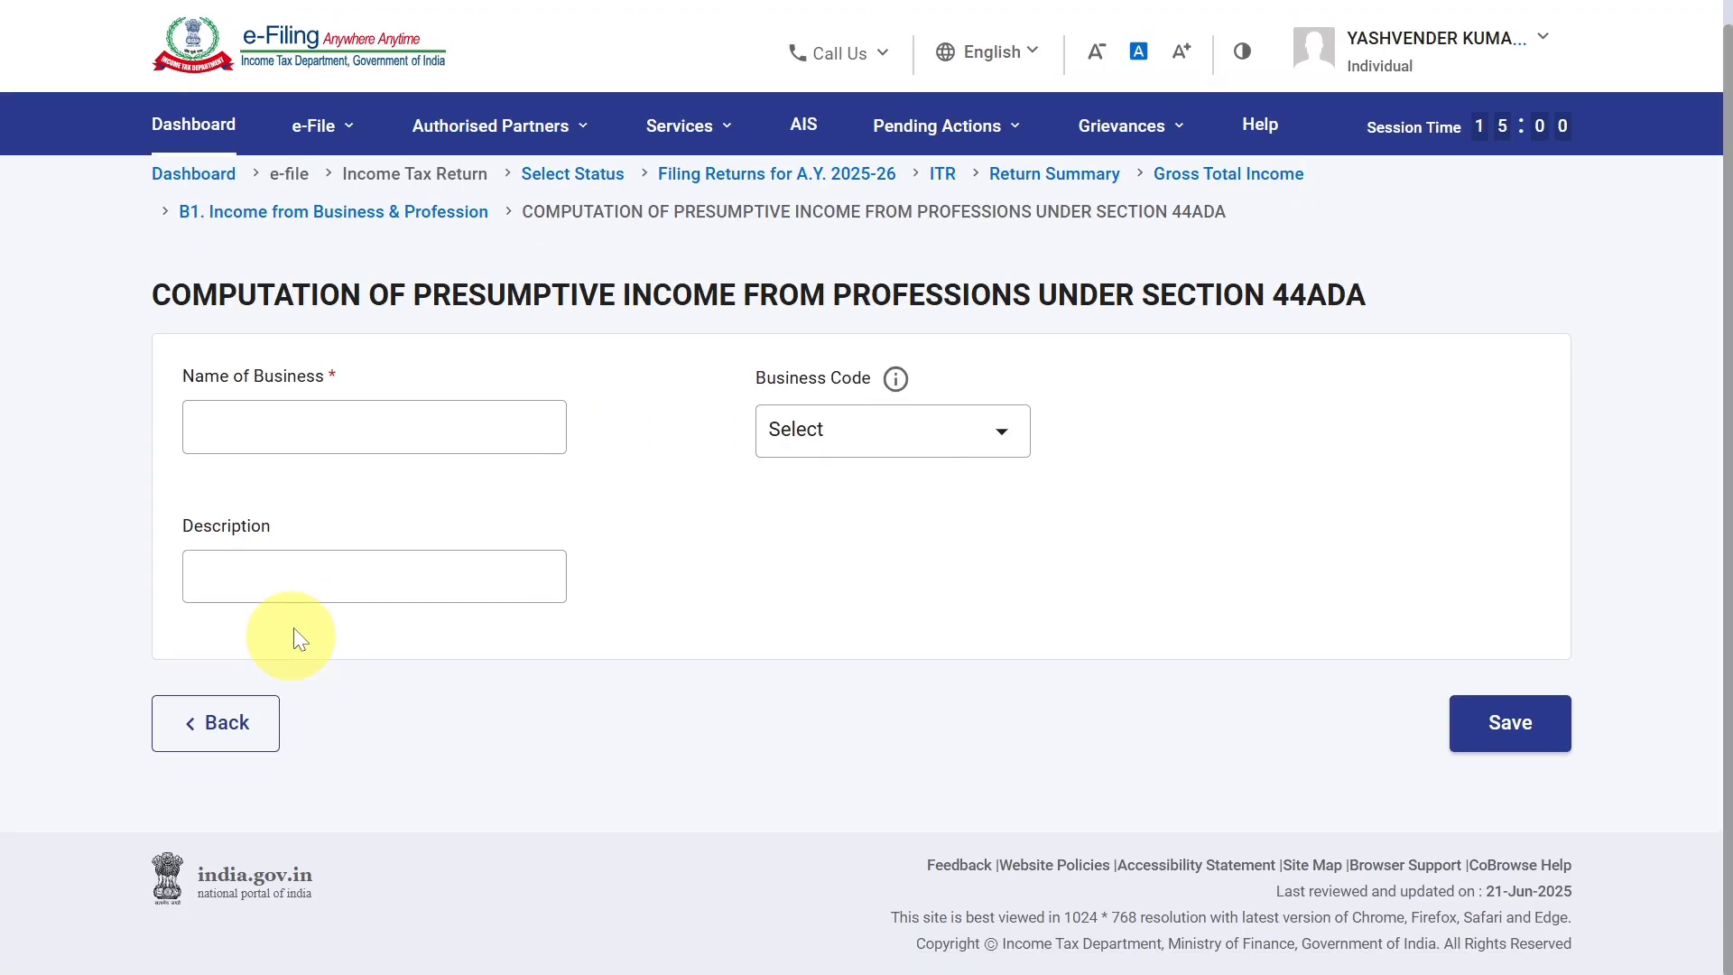
{"action": "left_click", "coordinate": [341, 424]}
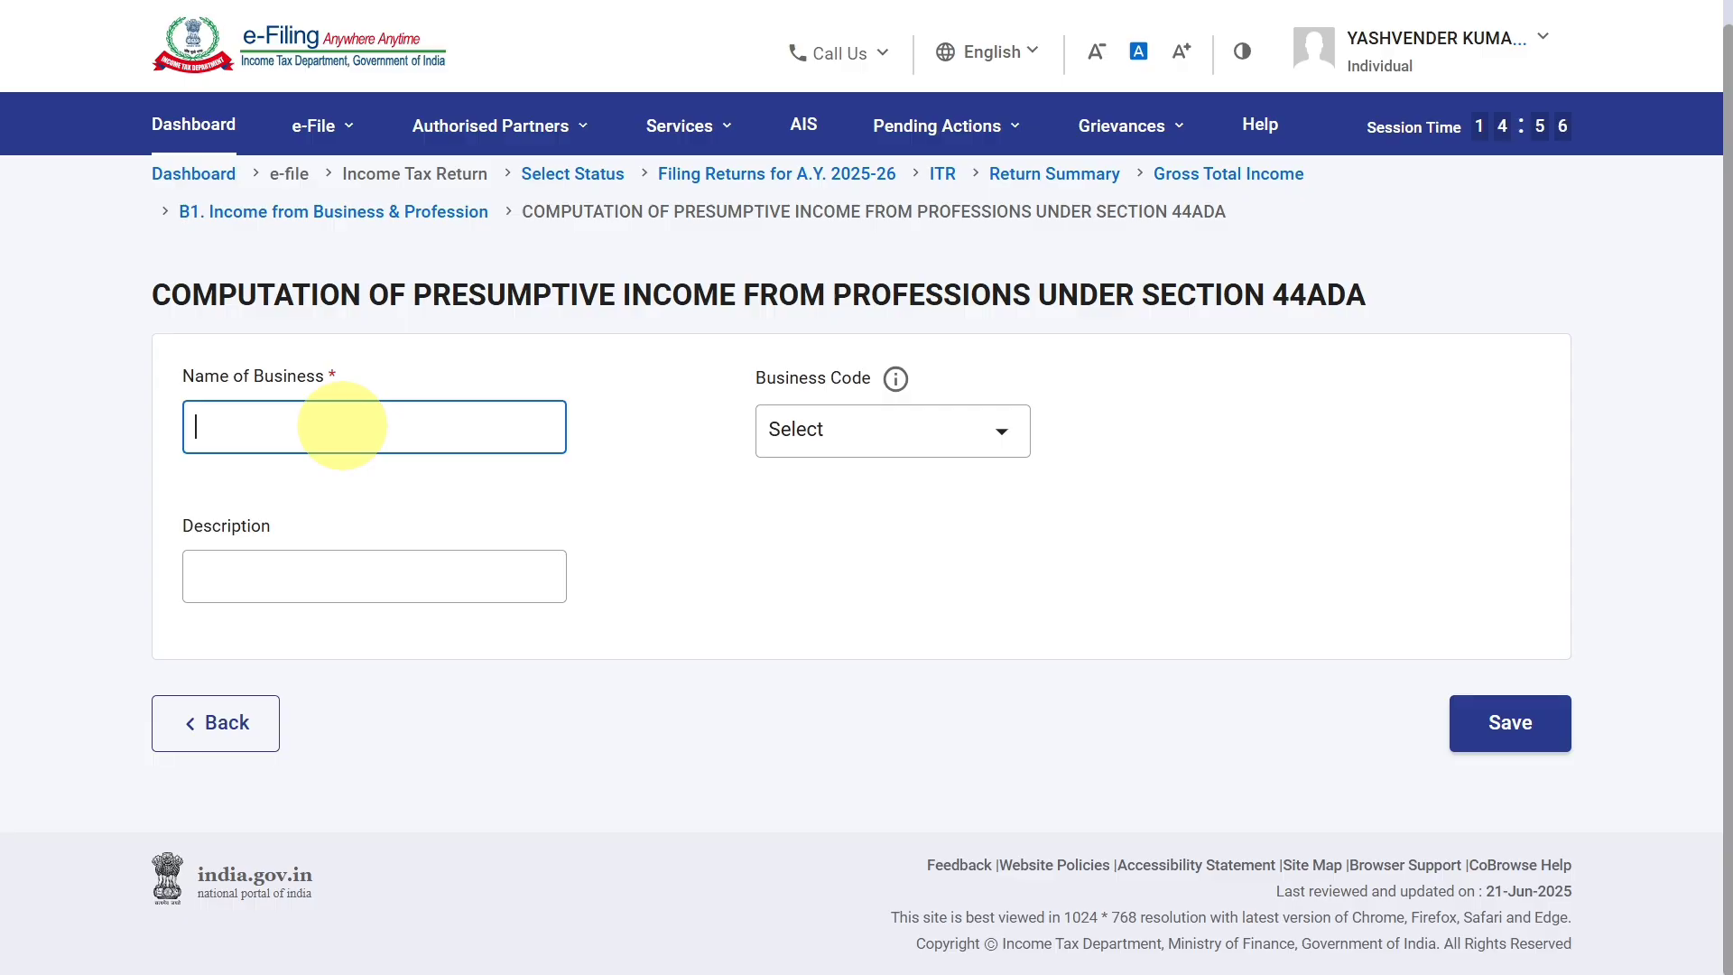
{"action": "left_click", "coordinate": [950, 97]}
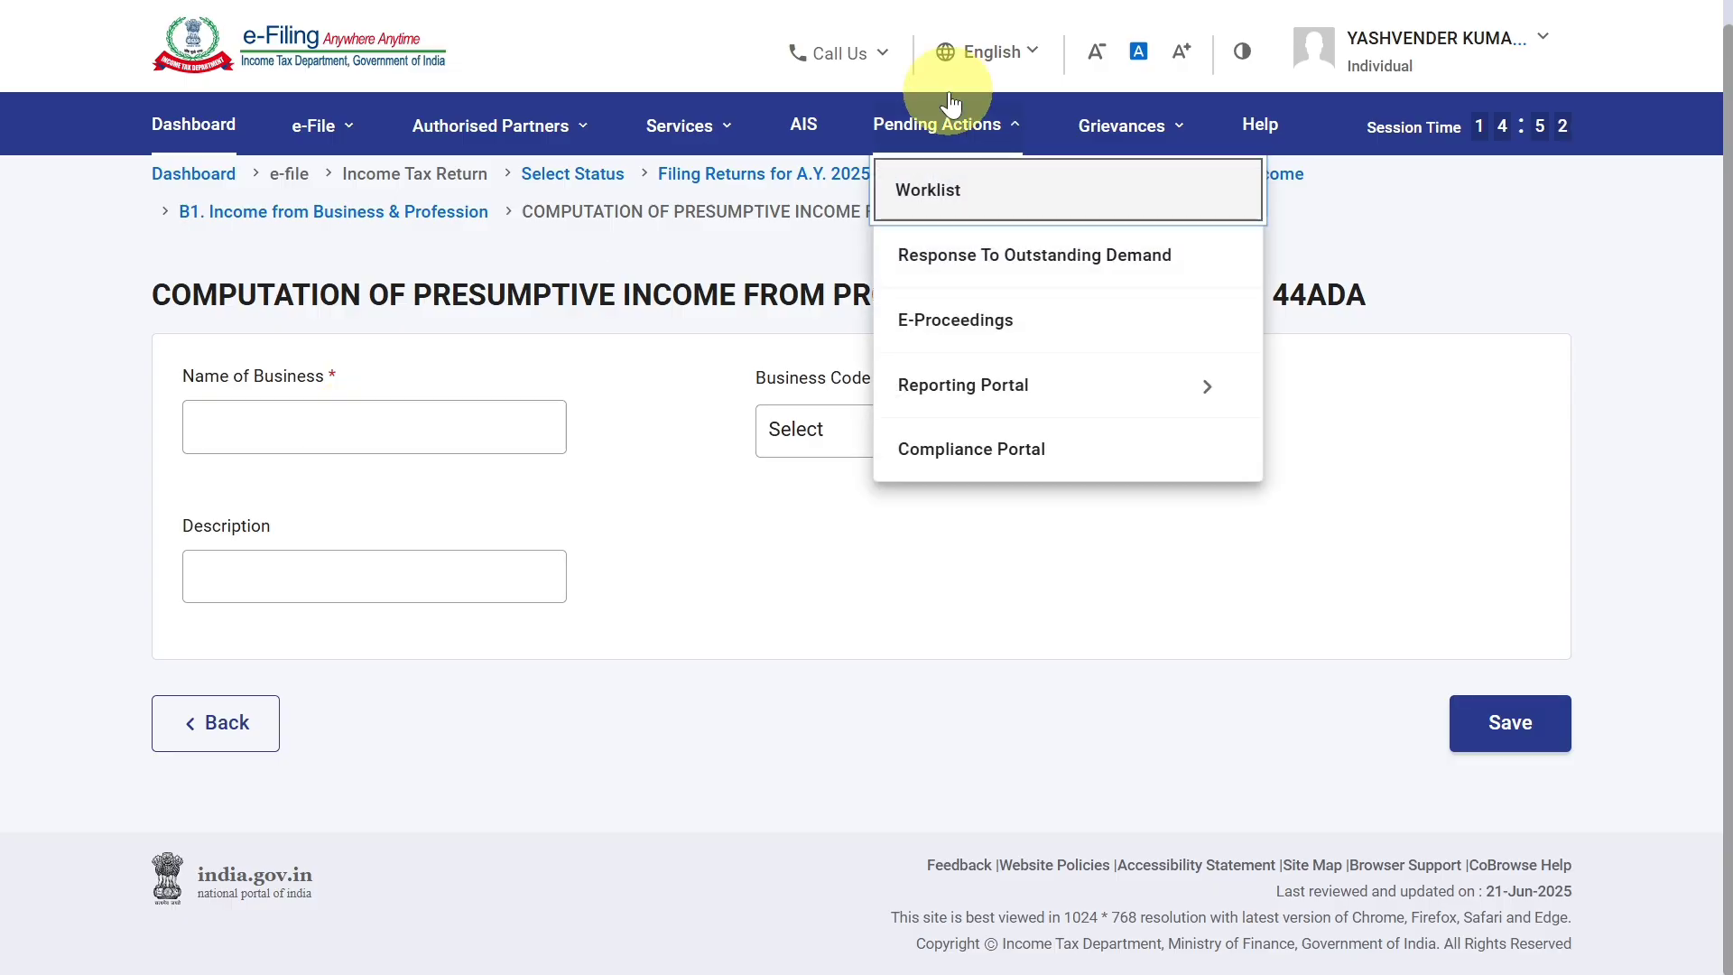
{"action": "left_click", "coordinate": [413, 434]}
{"action": "type", "text": "R.K"}
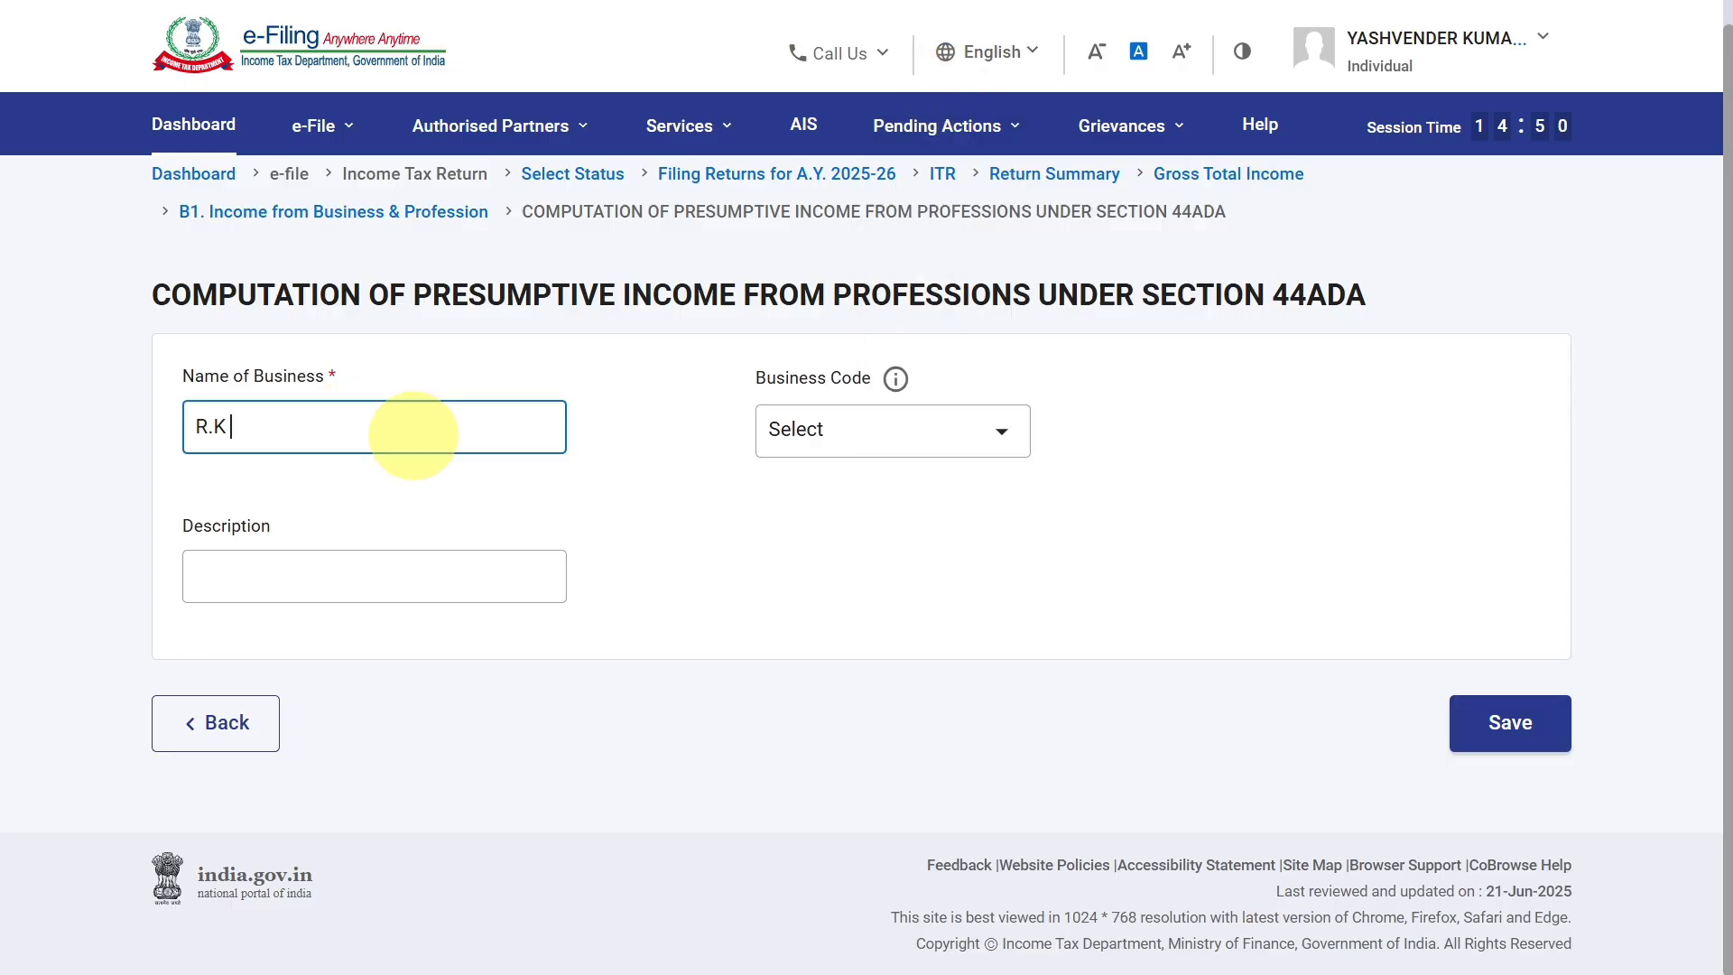
{"action": "type", "text": " CLINIC"}
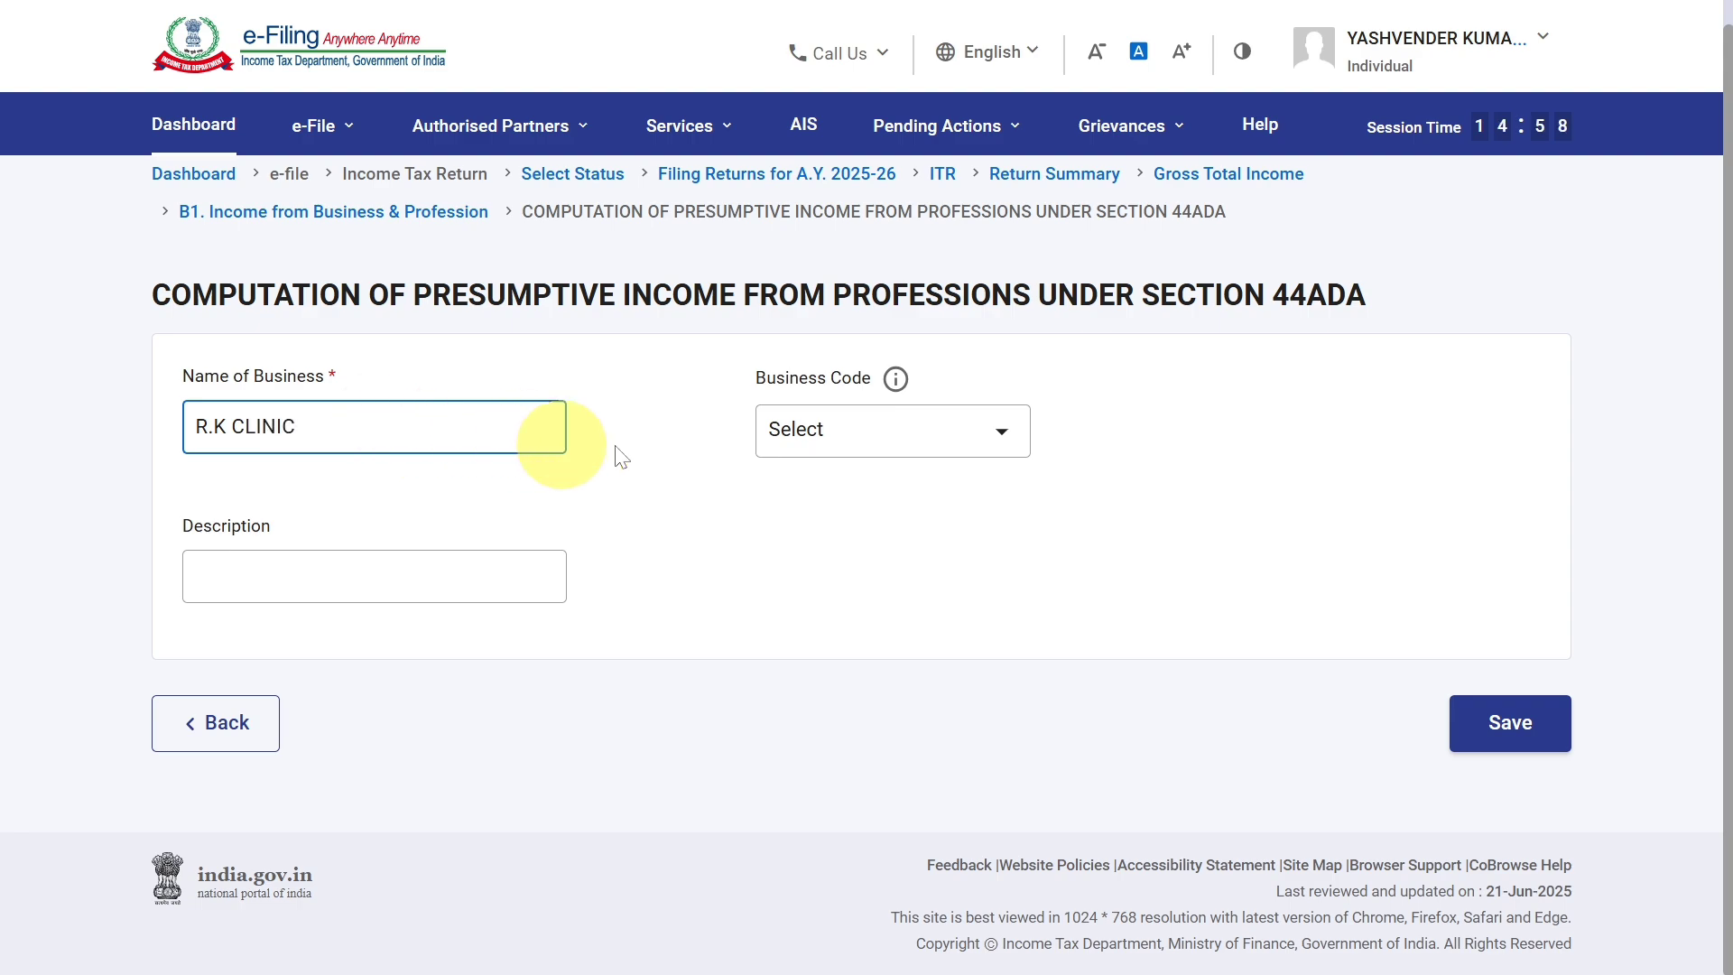
Set the business code of the R.K CLINIC entry to 18010-Medical clinics and save the entry.
{"action": "left_click", "coordinate": [868, 452]}
{"action": "scroll", "coordinate": [894, 609], "scroll_direction": "down", "scroll_amount": 5}
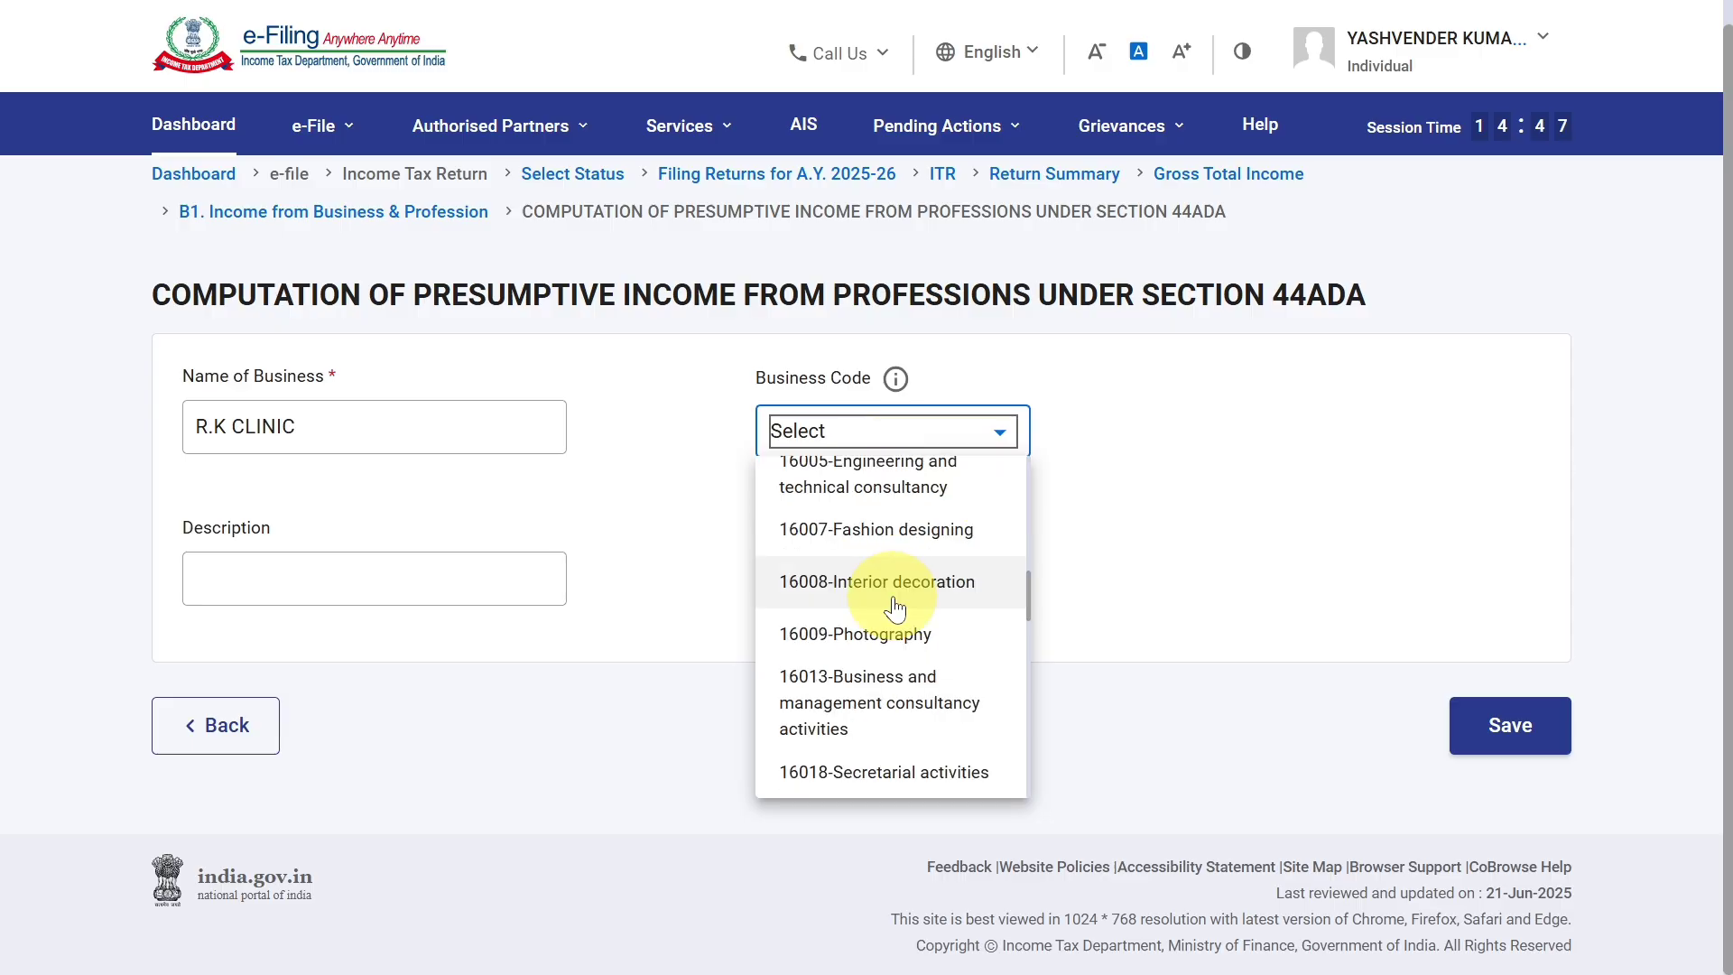
{"action": "scroll", "coordinate": [894, 609], "scroll_direction": "down", "scroll_amount": 4}
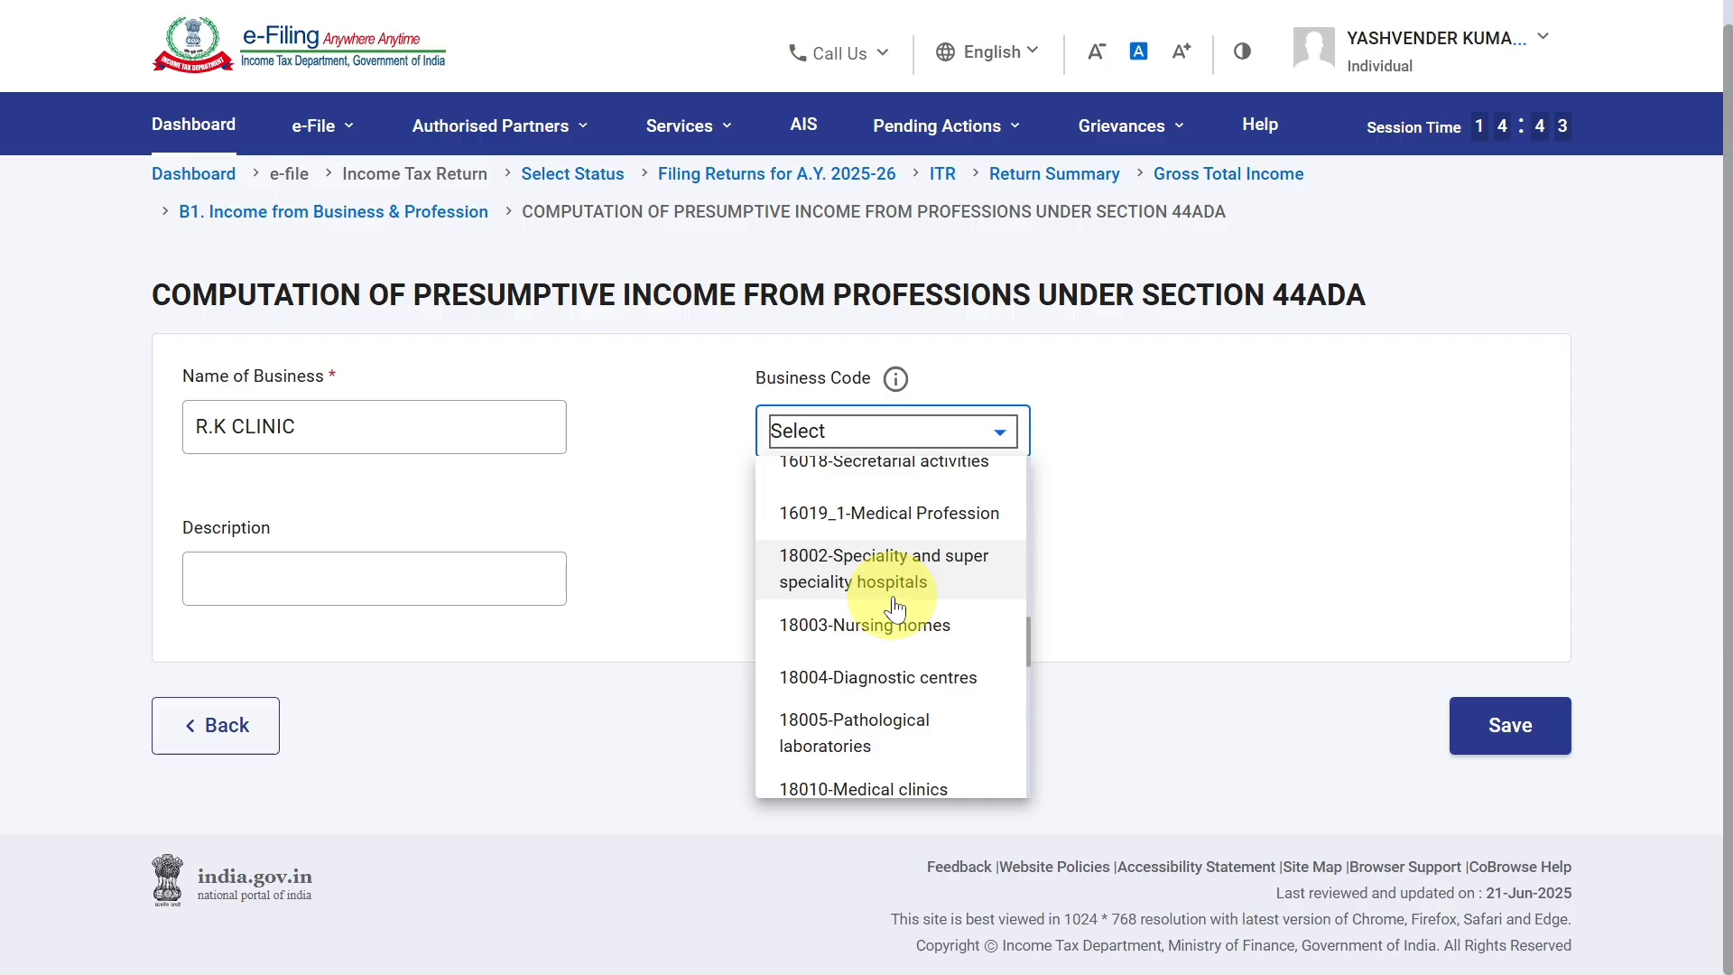
{"action": "scroll", "coordinate": [896, 611], "scroll_direction": "down", "scroll_amount": 3}
{"action": "scroll", "coordinate": [903, 623], "scroll_direction": "down", "scroll_amount": 3}
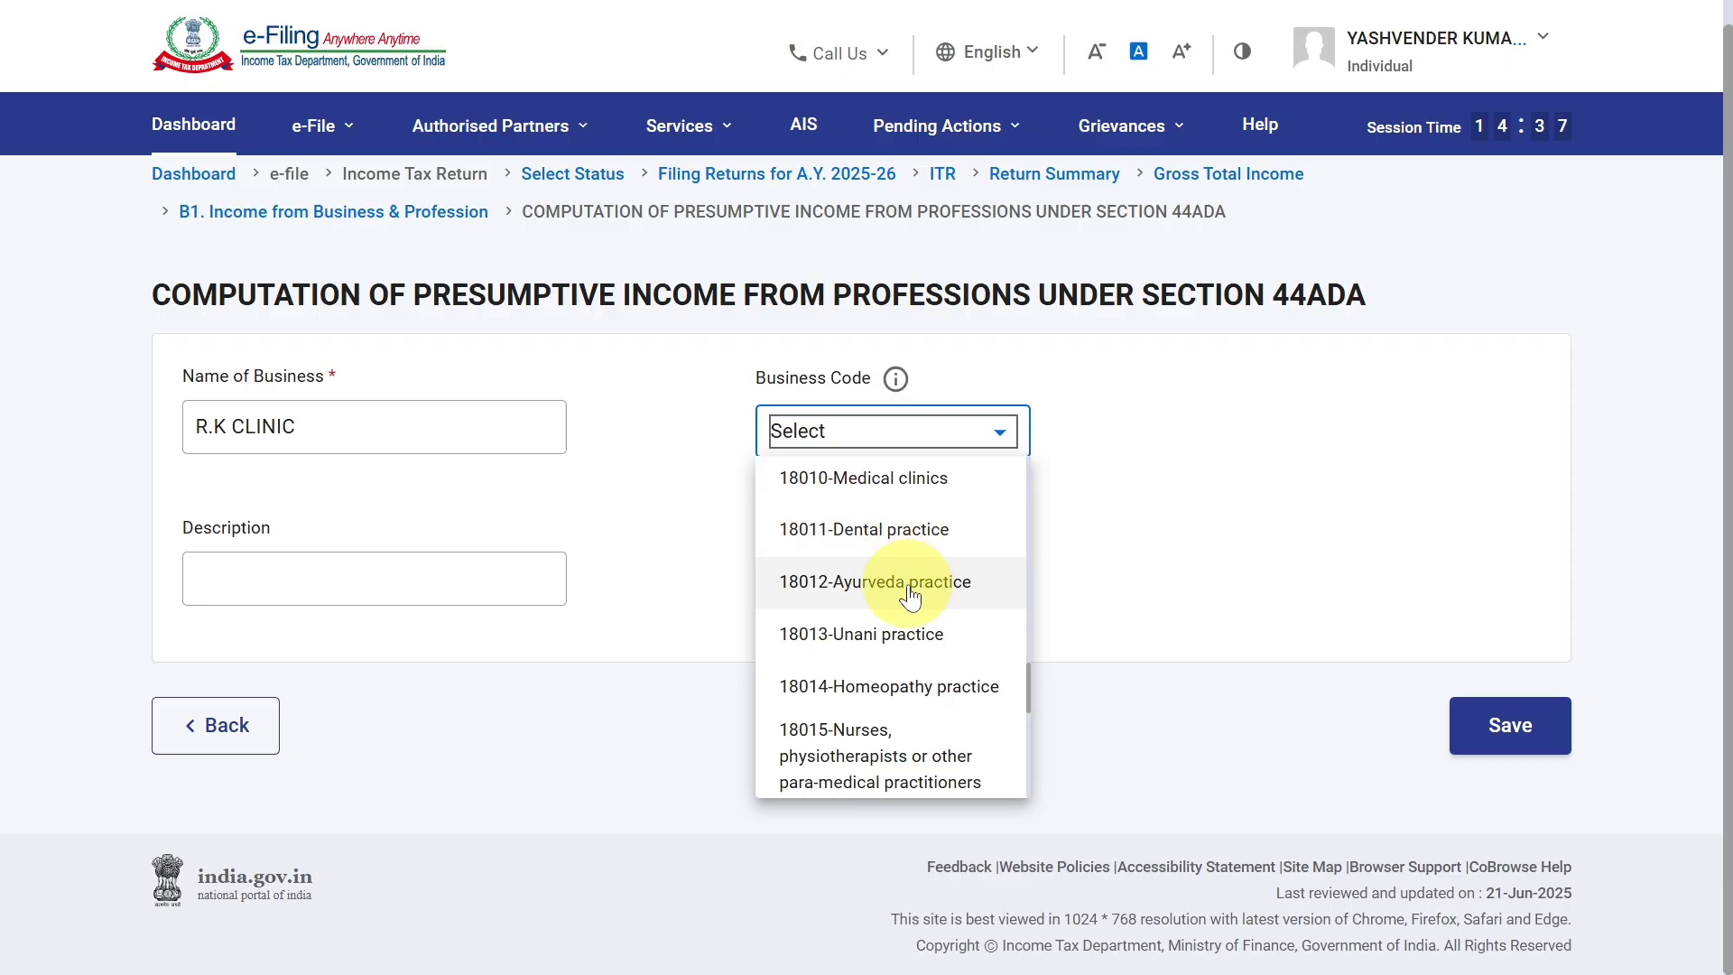
{"action": "left_click", "coordinate": [937, 479]}
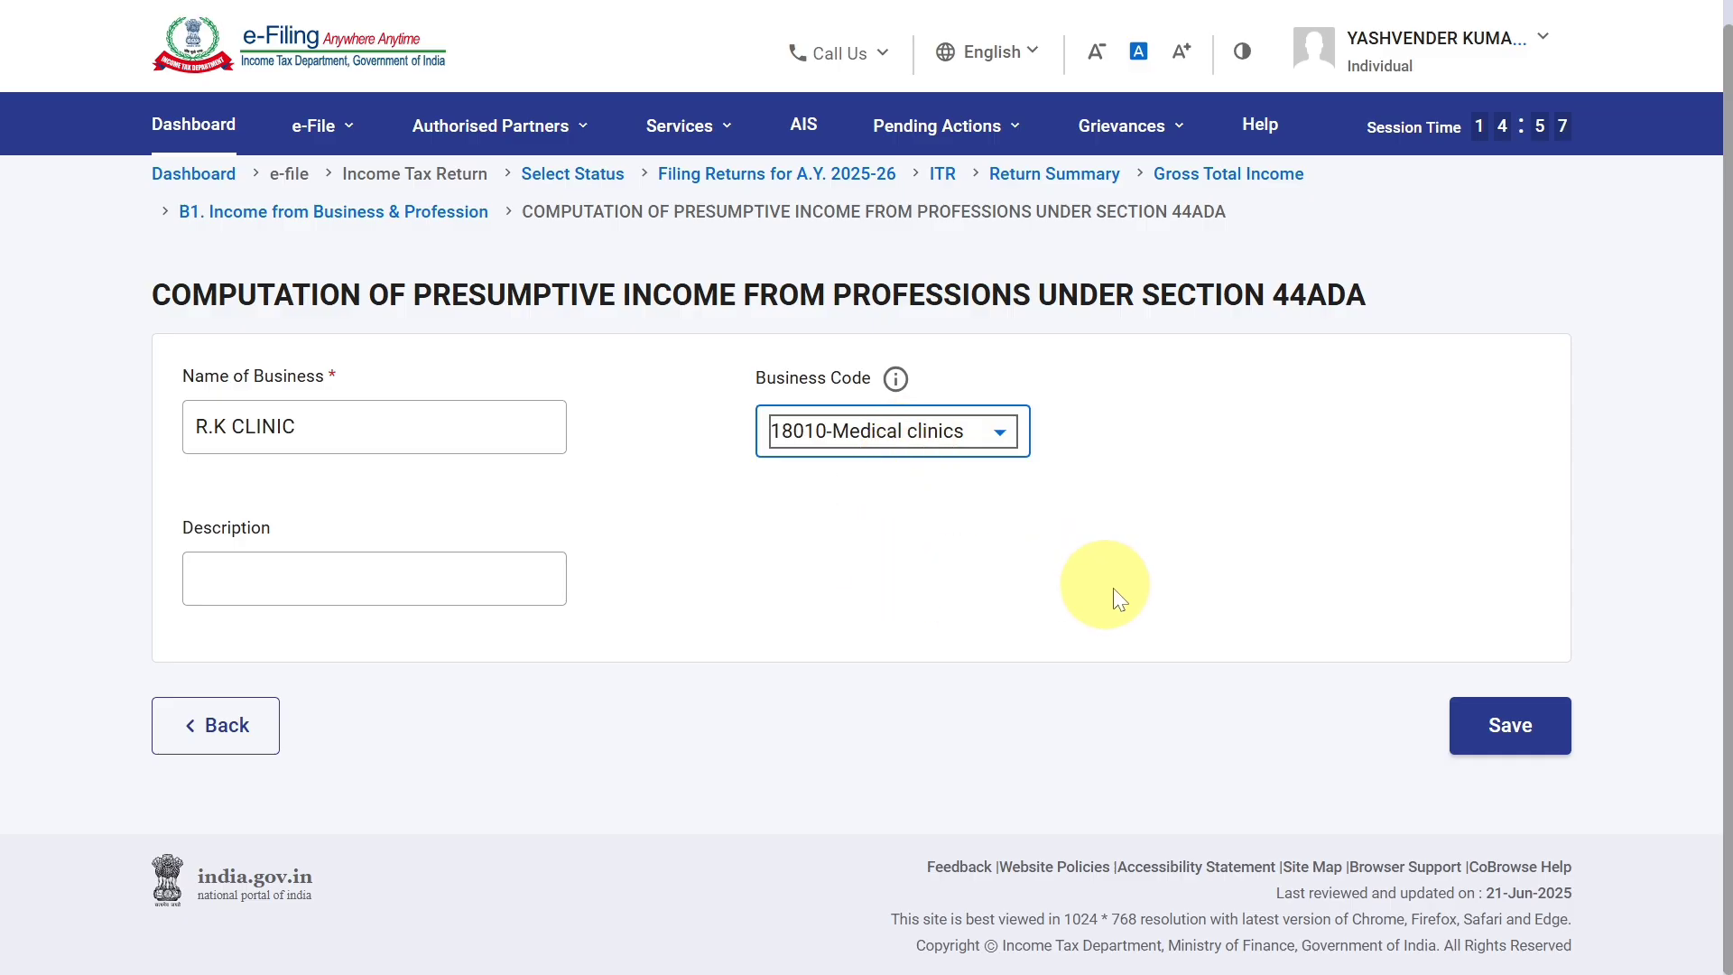
{"action": "left_click", "coordinate": [1495, 738]}
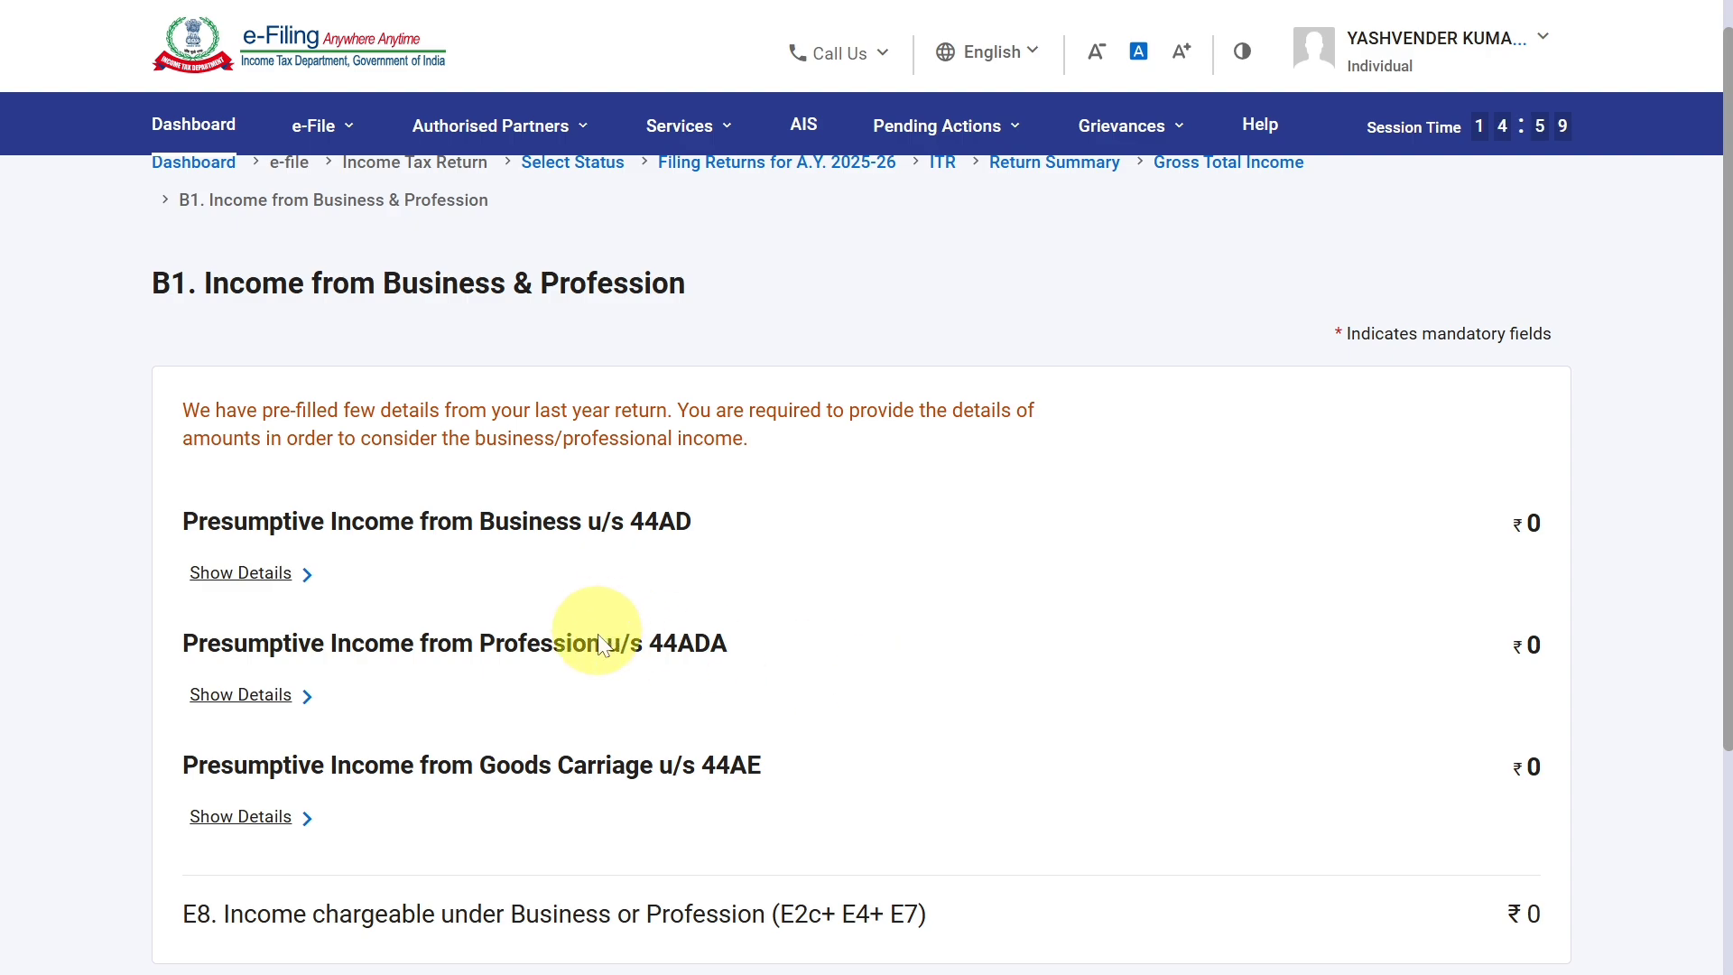
Expand the section 44ADA details and enter 1000000 as gross receipts through account payee cheque, draft or electronic modes (E3a).
{"action": "left_click", "coordinate": [194, 695]}
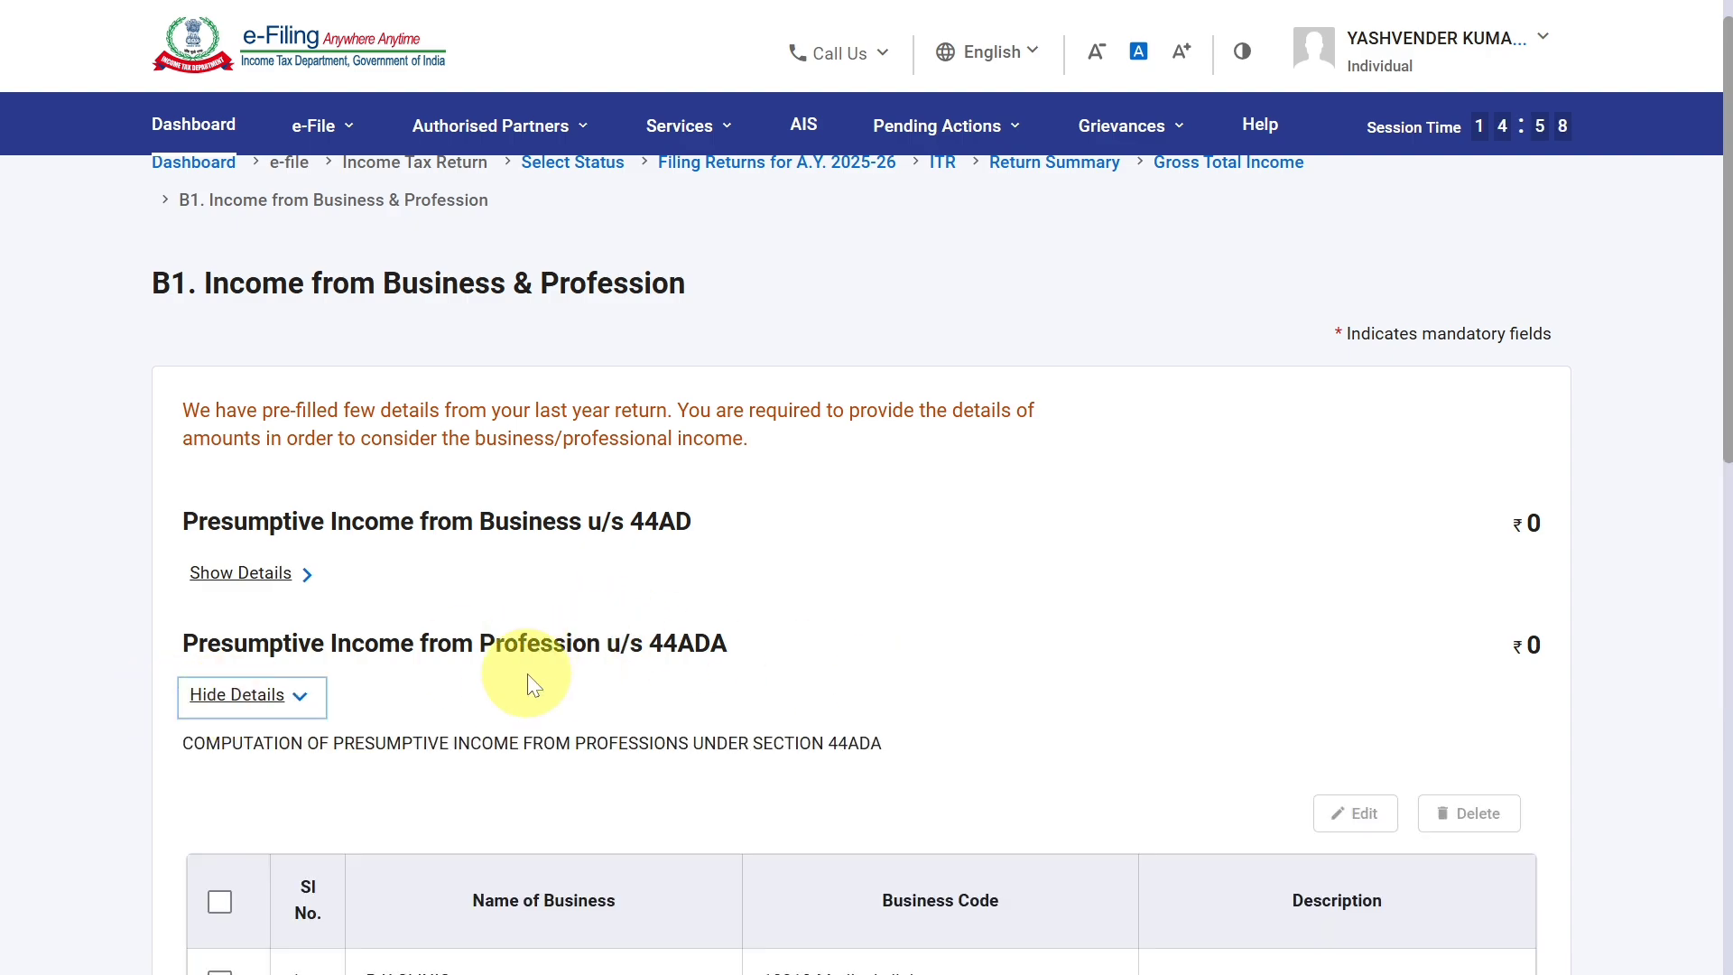
{"action": "scroll", "coordinate": [527, 674], "scroll_direction": "down", "scroll_amount": 8}
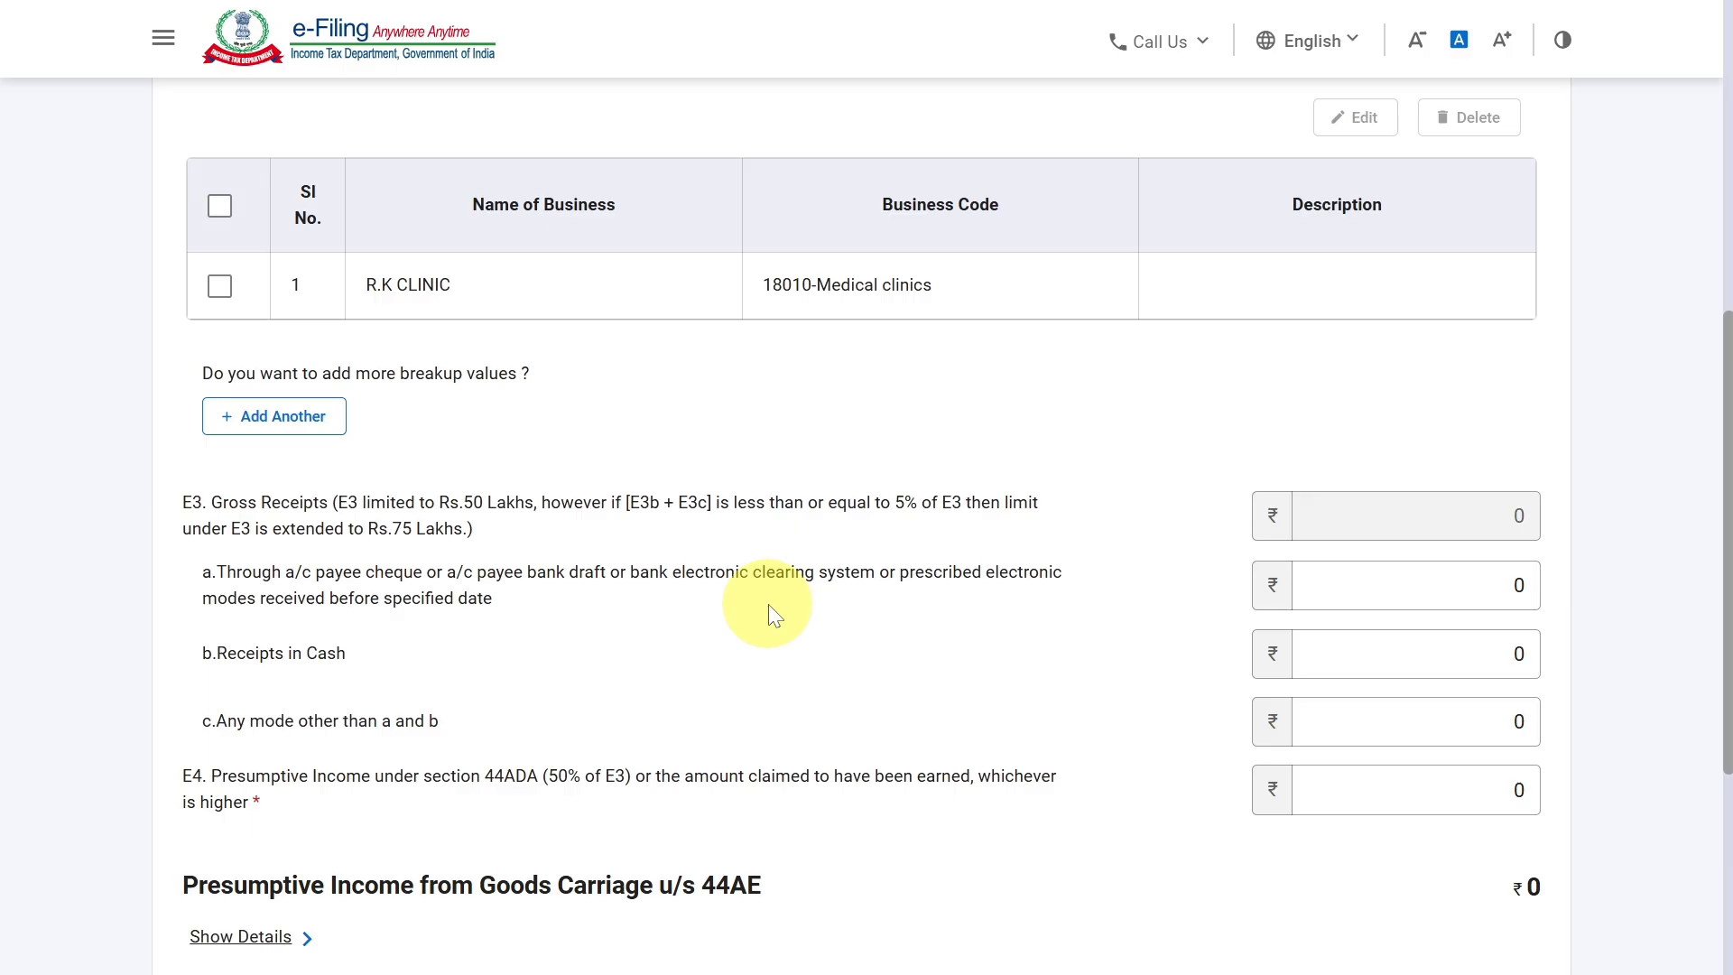
{"action": "left_click", "coordinate": [295, 594]}
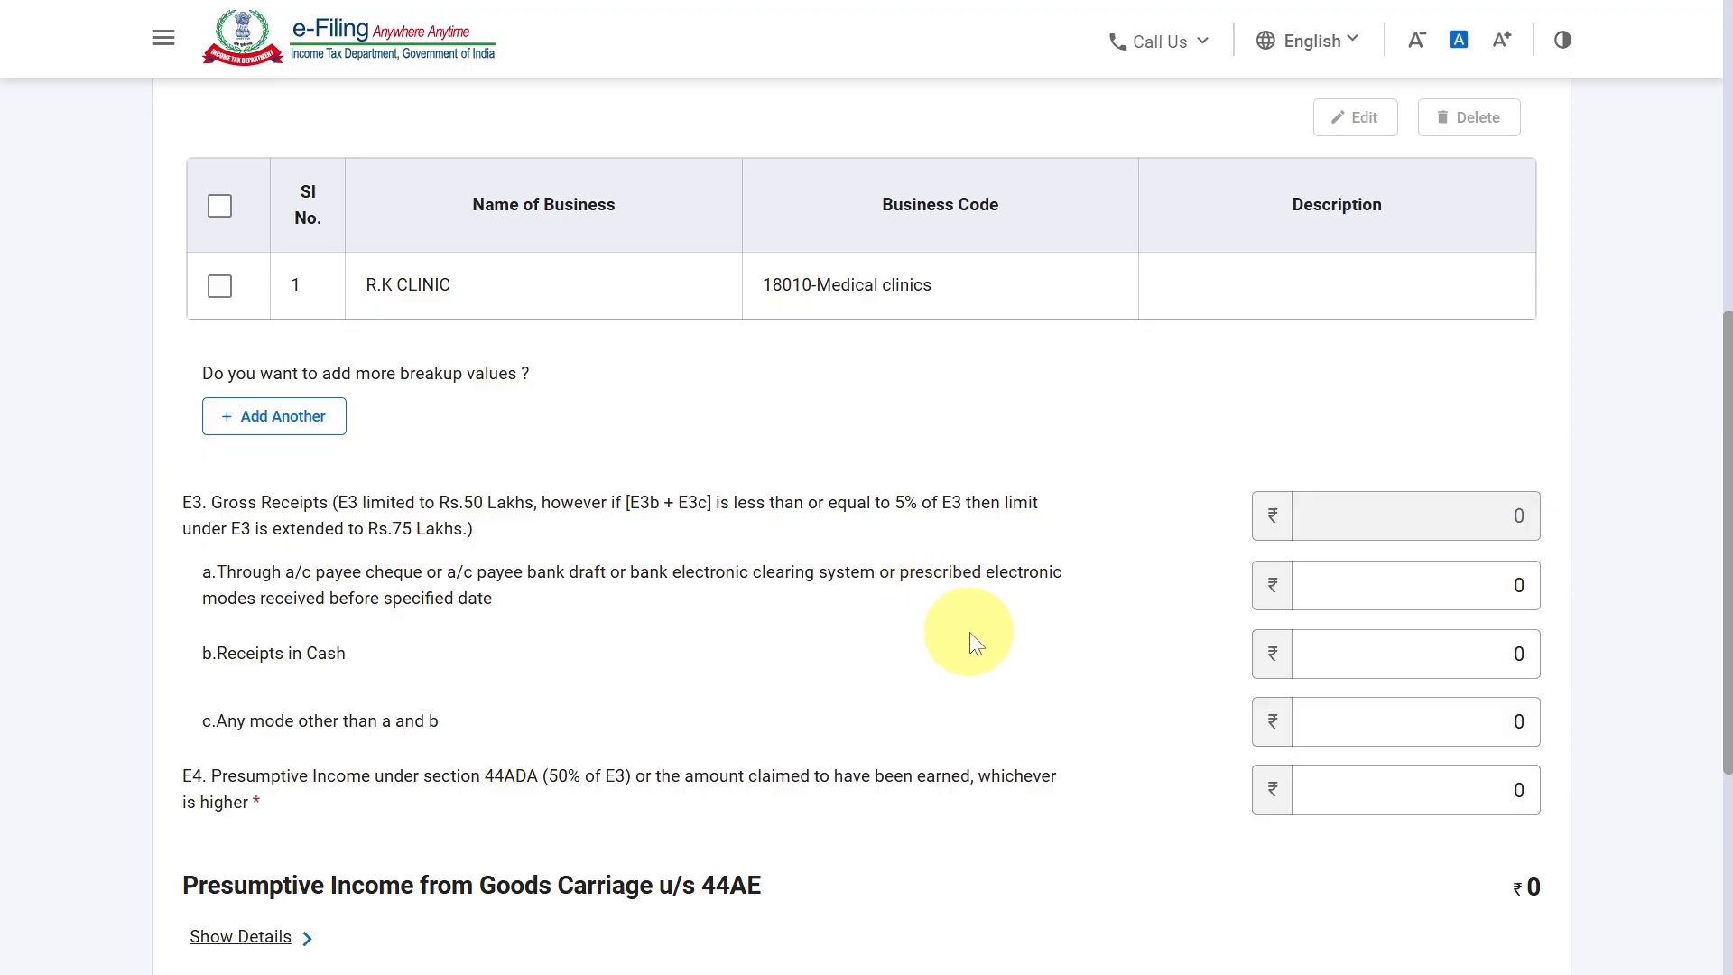
{"action": "left_click", "coordinate": [1451, 589]}
{"action": "key", "text": "BackSpace"}
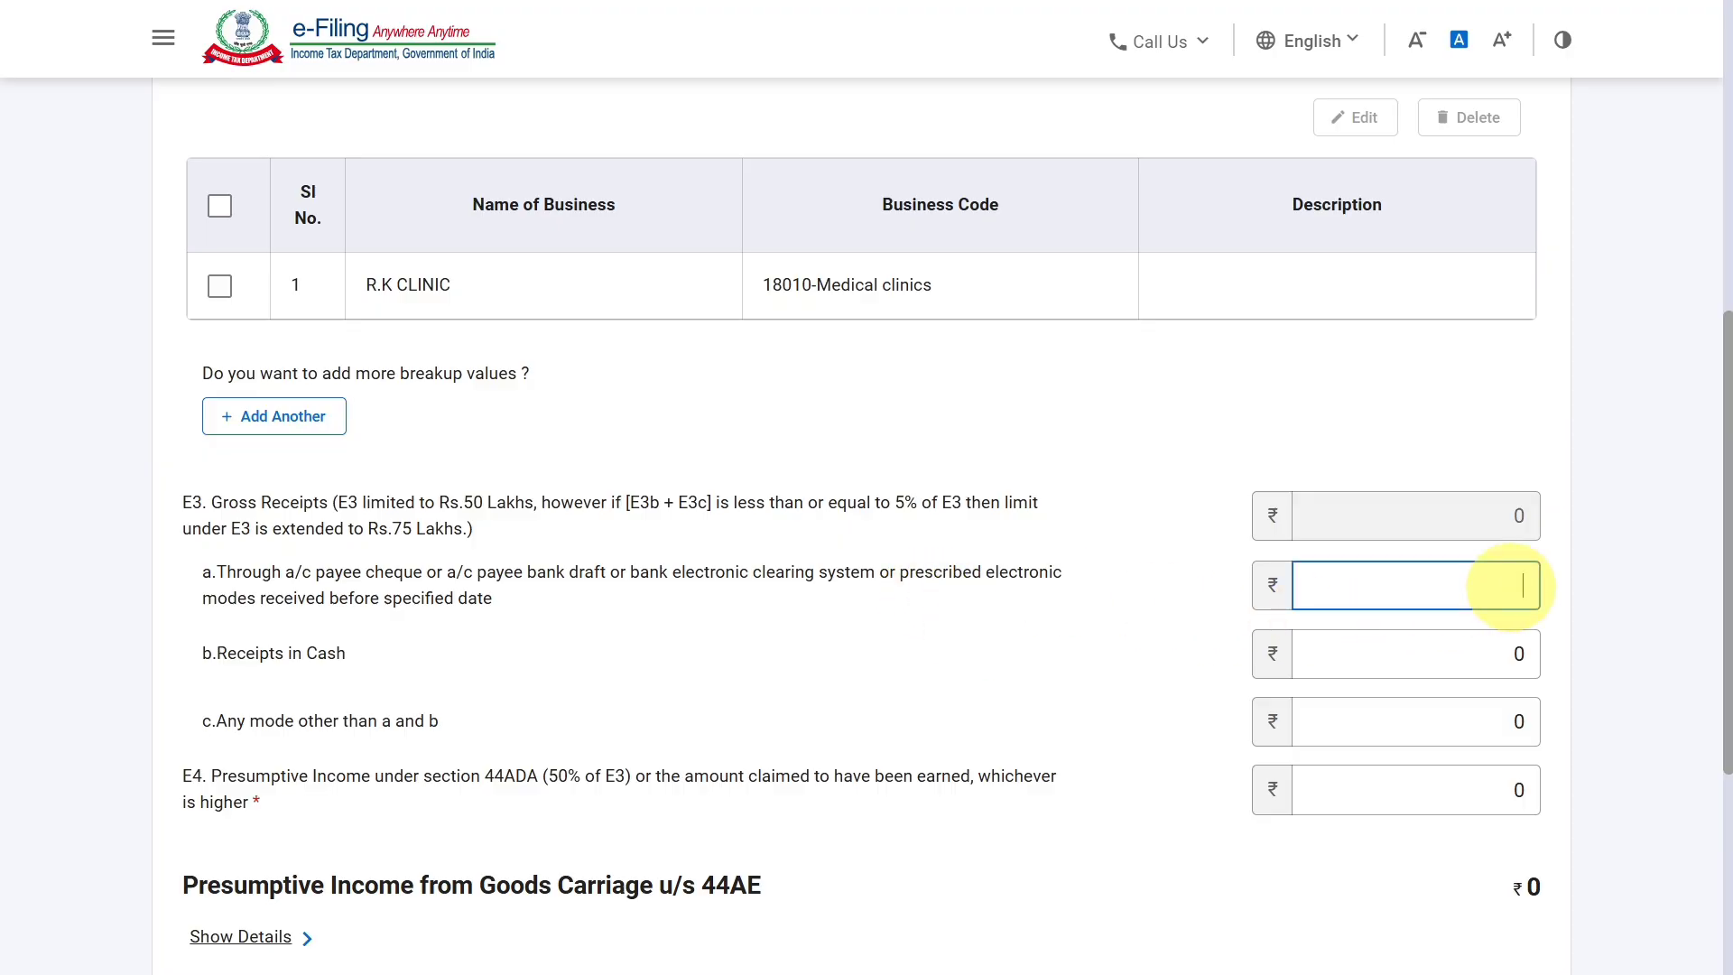
{"action": "type", "text": "1000000"}
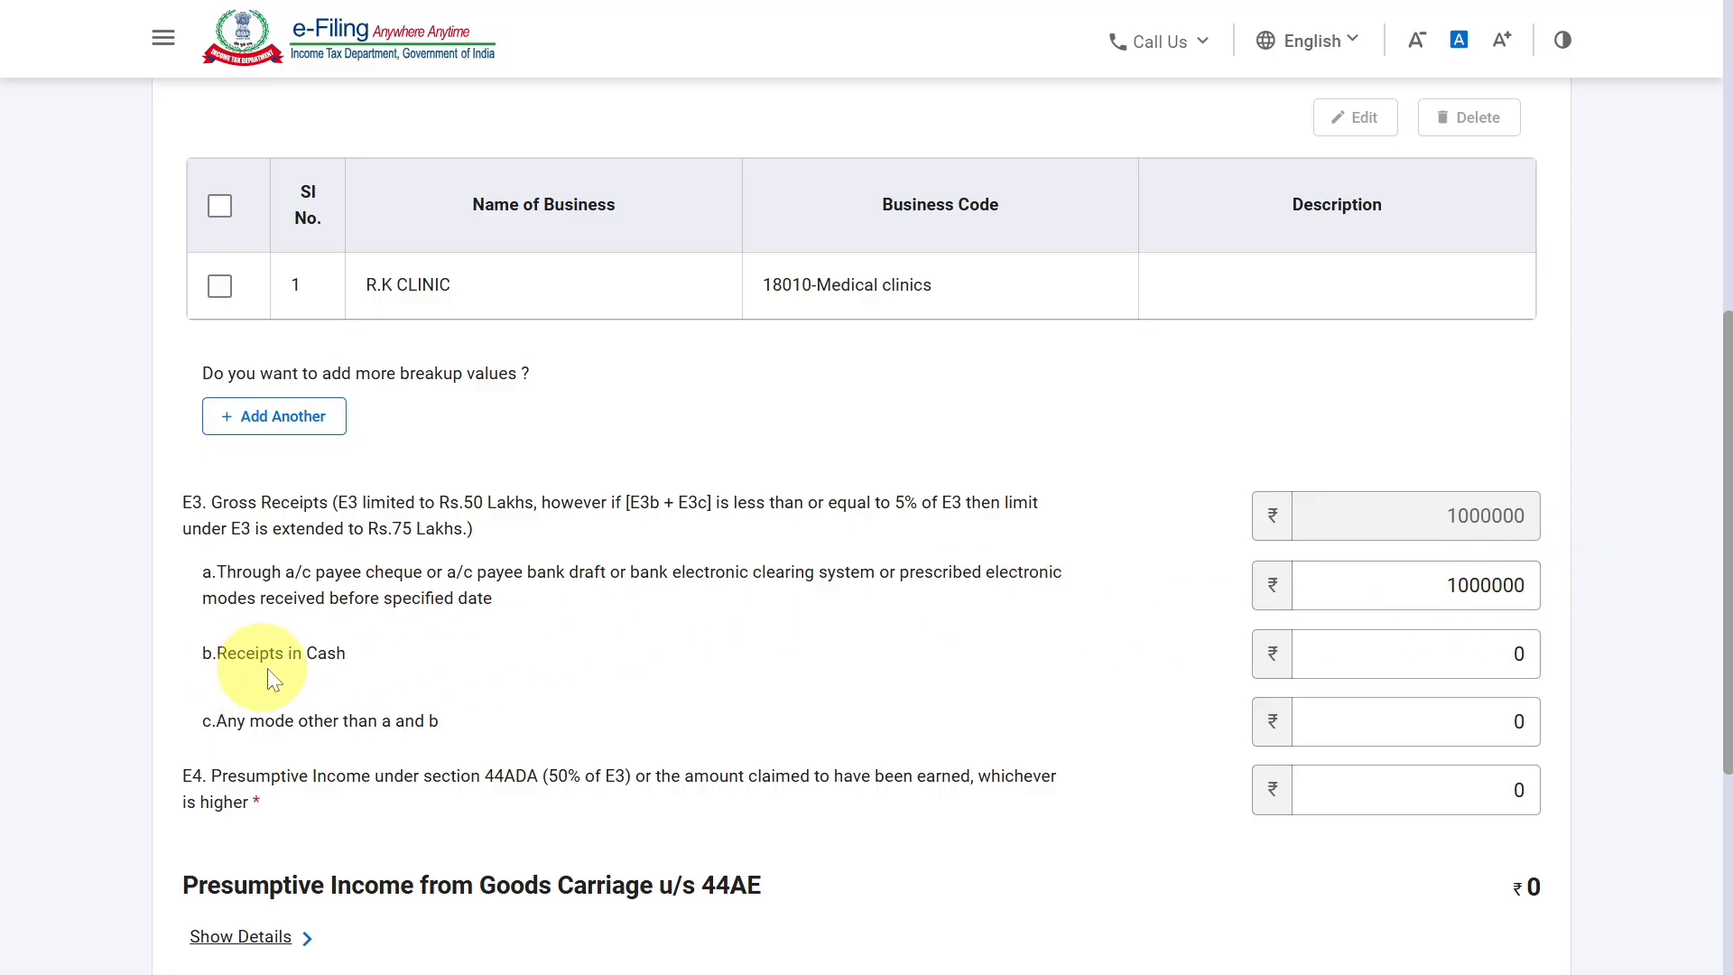
Enter 500000 as the receipts in cash (E3b) under section 44ADA.
{"action": "left_click", "coordinate": [1538, 653]}
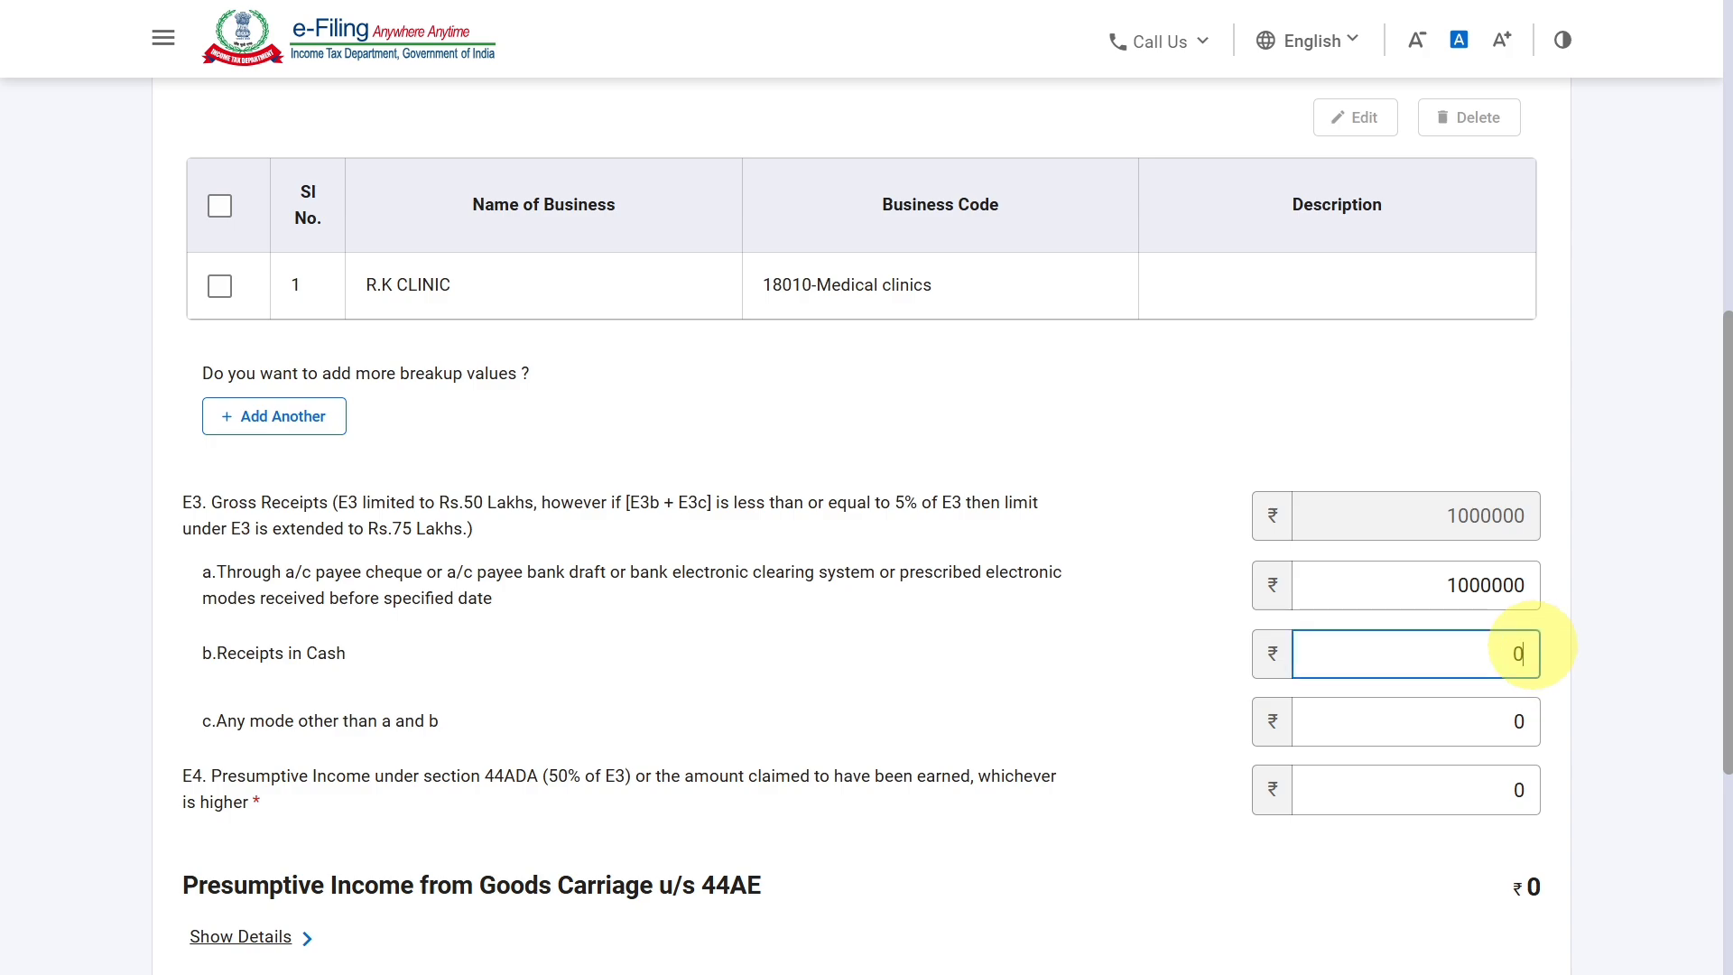
{"action": "key", "text": "BackSpace"}
{"action": "type", "text": "500000"}
{"action": "left_click", "coordinate": [1623, 617]}
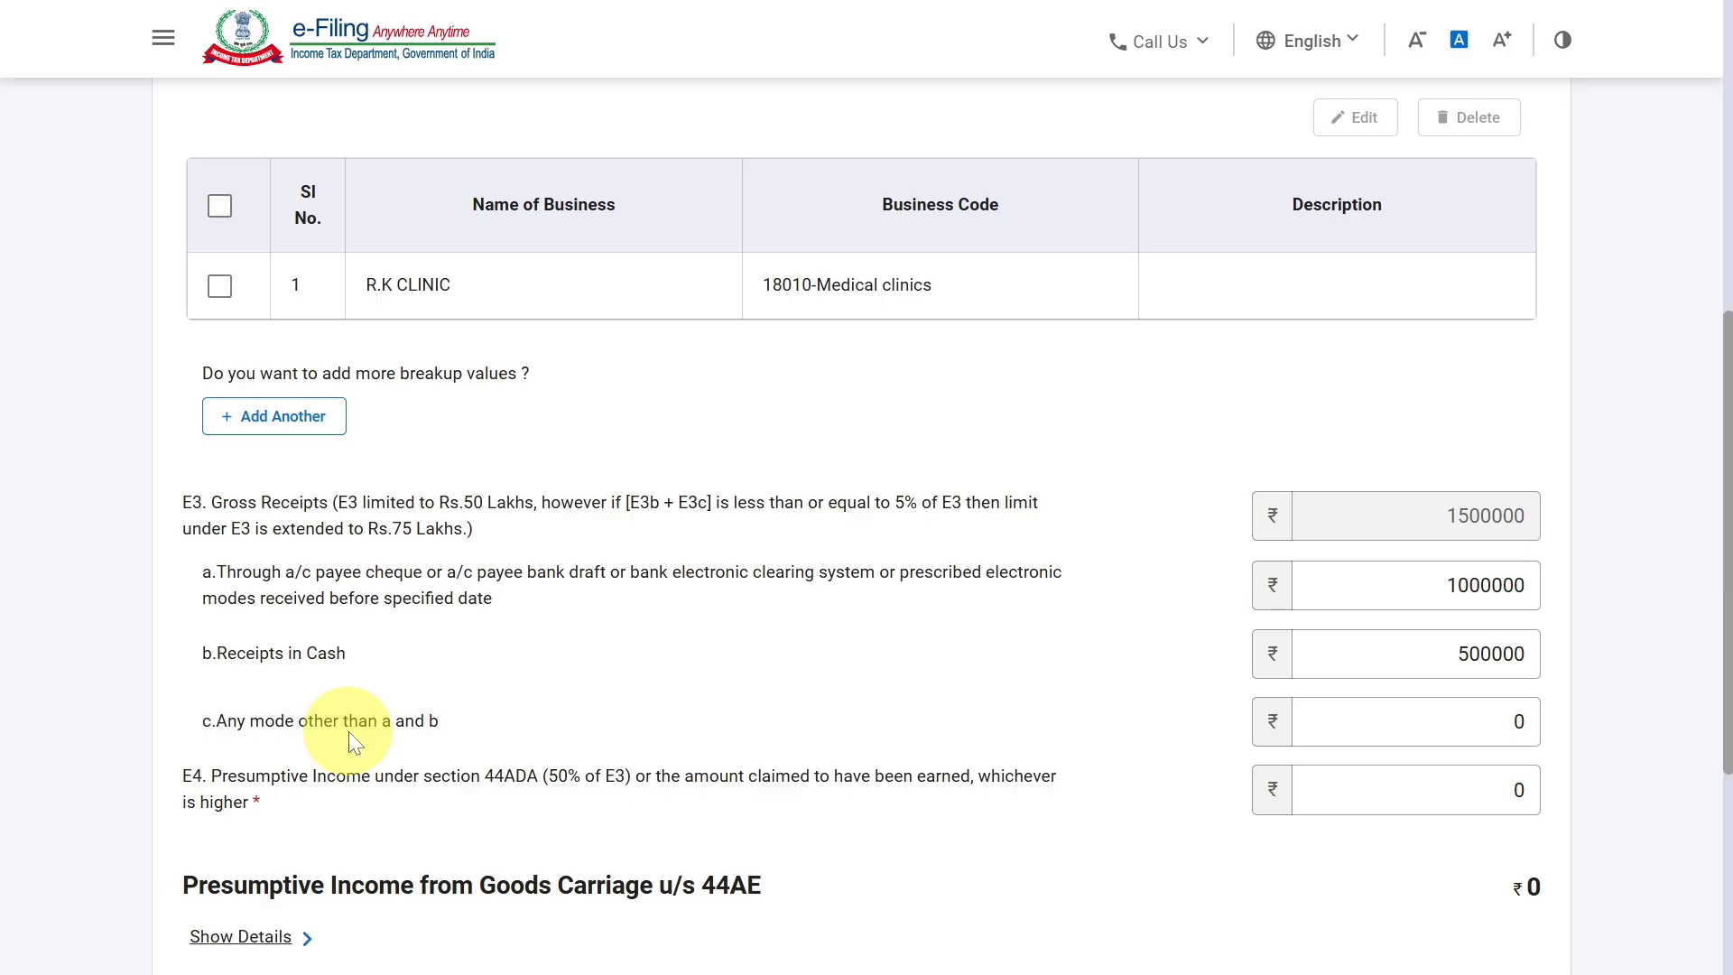
{"action": "left_click", "coordinate": [379, 733]}
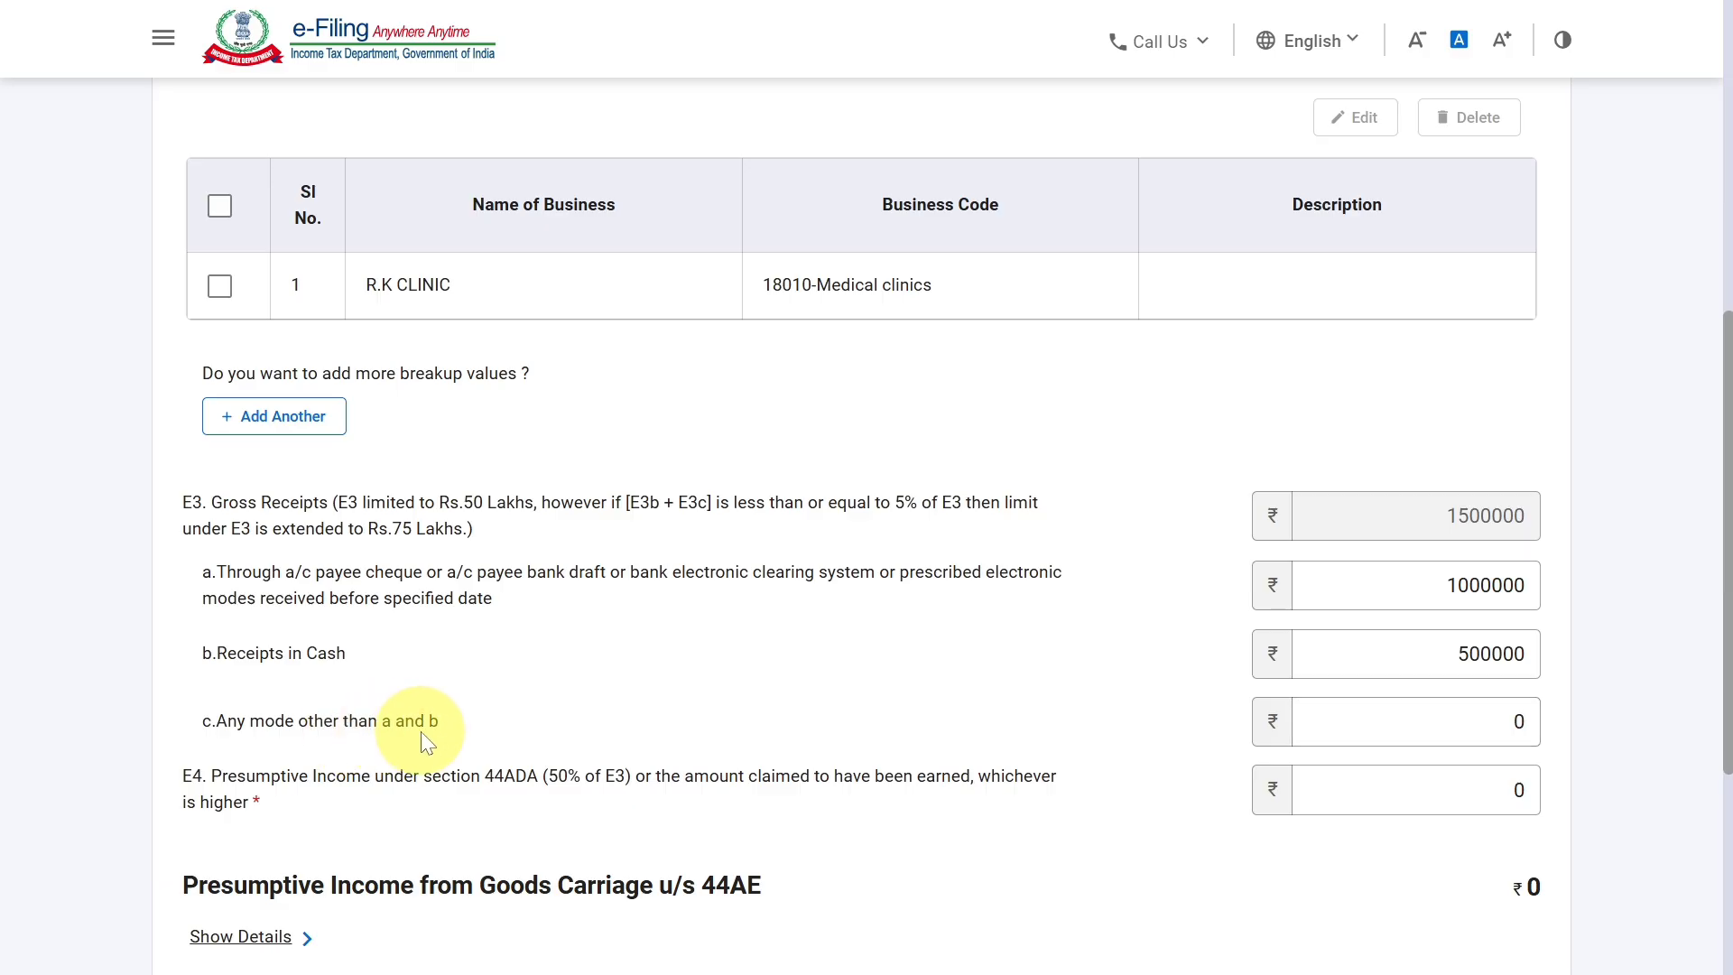
{"action": "left_click", "coordinate": [481, 578]}
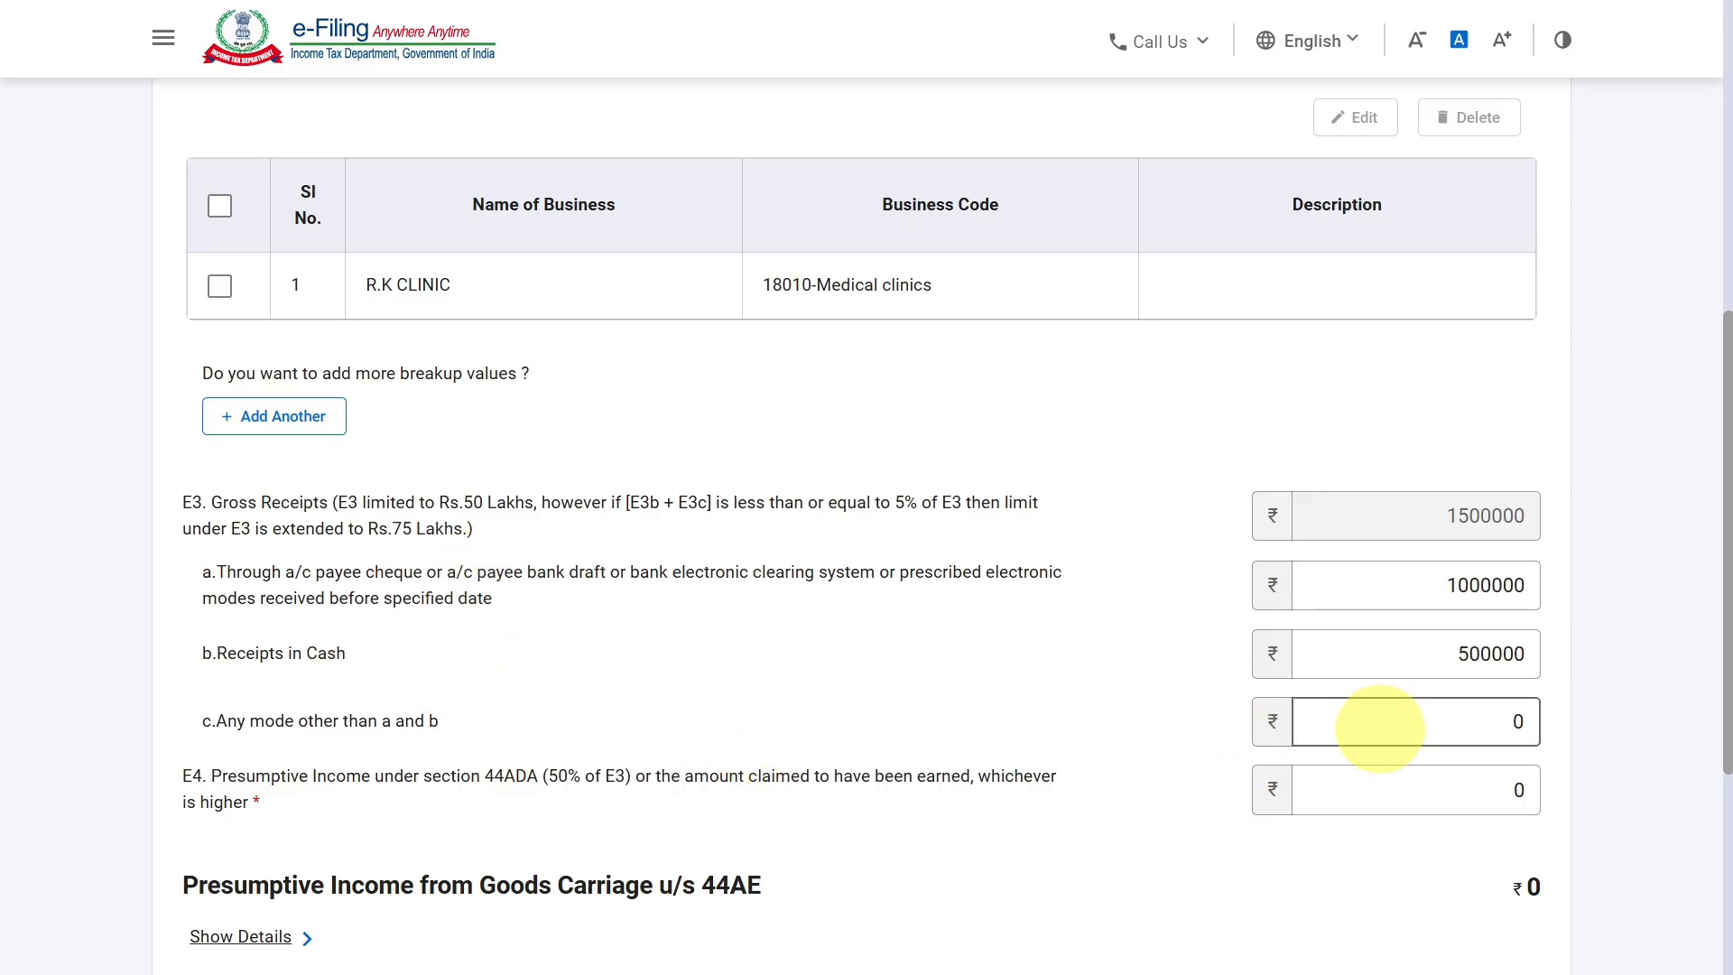
Set the E4 presumptive income under section 44ADA to 800000 and save the B1 schedule, acknowledging the salary notice.
{"action": "scroll", "coordinate": [1381, 729], "scroll_direction": "down", "scroll_amount": 2}
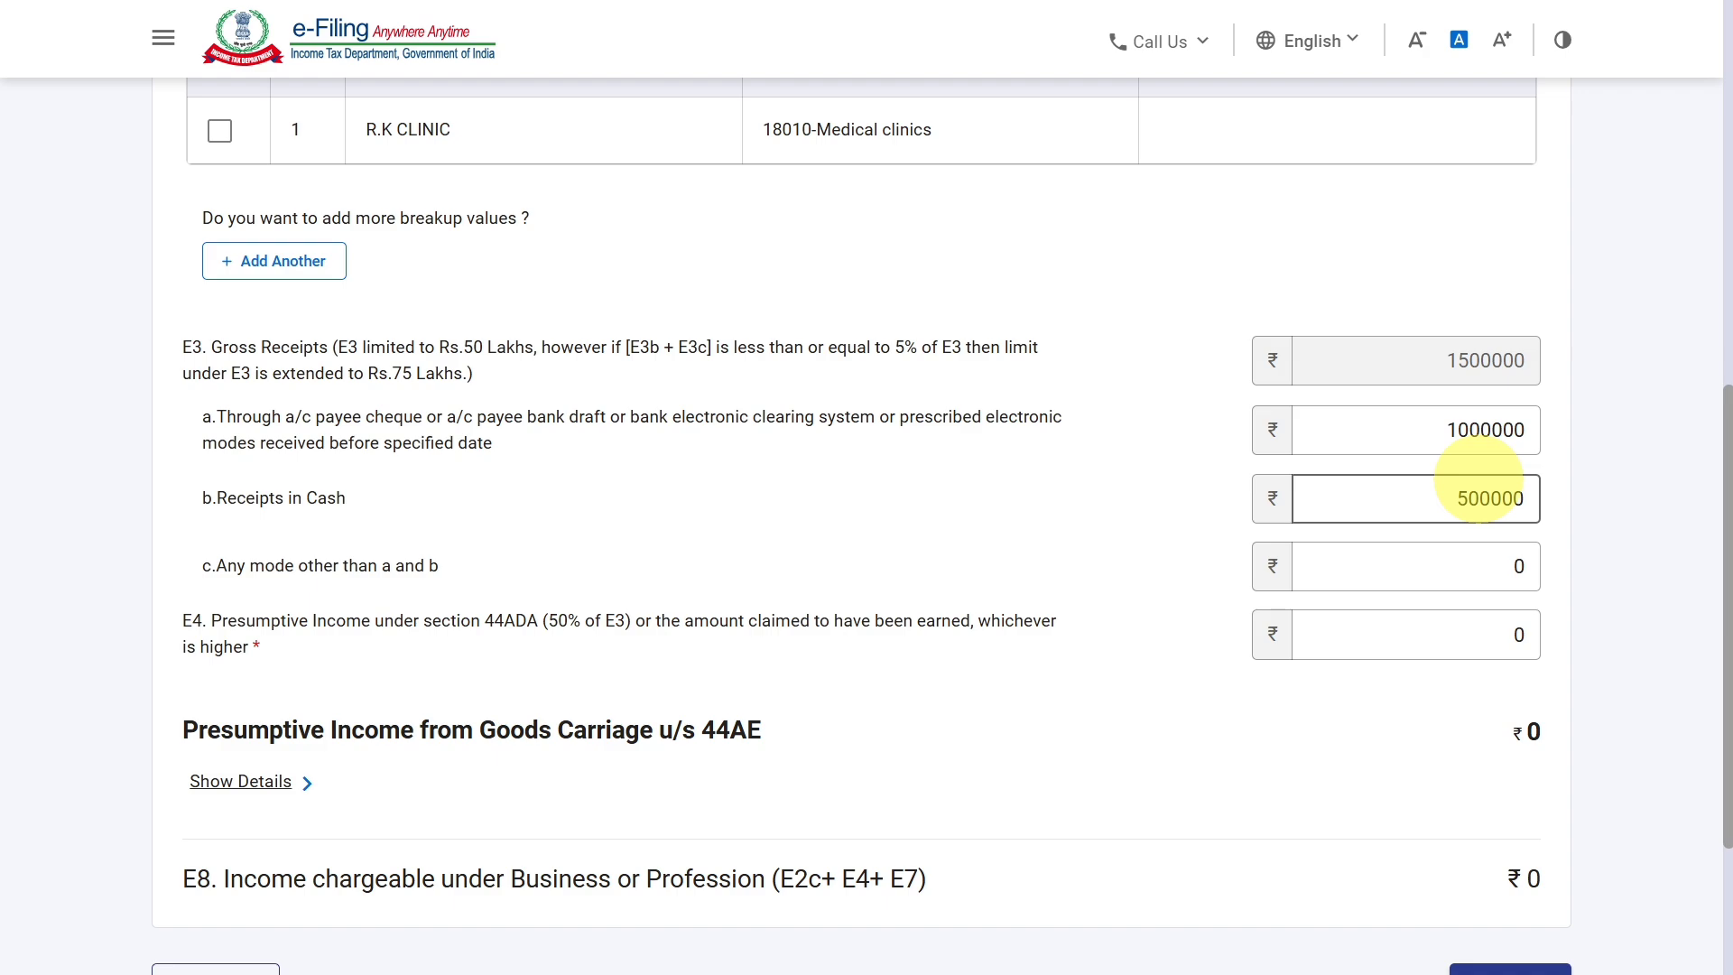
{"action": "left_click", "coordinate": [1518, 634]}
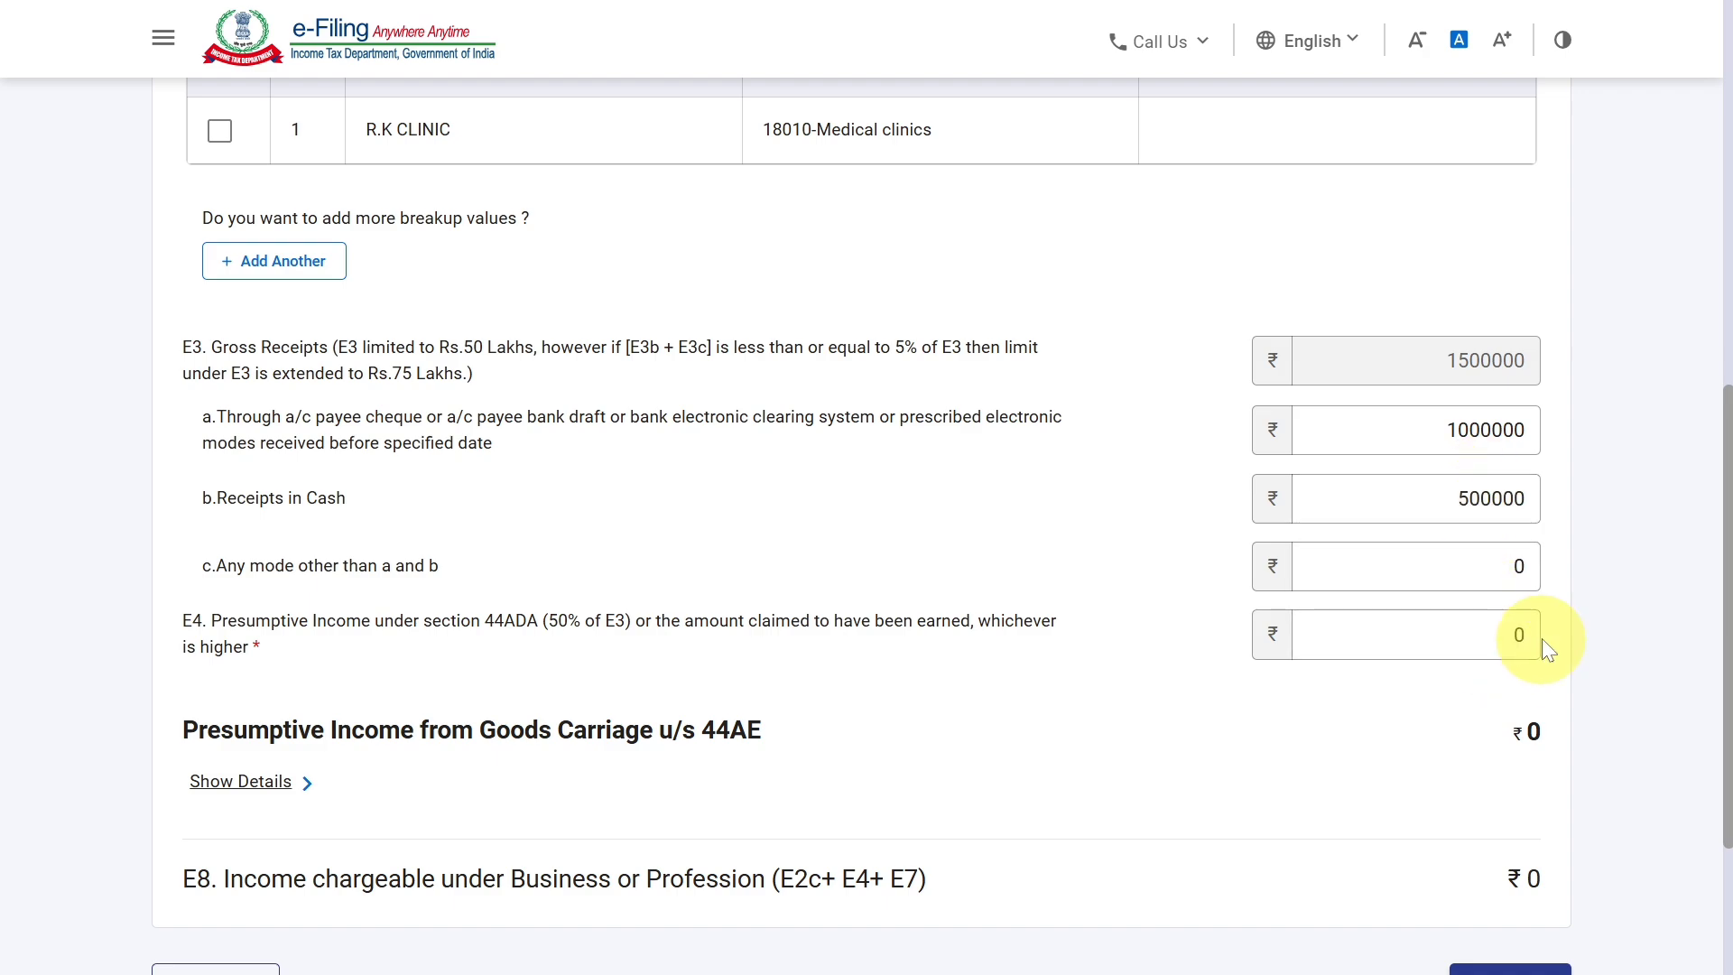
{"action": "left_click", "coordinate": [1519, 634]}
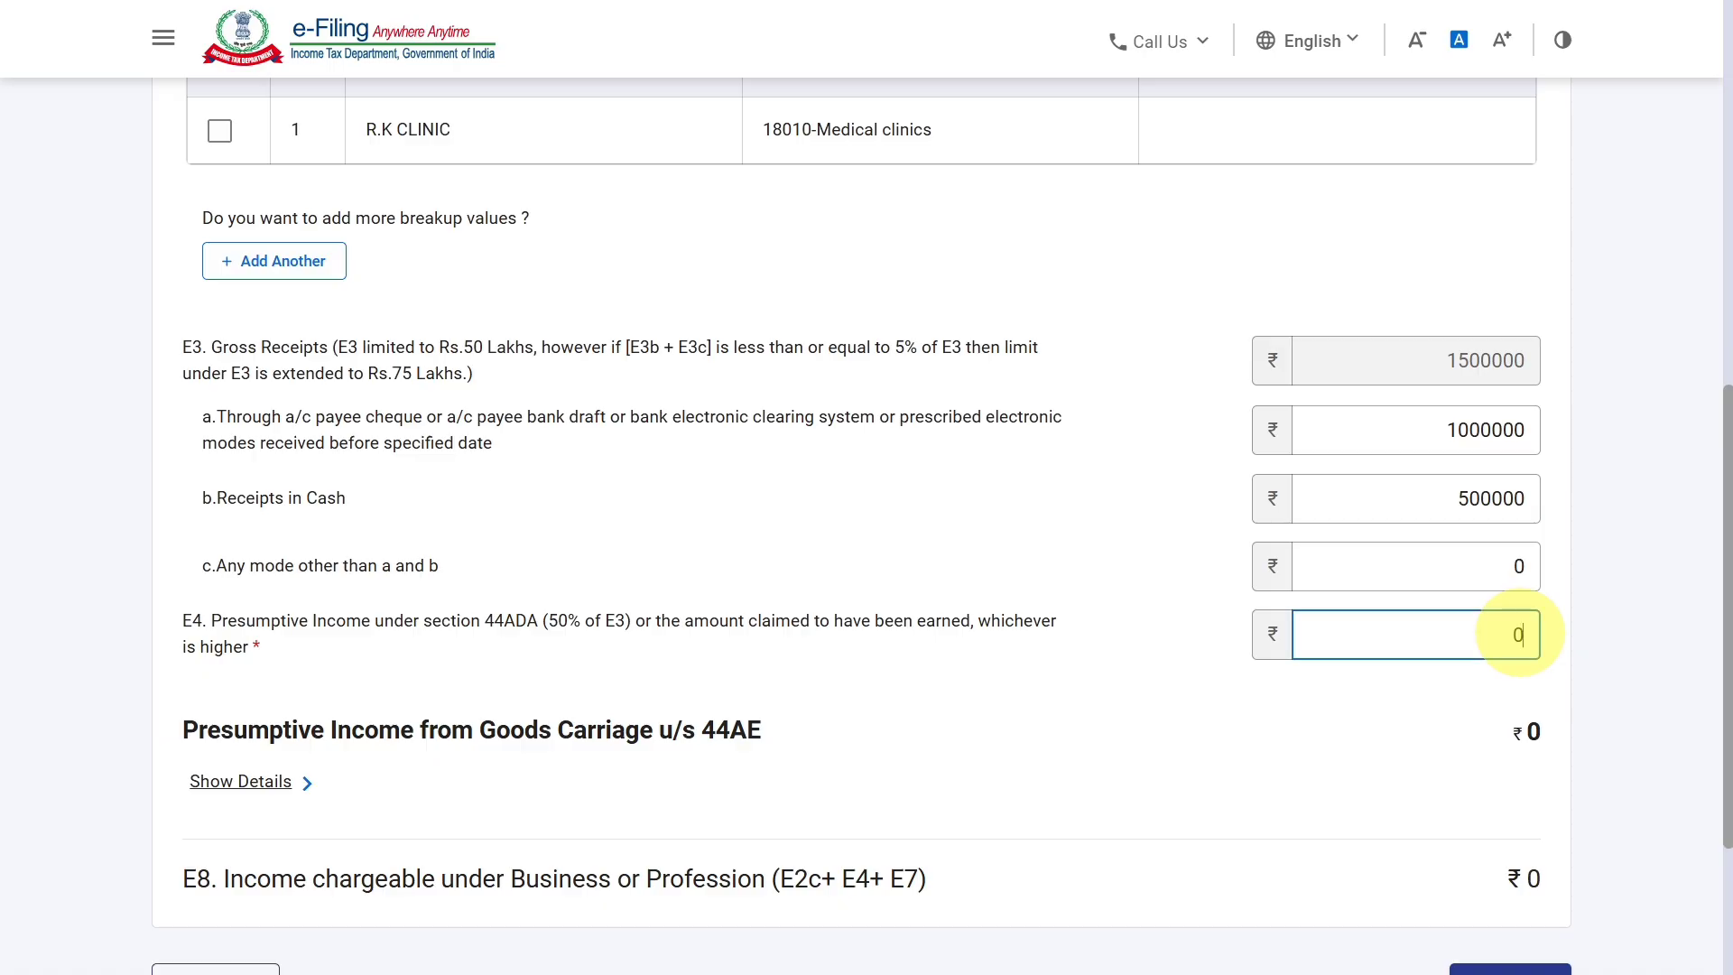
{"action": "key", "text": "BackSpace"}
{"action": "type", "text": "800000"}
{"action": "left_click", "coordinate": [1586, 652]}
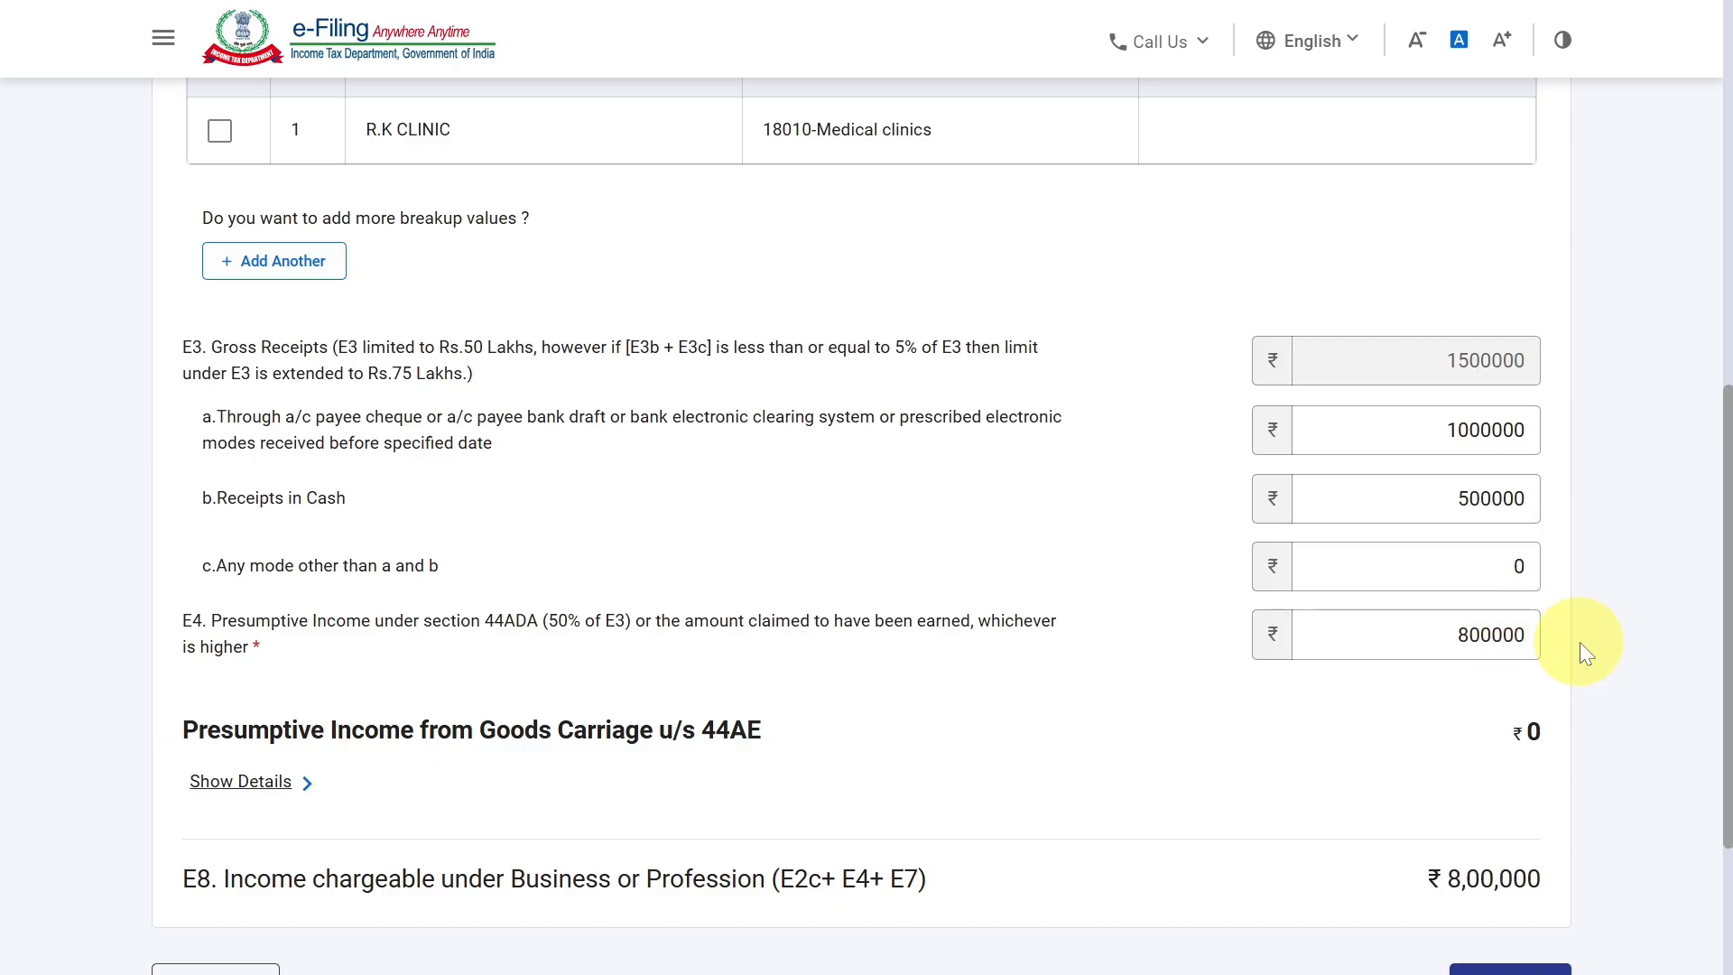
{"action": "scroll", "coordinate": [1580, 642], "scroll_direction": "down", "scroll_amount": 3}
{"action": "left_click", "coordinate": [1498, 746]}
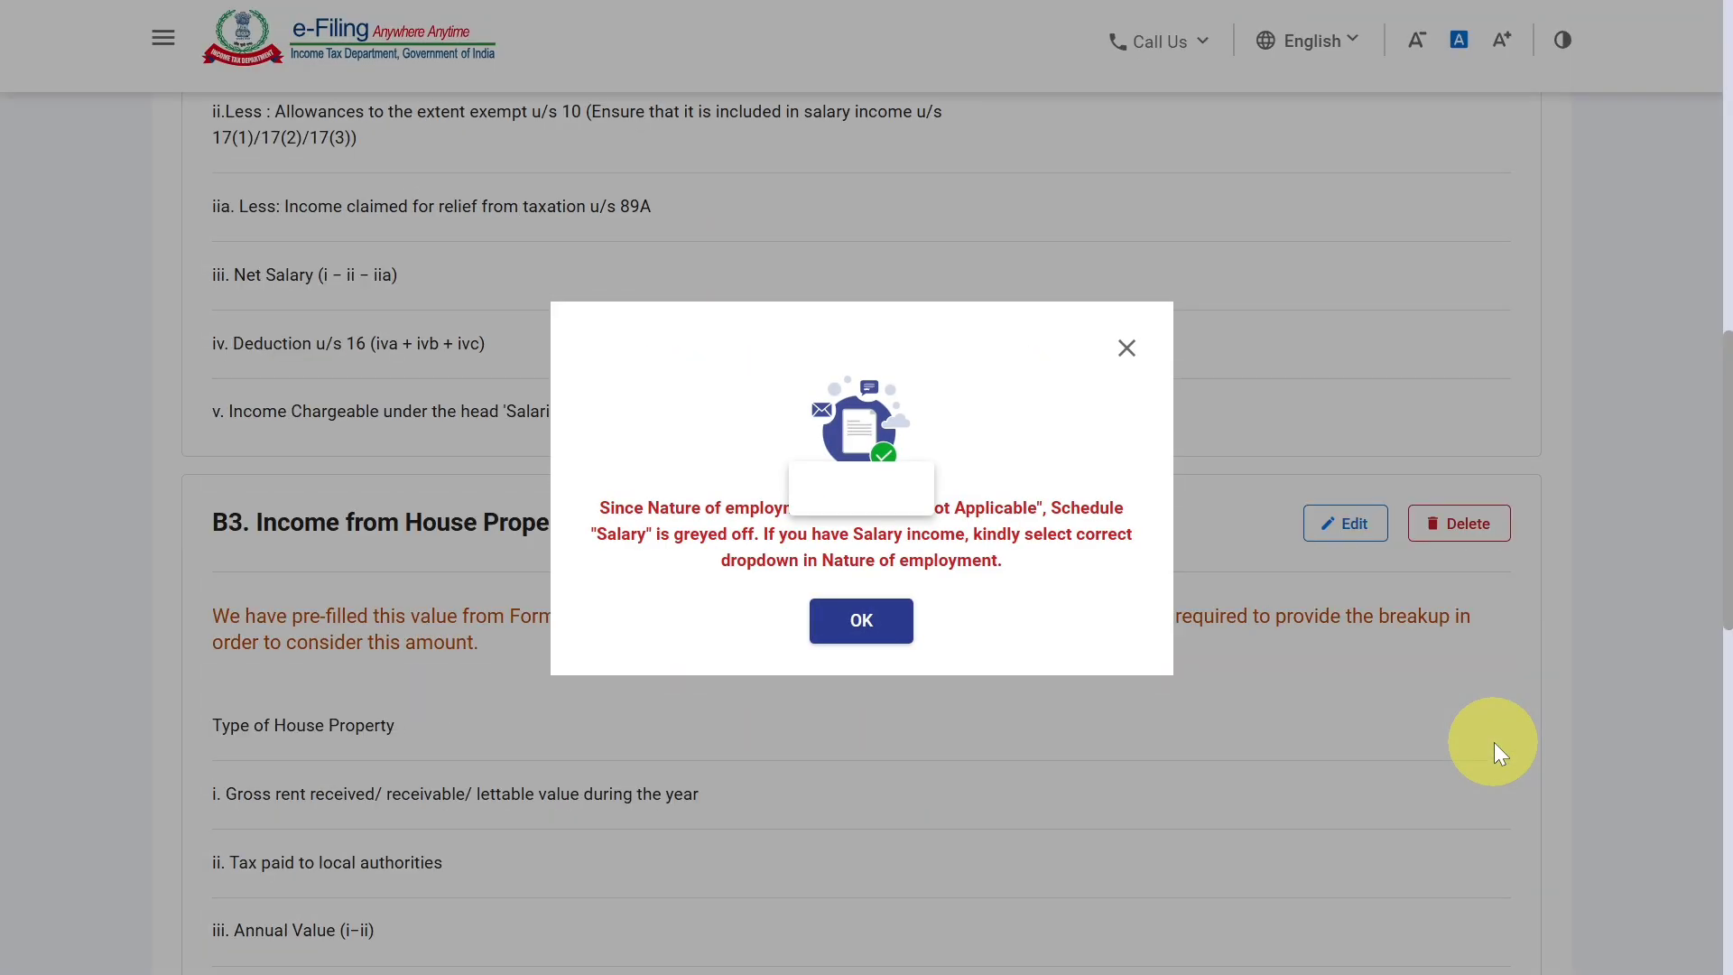
{"action": "left_click", "coordinate": [882, 625]}
Review the business, salary and house property schedules in Gross Total Income, and expand B4 Income from Other Sources to check its breakup.
{"action": "scroll", "coordinate": [1203, 619], "scroll_direction": "down", "scroll_amount": 20}
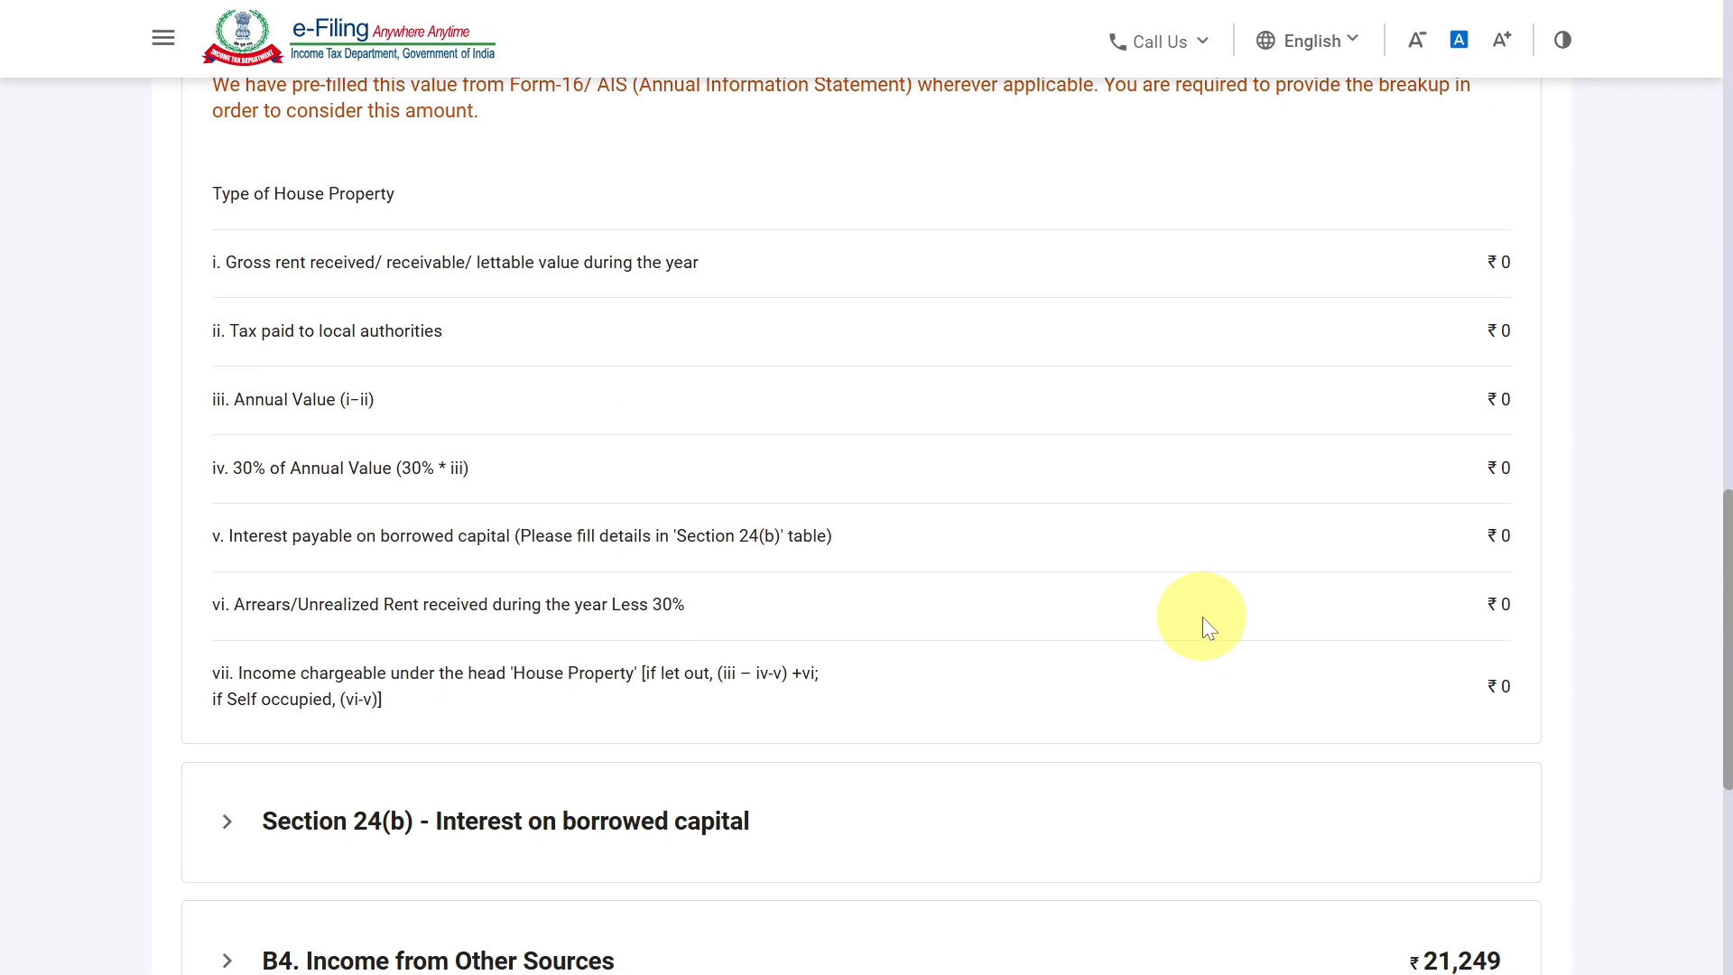
{"action": "scroll", "coordinate": [1203, 619], "scroll_direction": "up", "scroll_amount": 5}
{"action": "scroll", "coordinate": [1203, 618], "scroll_direction": "down", "scroll_amount": 5}
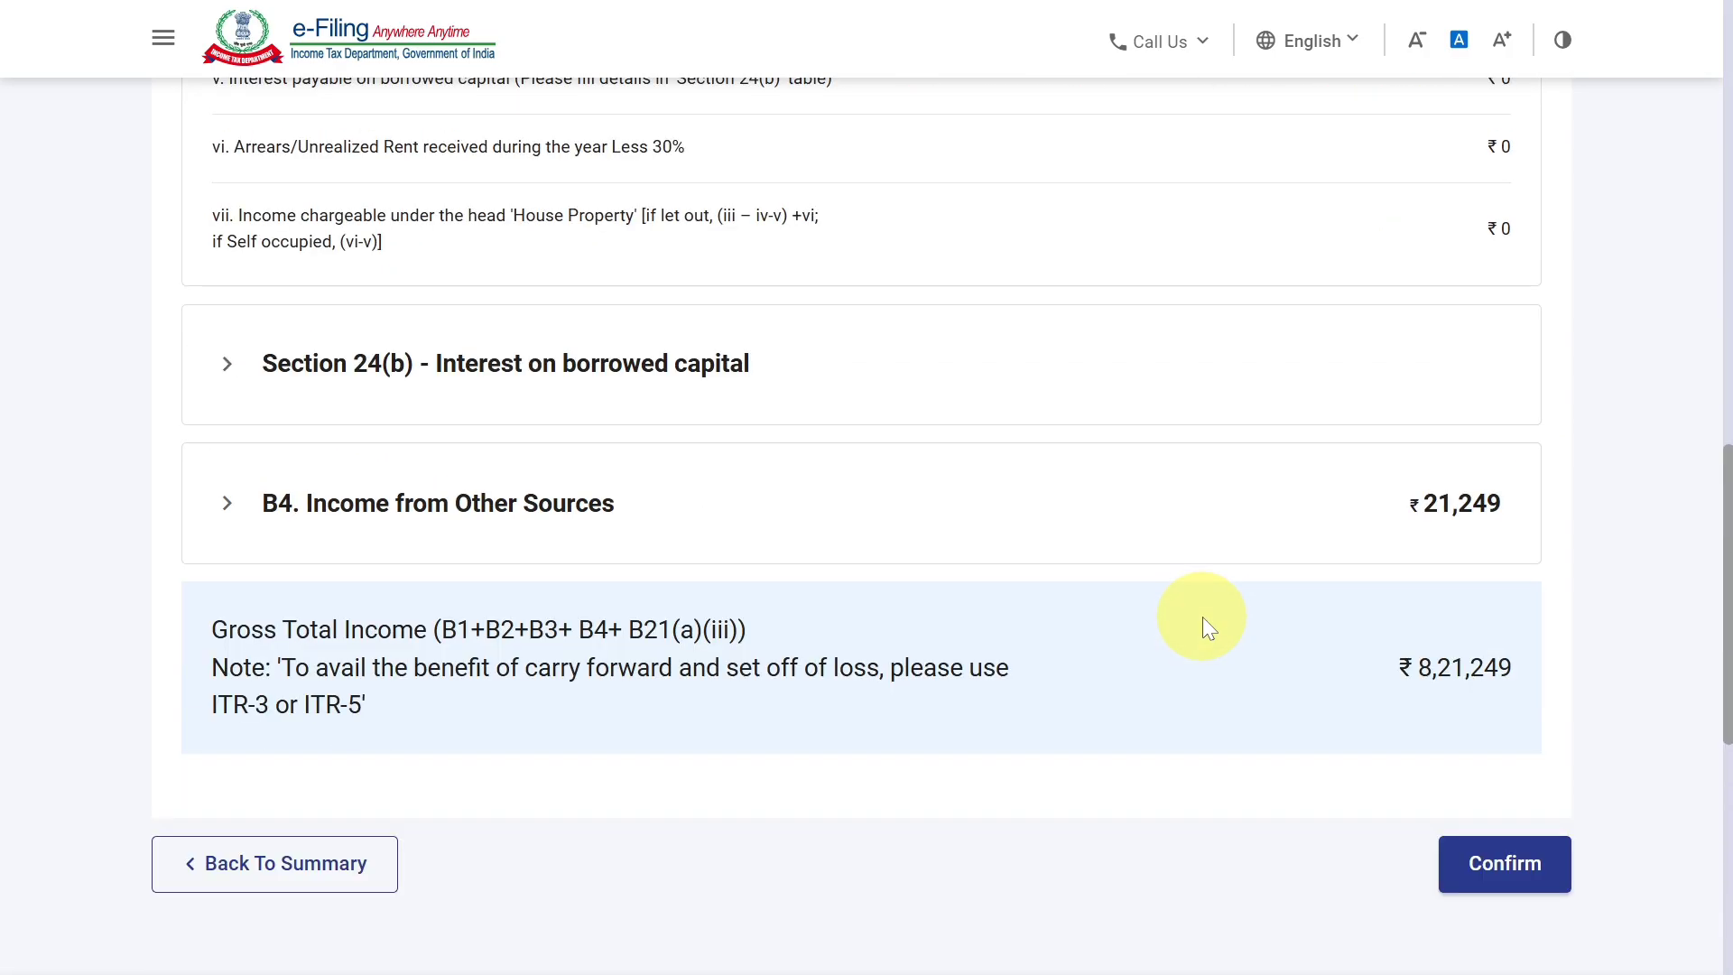
{"action": "scroll", "coordinate": [1203, 618], "scroll_direction": "up", "scroll_amount": 3}
{"action": "scroll", "coordinate": [1204, 615], "scroll_direction": "up", "scroll_amount": 10}
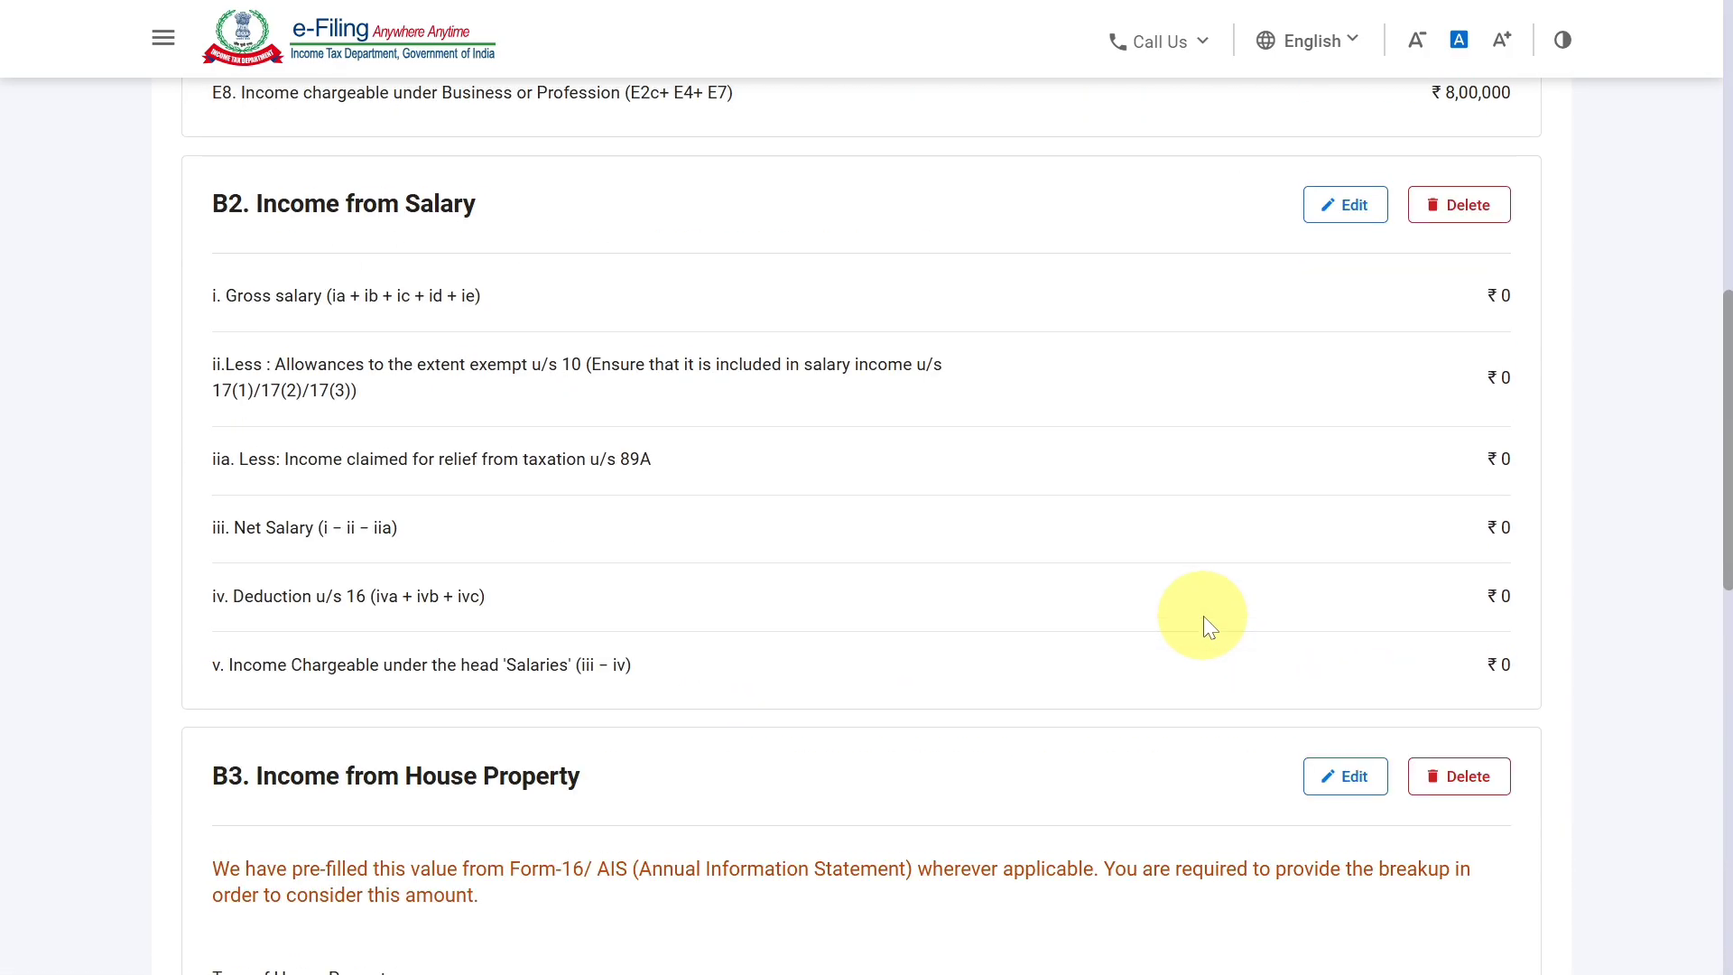
{"action": "scroll", "coordinate": [1204, 617], "scroll_direction": "up", "scroll_amount": 1}
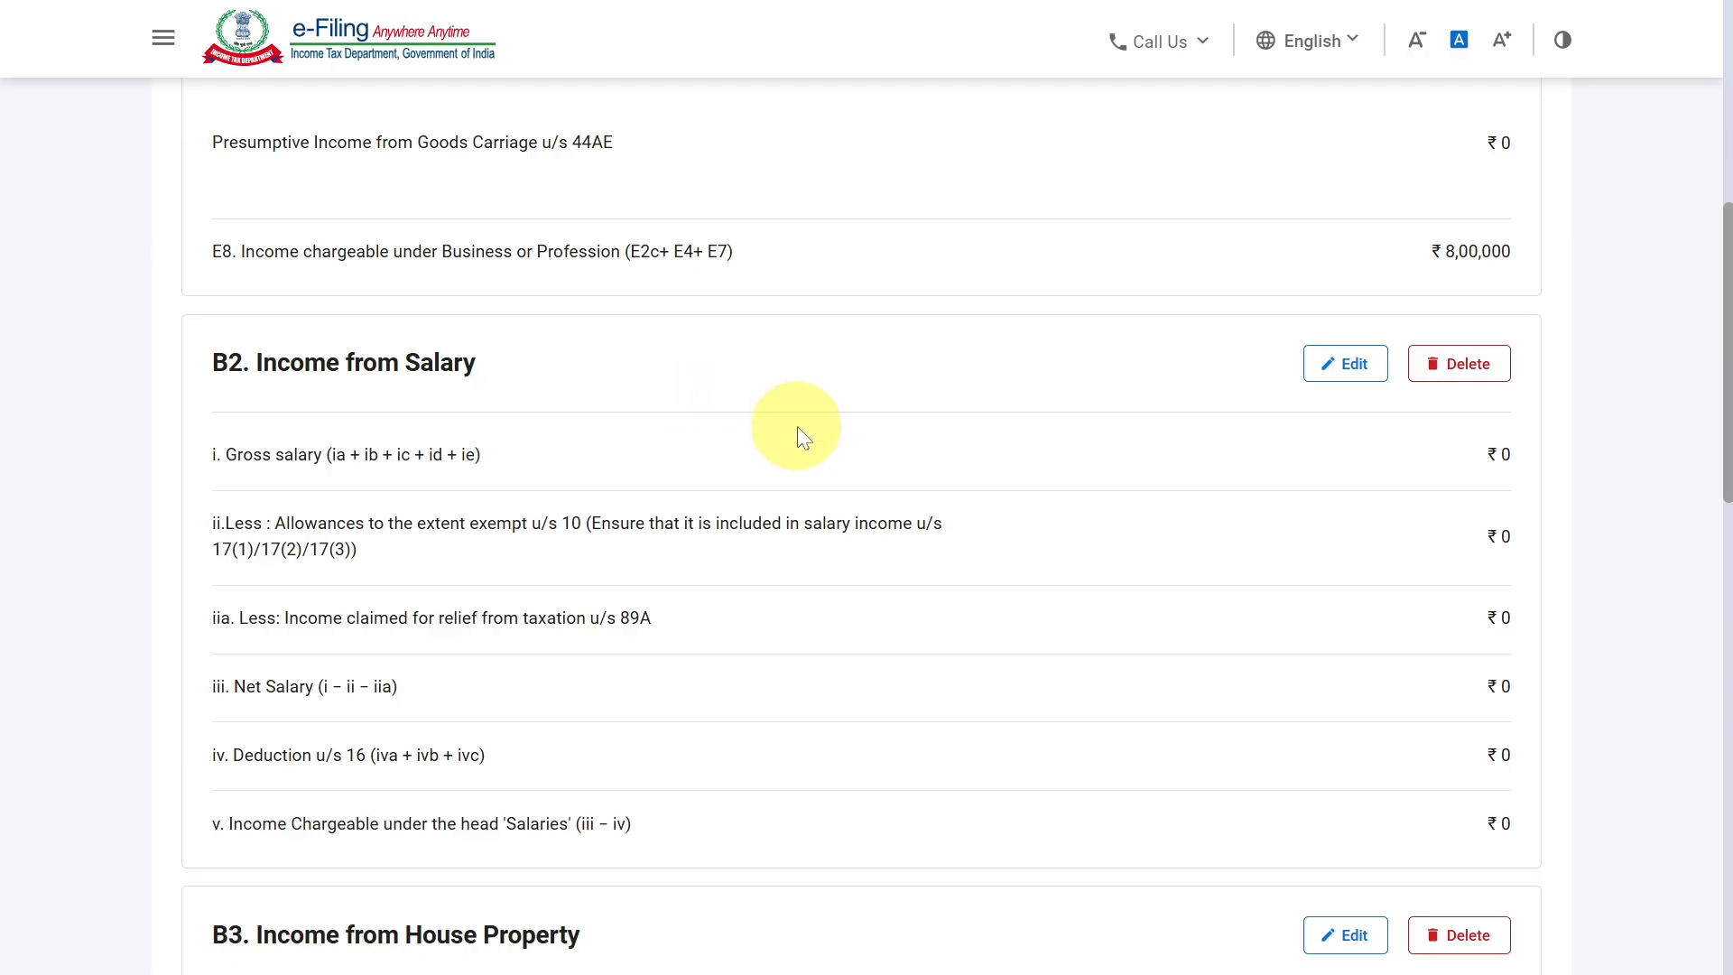
{"action": "scroll", "coordinate": [832, 442], "scroll_direction": "down", "scroll_amount": 5}
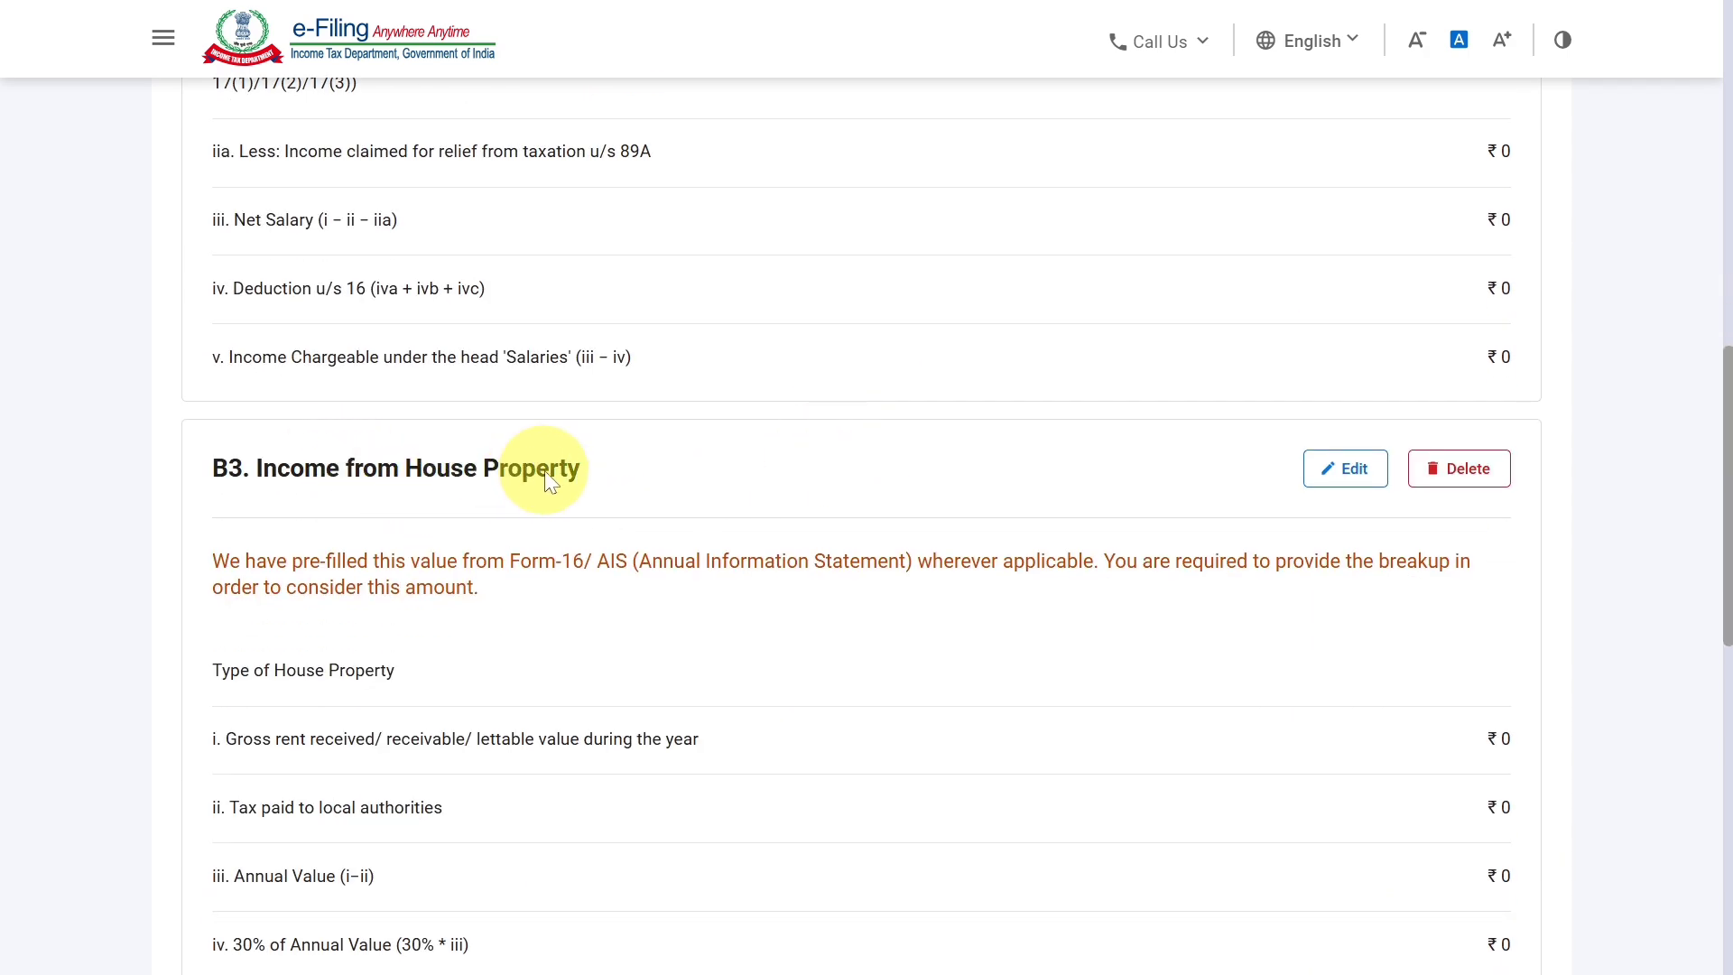
{"action": "scroll", "coordinate": [727, 538], "scroll_direction": "down", "scroll_amount": 8}
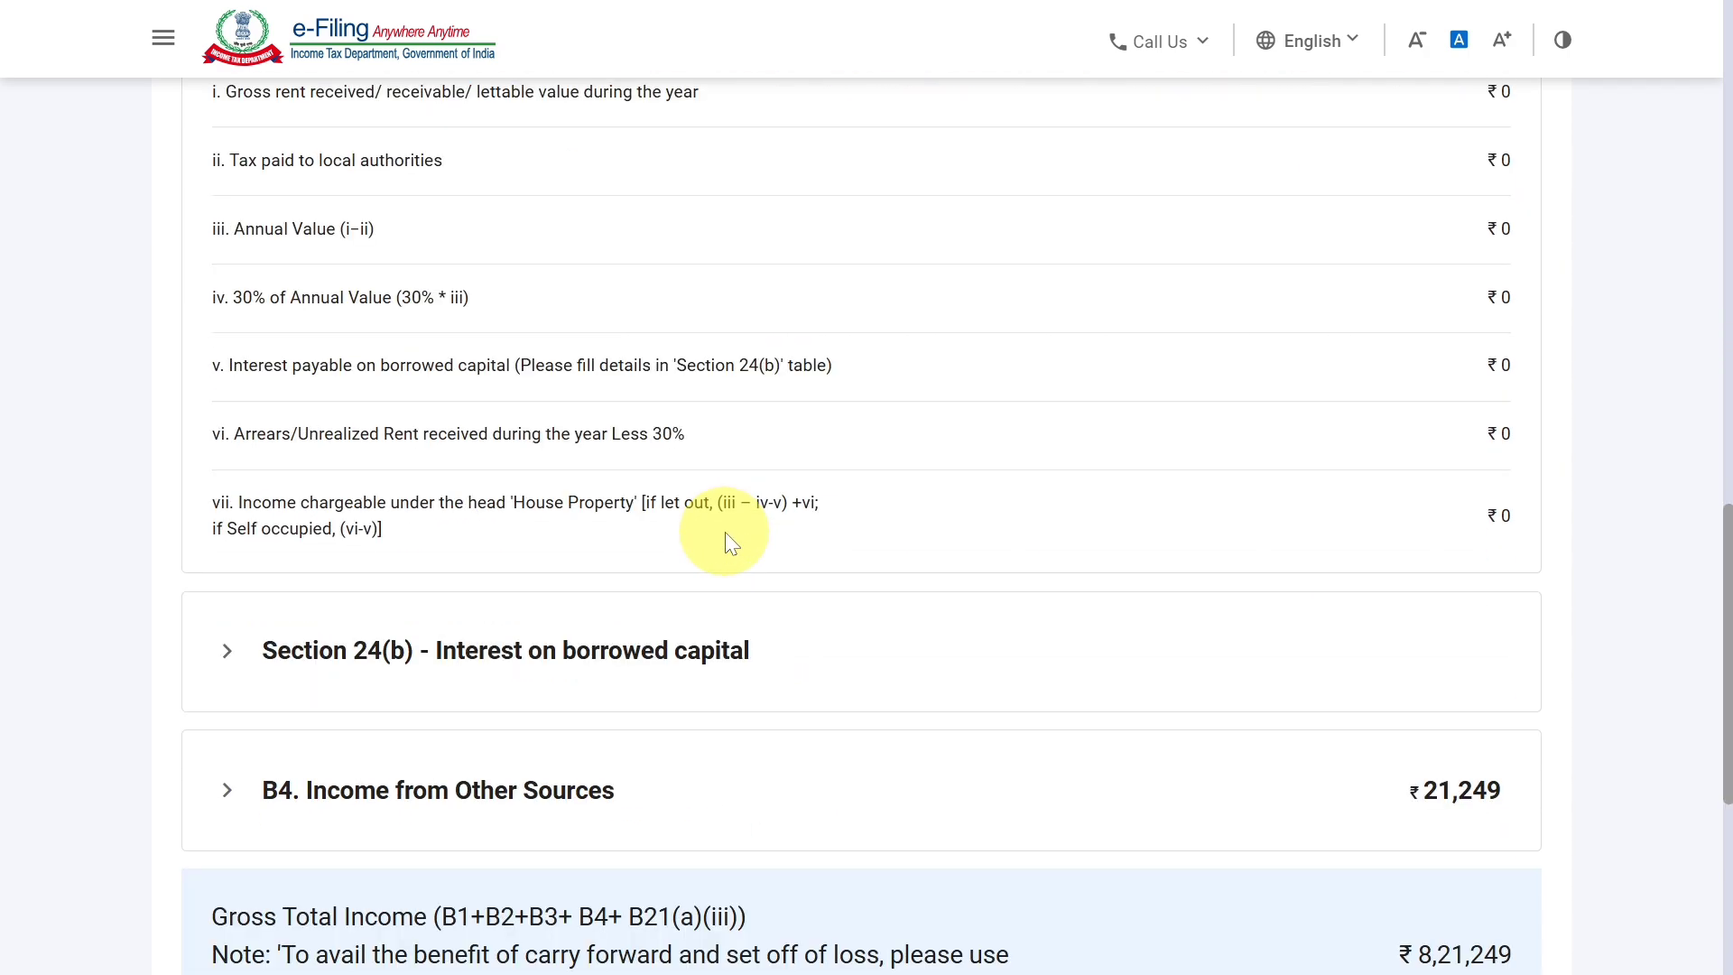
{"action": "left_click", "coordinate": [553, 675]}
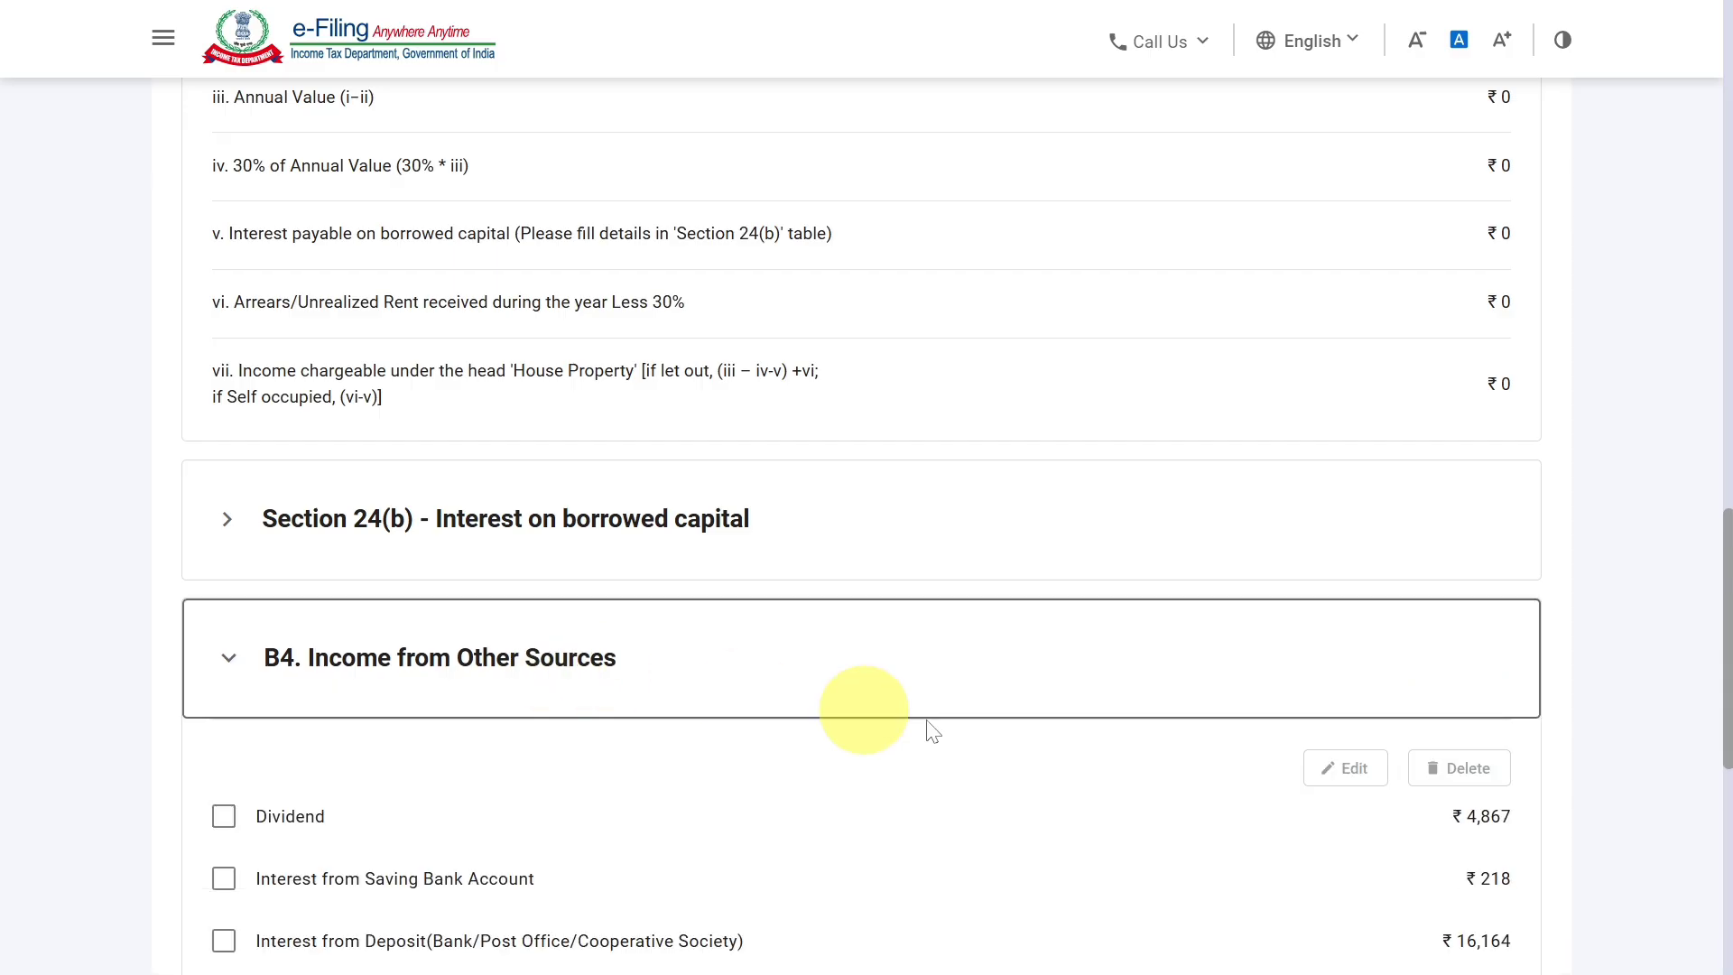
{"action": "scroll", "coordinate": [987, 727], "scroll_direction": "down", "scroll_amount": 3}
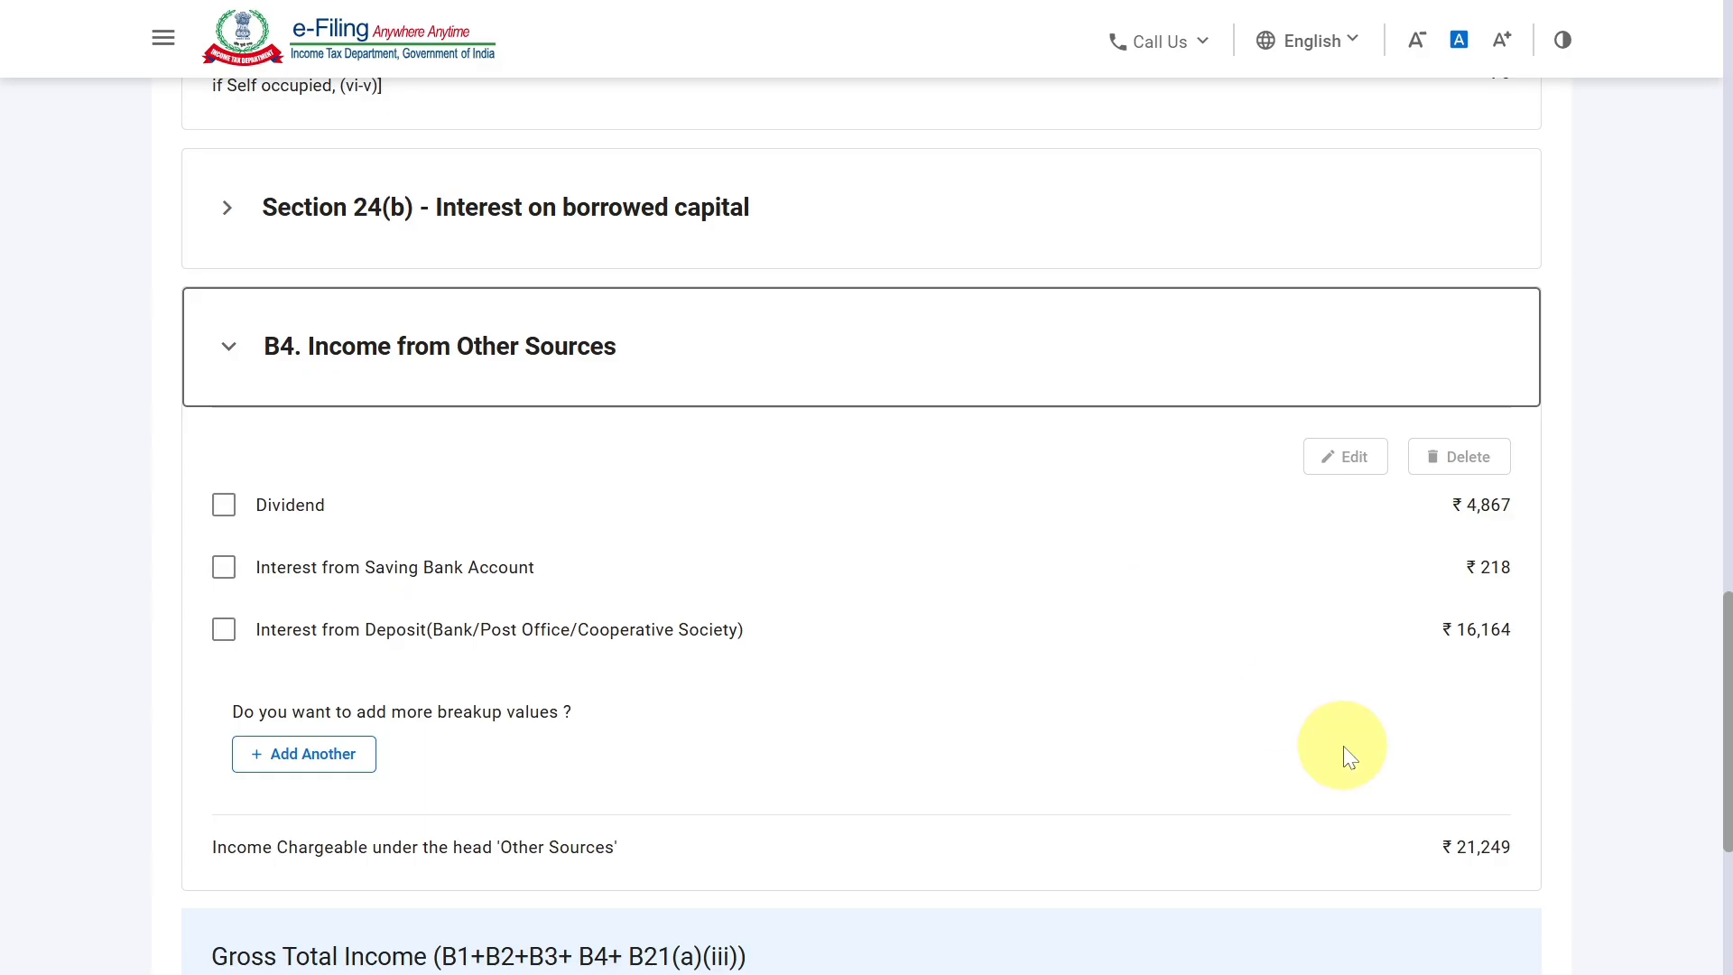
{"action": "scroll", "coordinate": [1346, 755], "scroll_direction": "down", "scroll_amount": 5}
Confirm the Gross Total Income section and open the Disclosure Exempt Income section from the return summary.
{"action": "left_click", "coordinate": [1500, 747]}
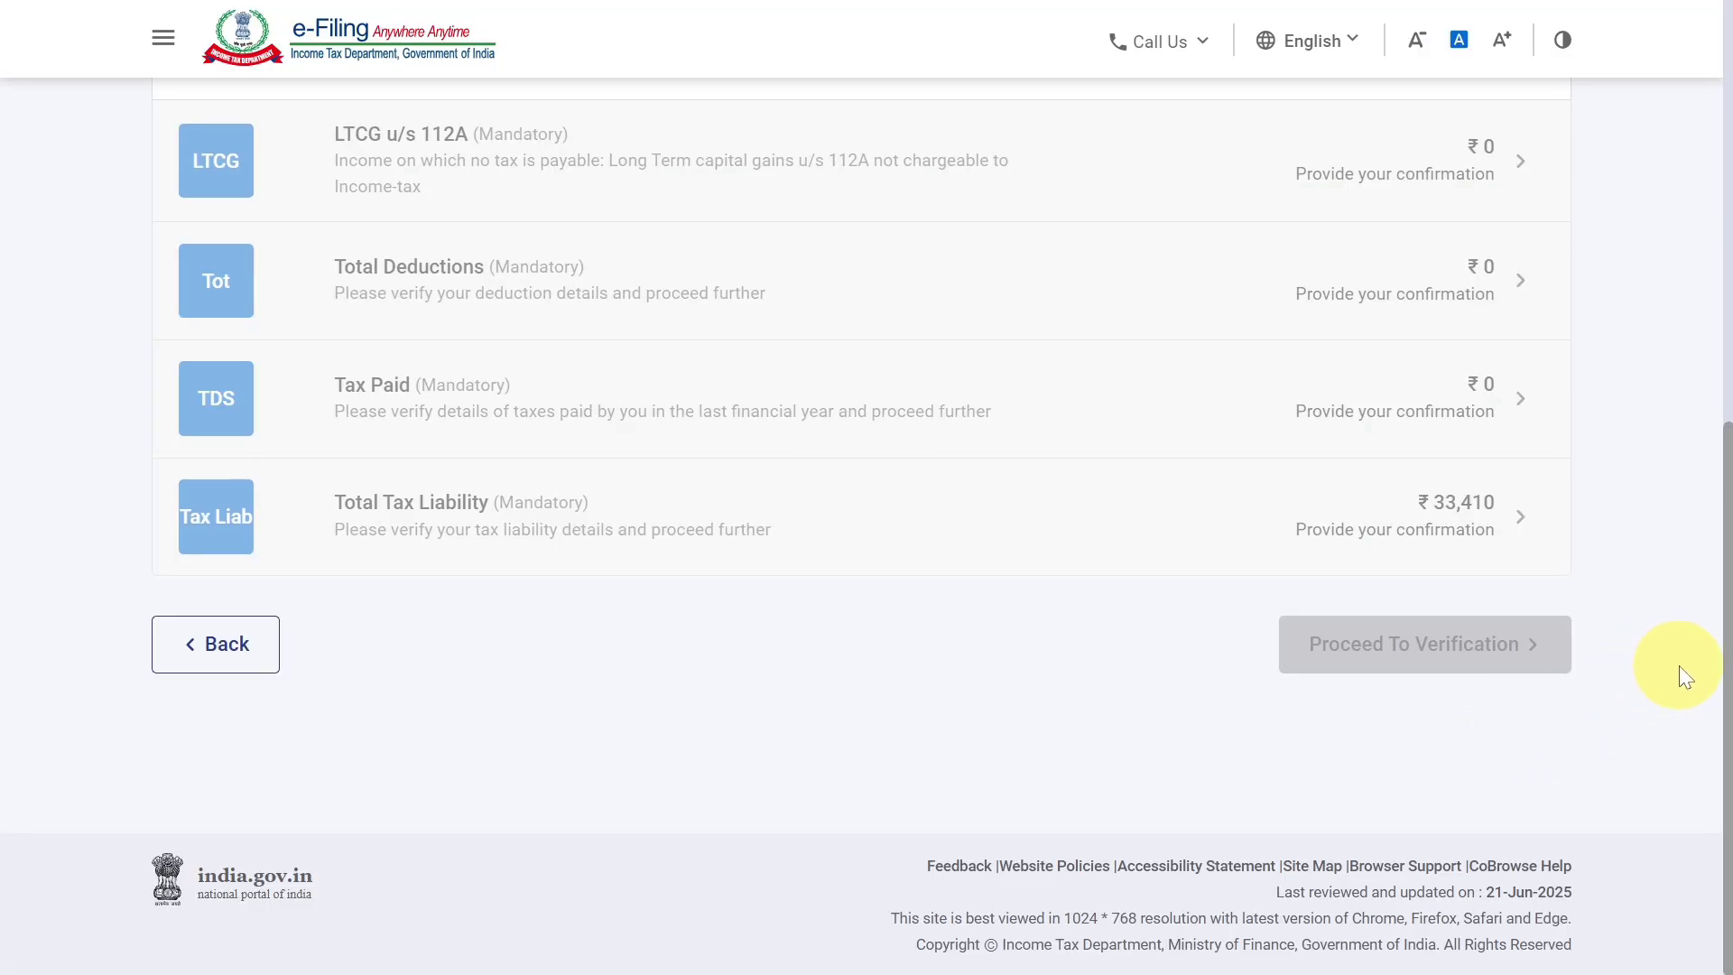
{"action": "left_click_drag", "start_coordinate": [1726, 643], "coordinate": [1727, 510]}
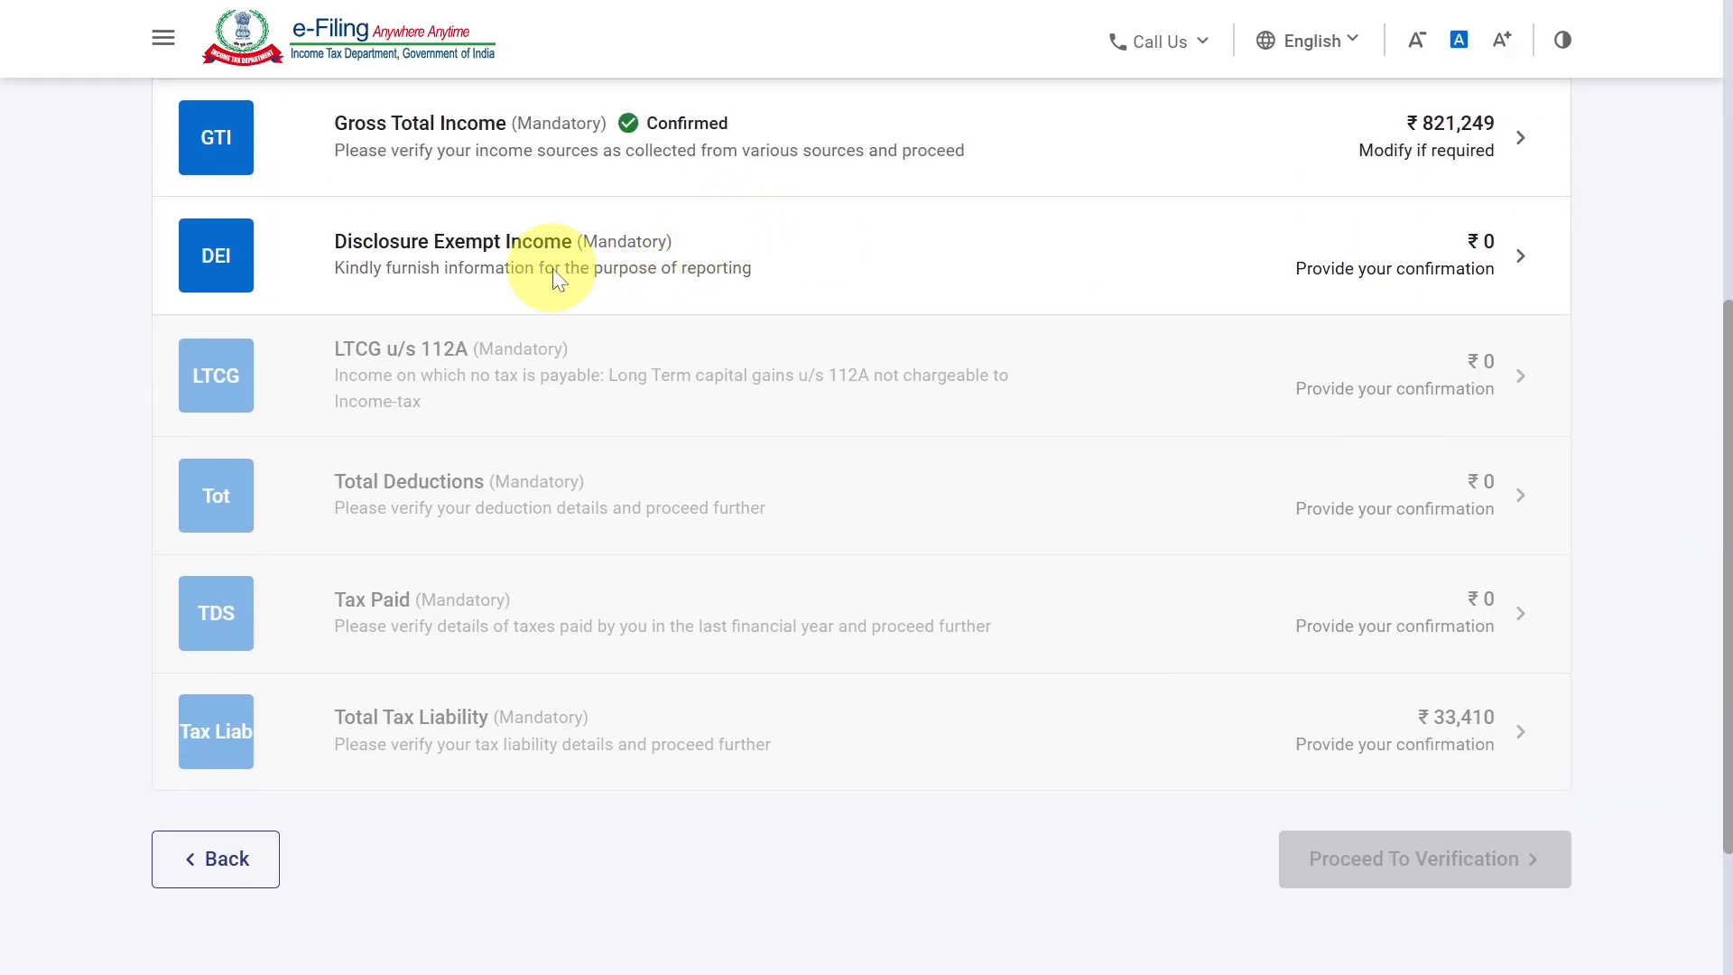
{"action": "left_click", "coordinate": [1142, 280]}
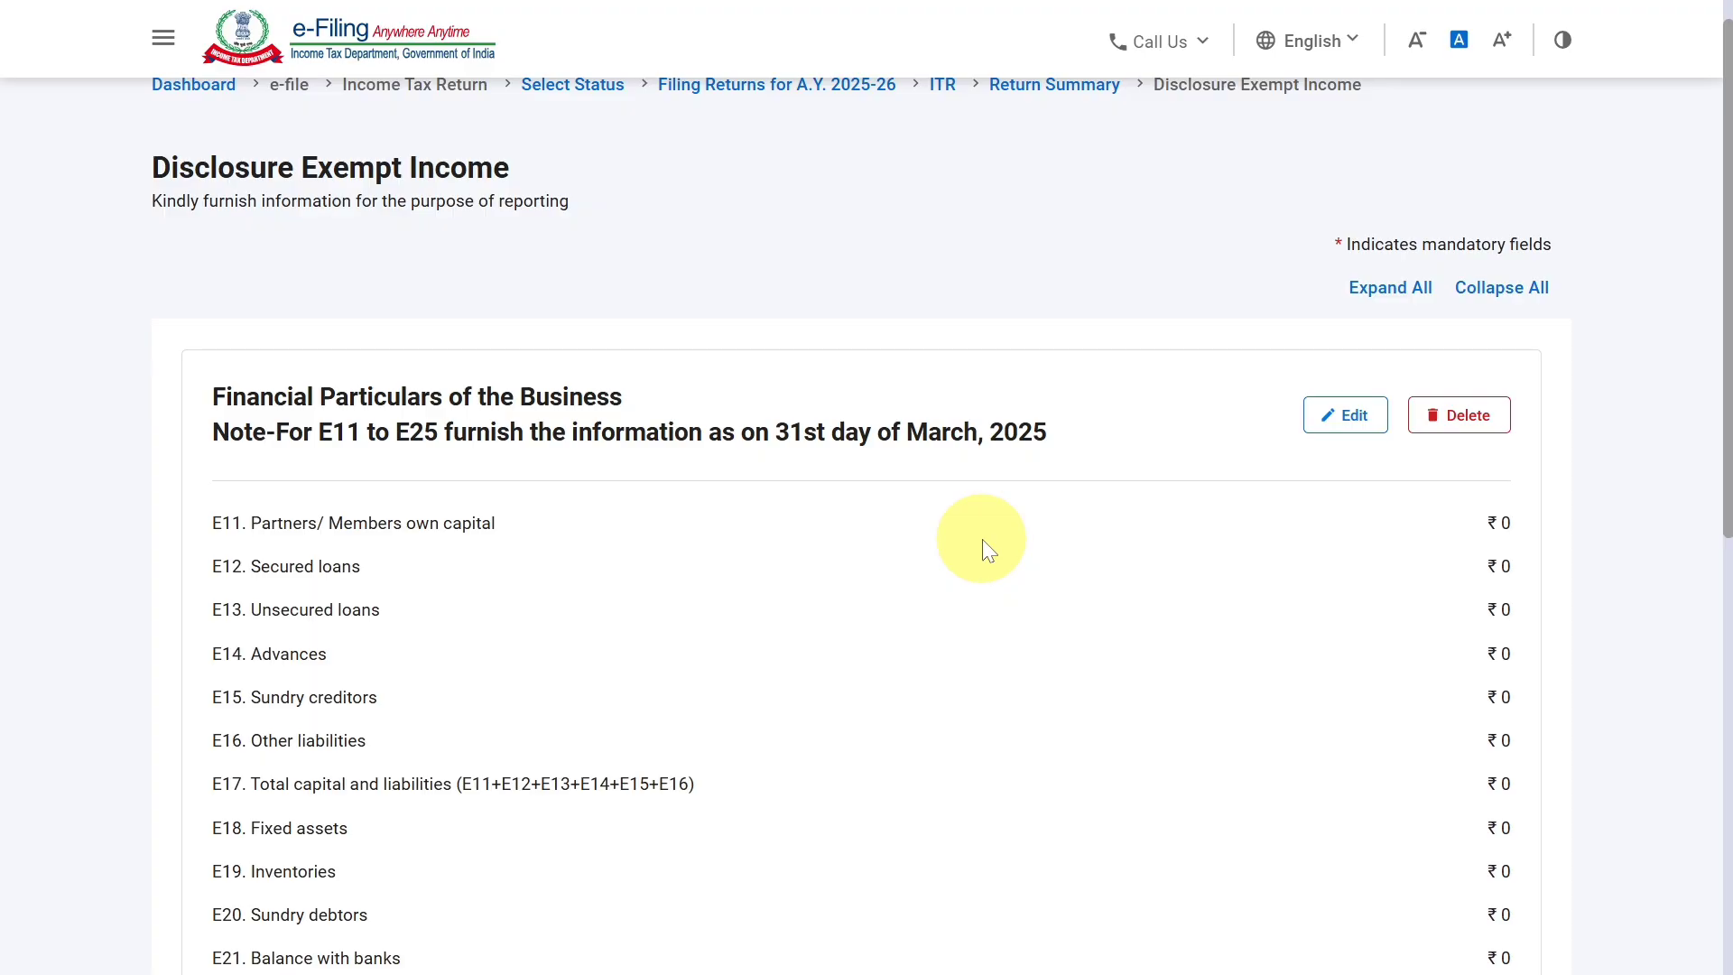
Open the Financial Particulars of the Business for editing and examine the capital and liabilities fields E11 to E17.
{"action": "left_click", "coordinate": [1335, 419]}
{"action": "scroll", "coordinate": [1336, 419], "scroll_direction": "down", "scroll_amount": 3}
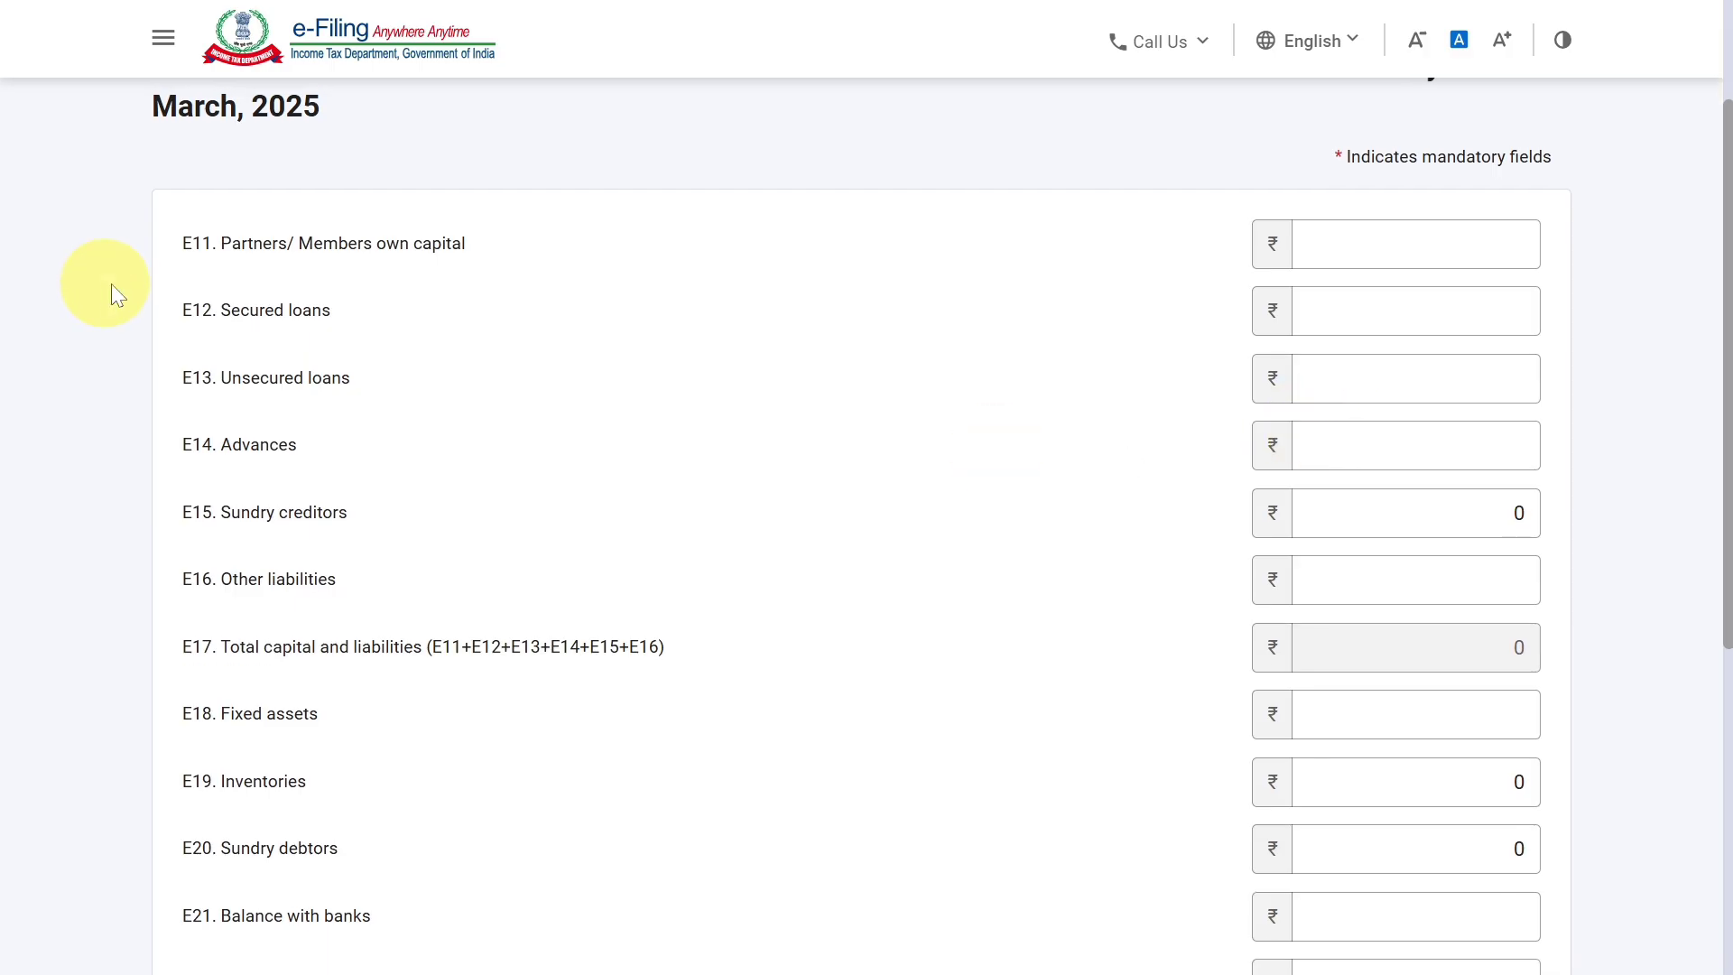
{"action": "left_click", "coordinate": [245, 318]}
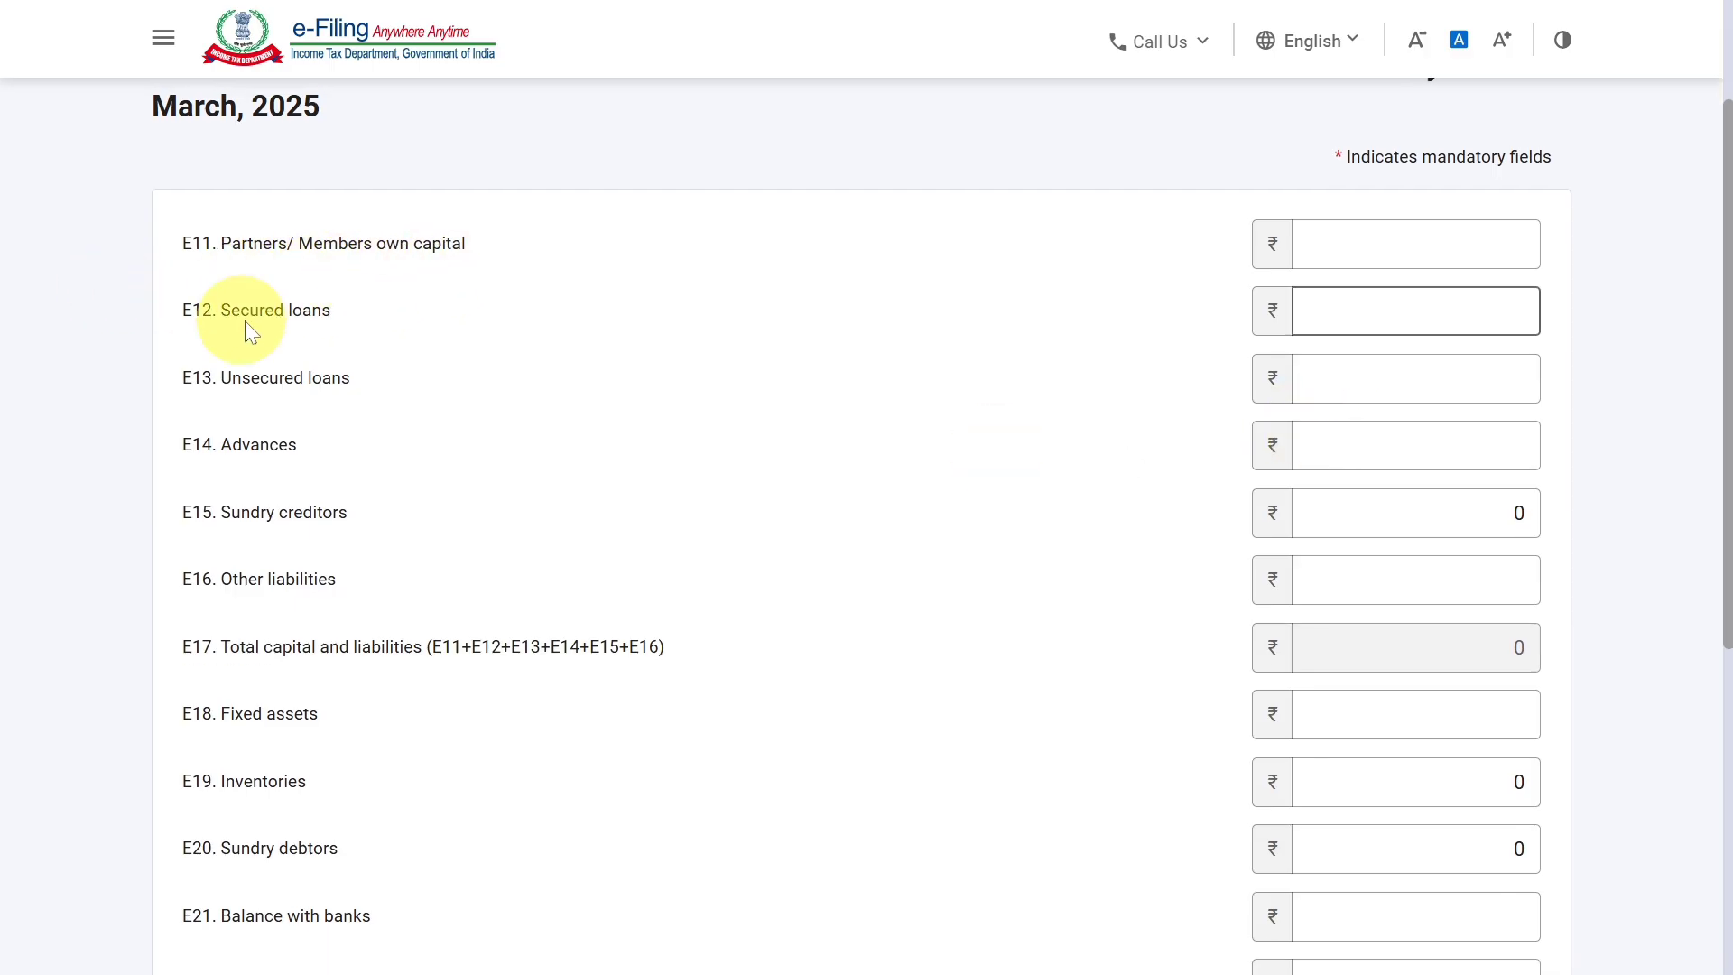
{"action": "left_click", "coordinate": [251, 375]}
{"action": "left_click", "coordinate": [236, 435]}
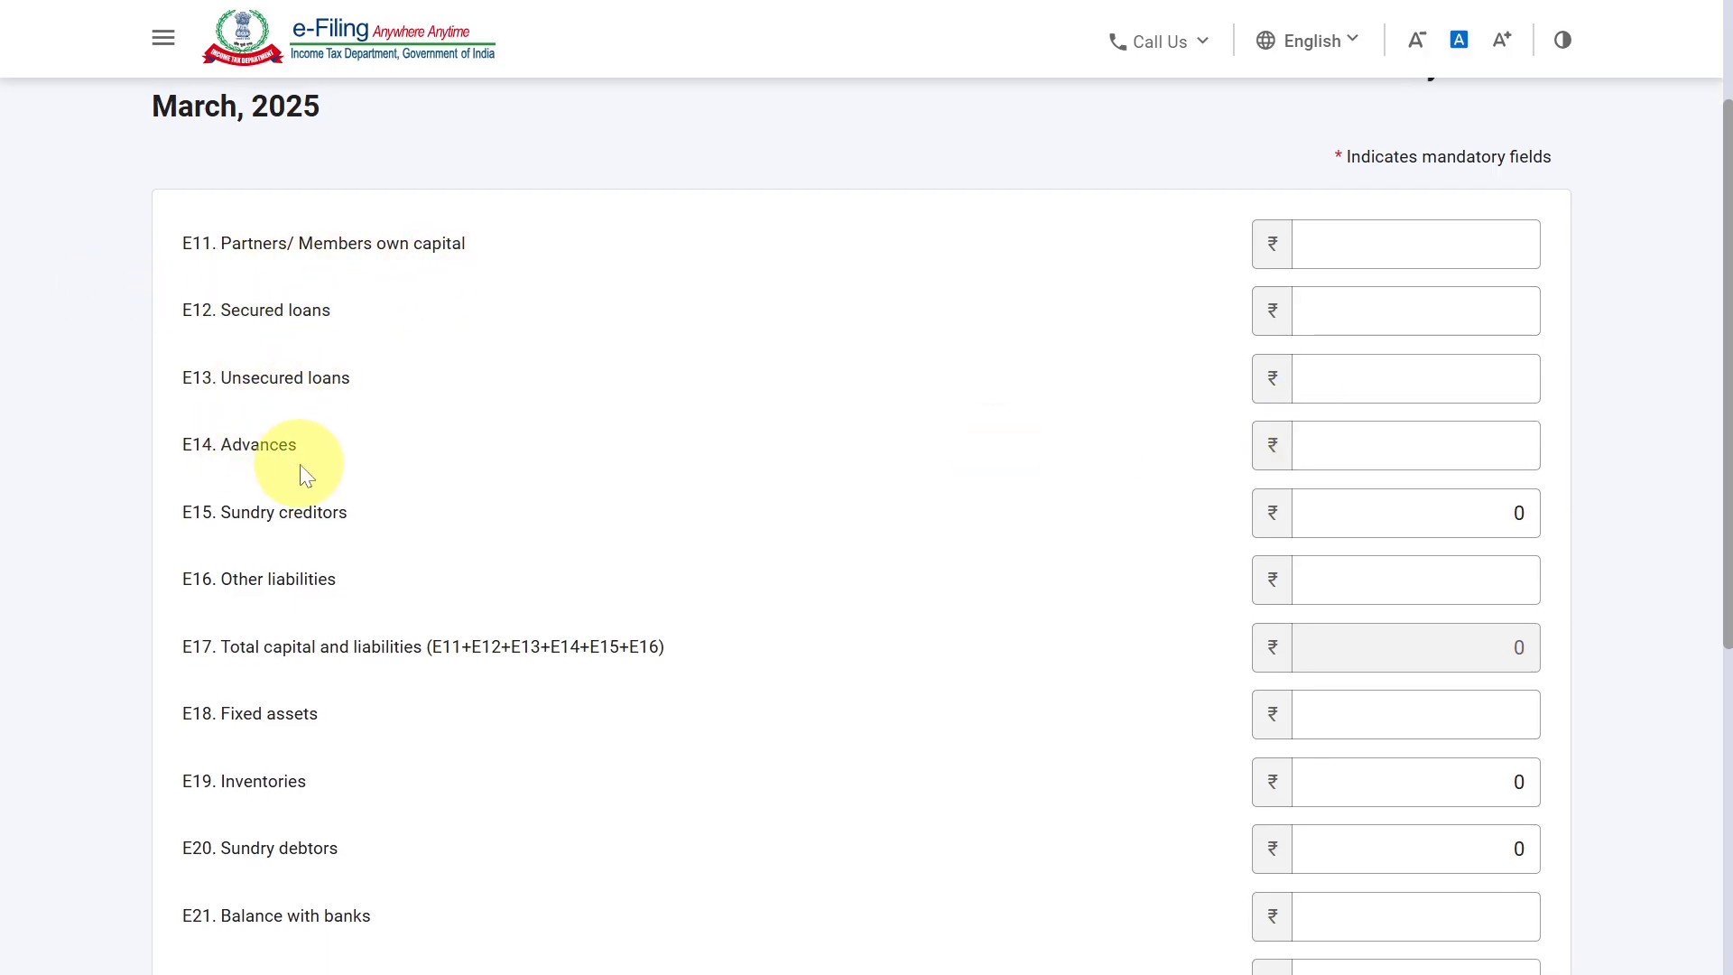
{"action": "left_click", "coordinate": [262, 517]}
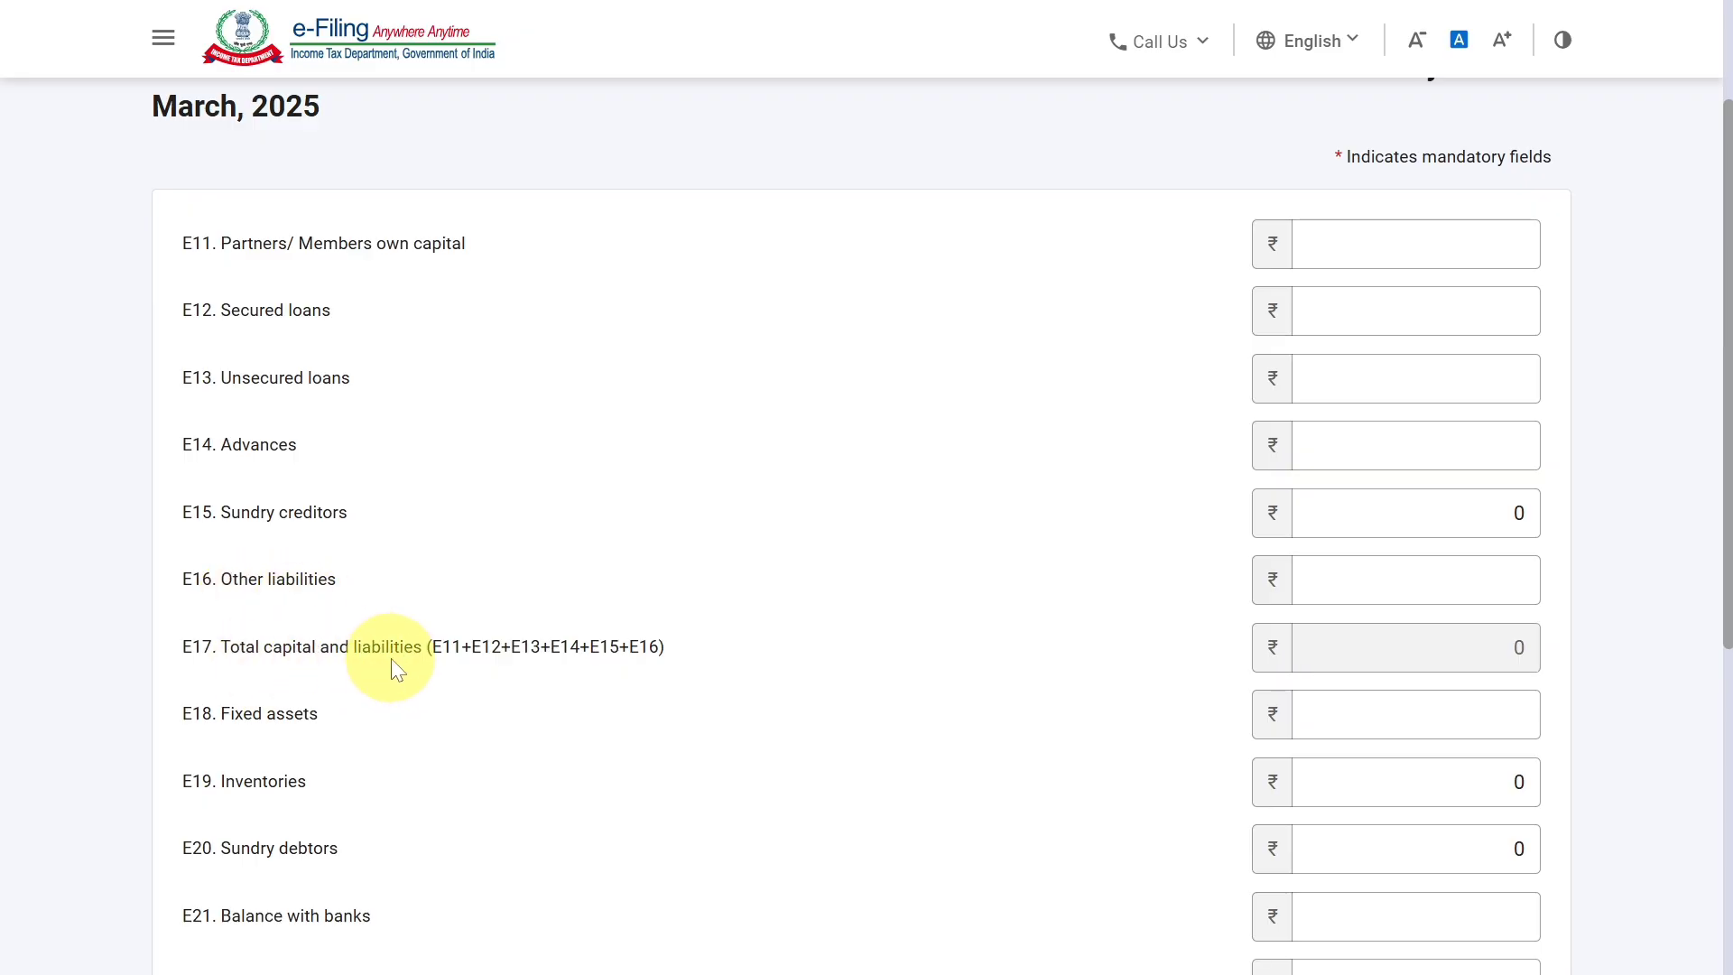
Check the asset fields E18 to E25 of the financial particulars and confirm the Disclosure Exempt Income section.
{"action": "scroll", "coordinate": [1134, 707], "scroll_direction": "down", "scroll_amount": 3}
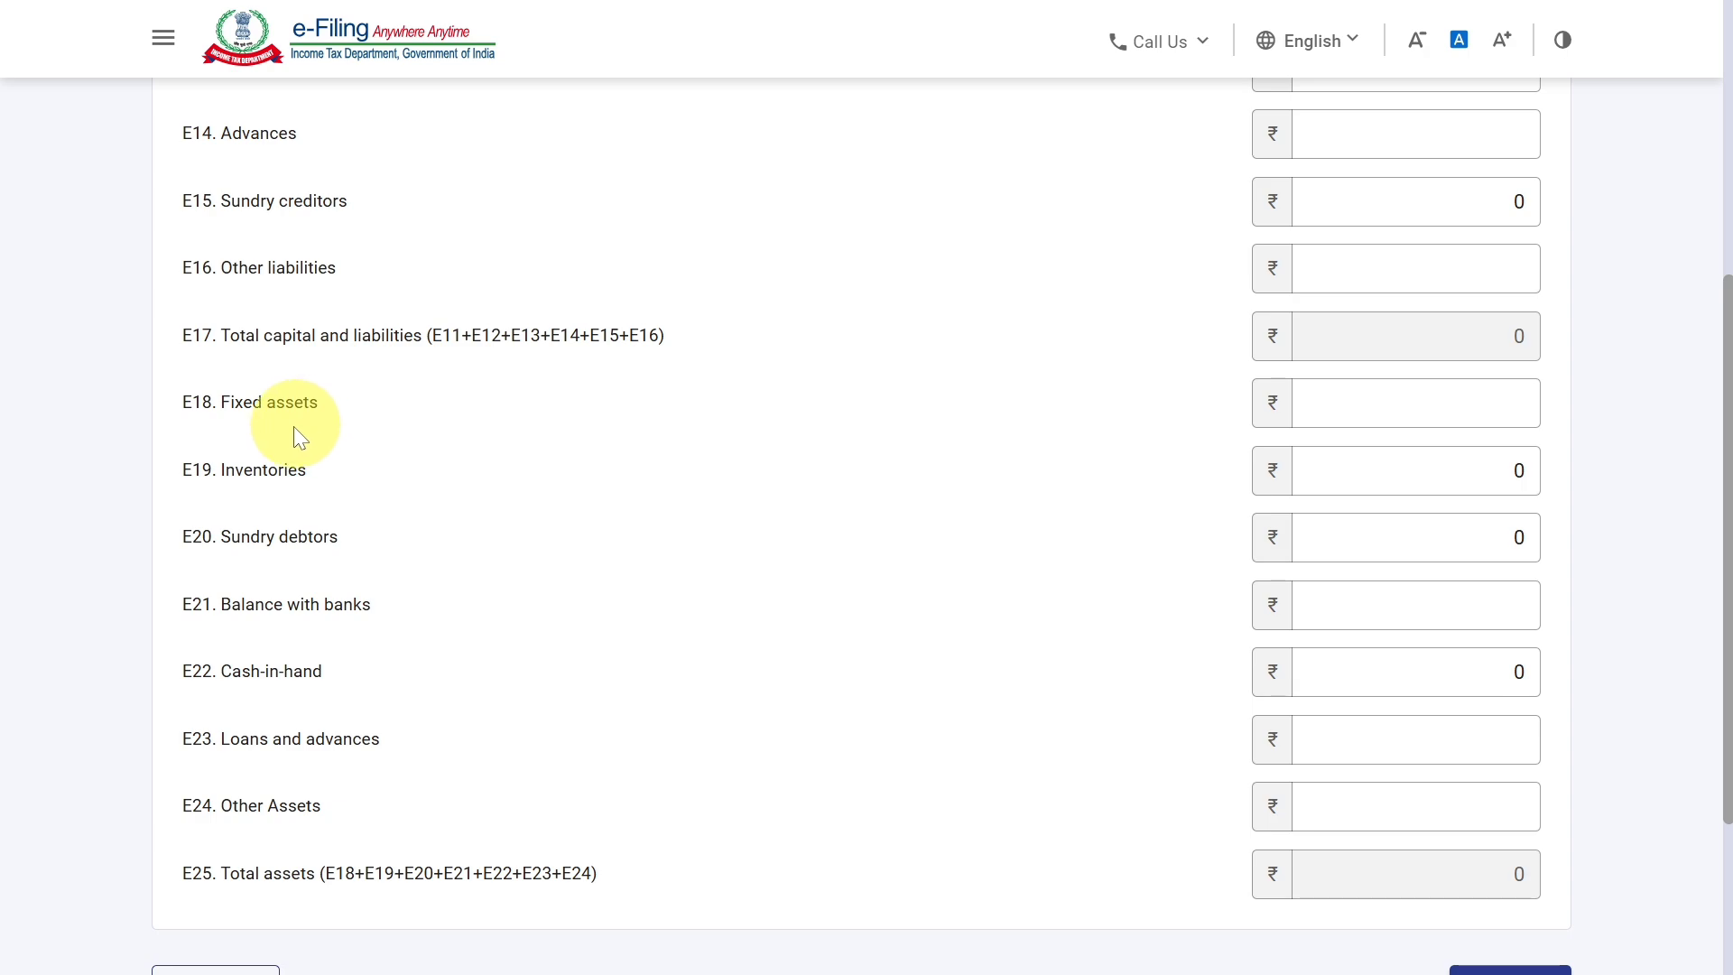
{"action": "left_click", "coordinate": [283, 473]}
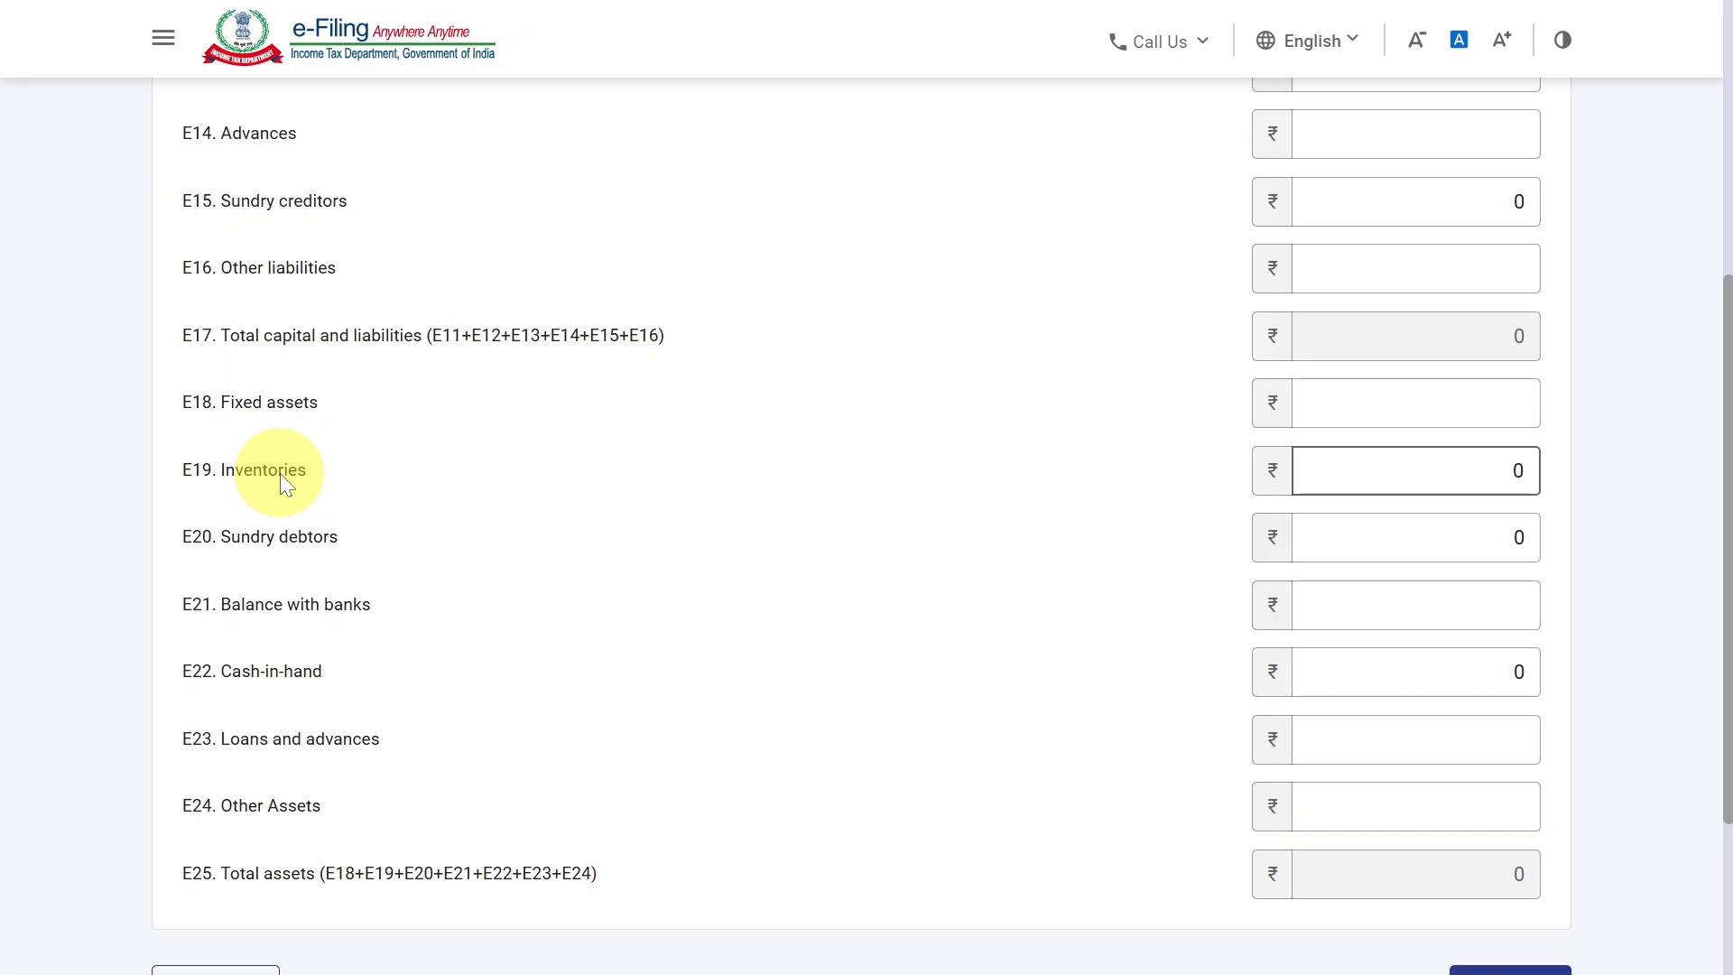
{"action": "left_click", "coordinate": [301, 550]}
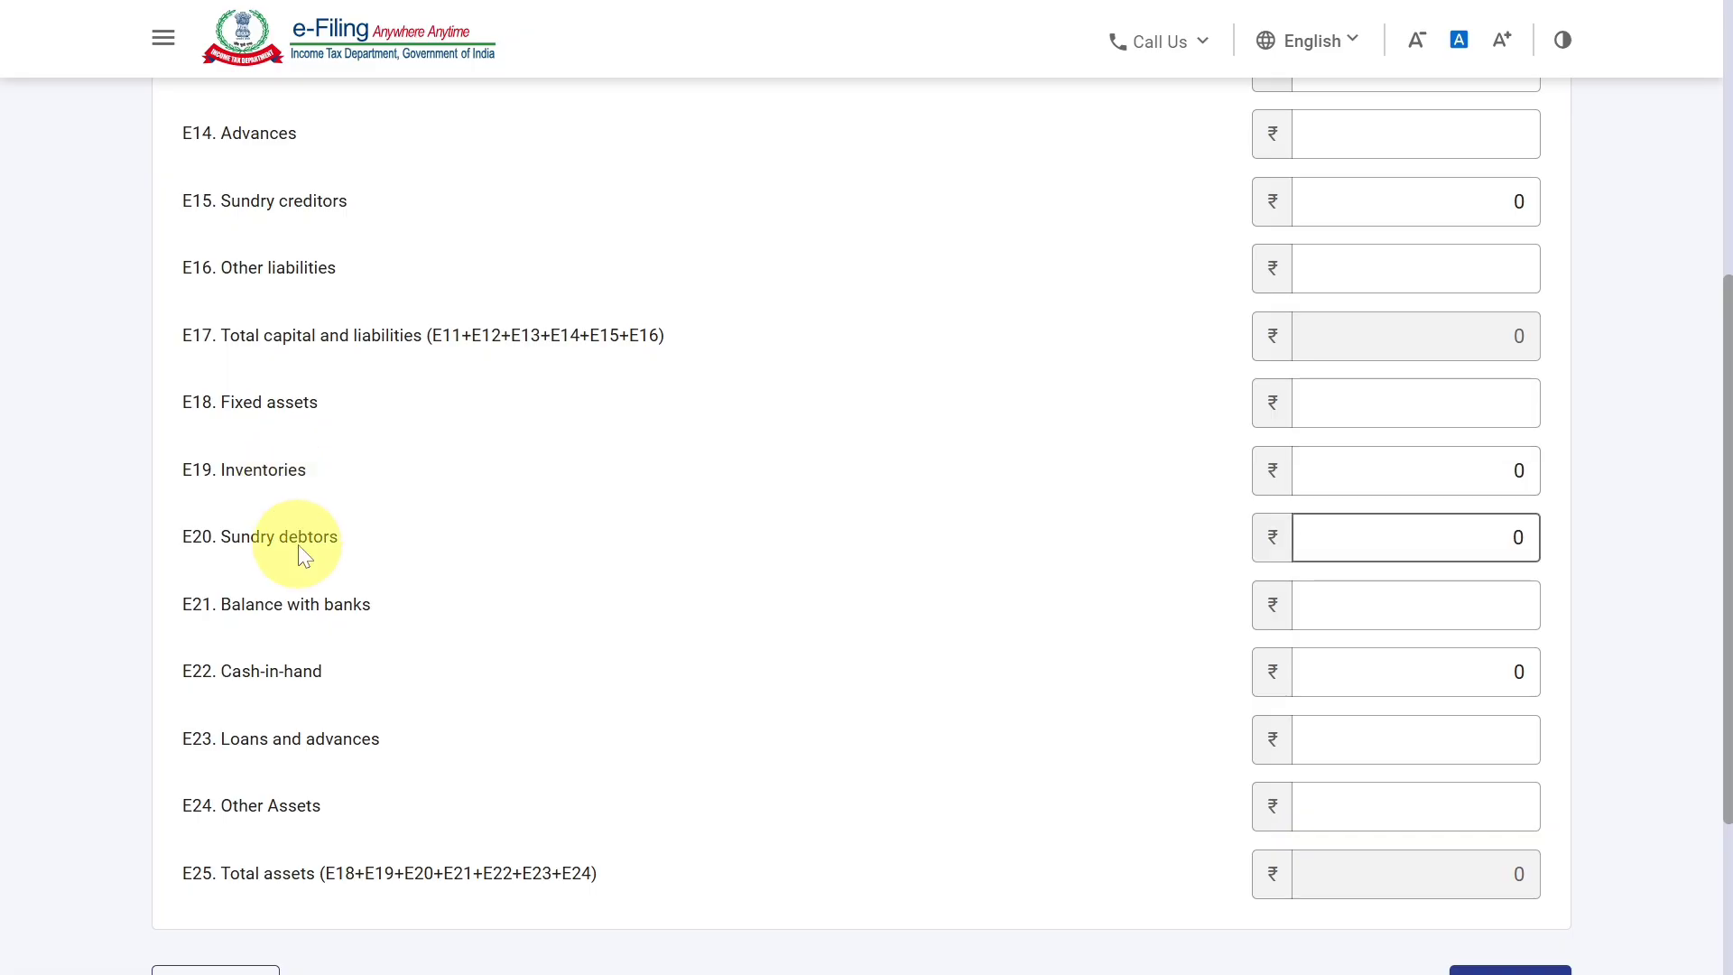
{"action": "left_click", "coordinate": [270, 605]}
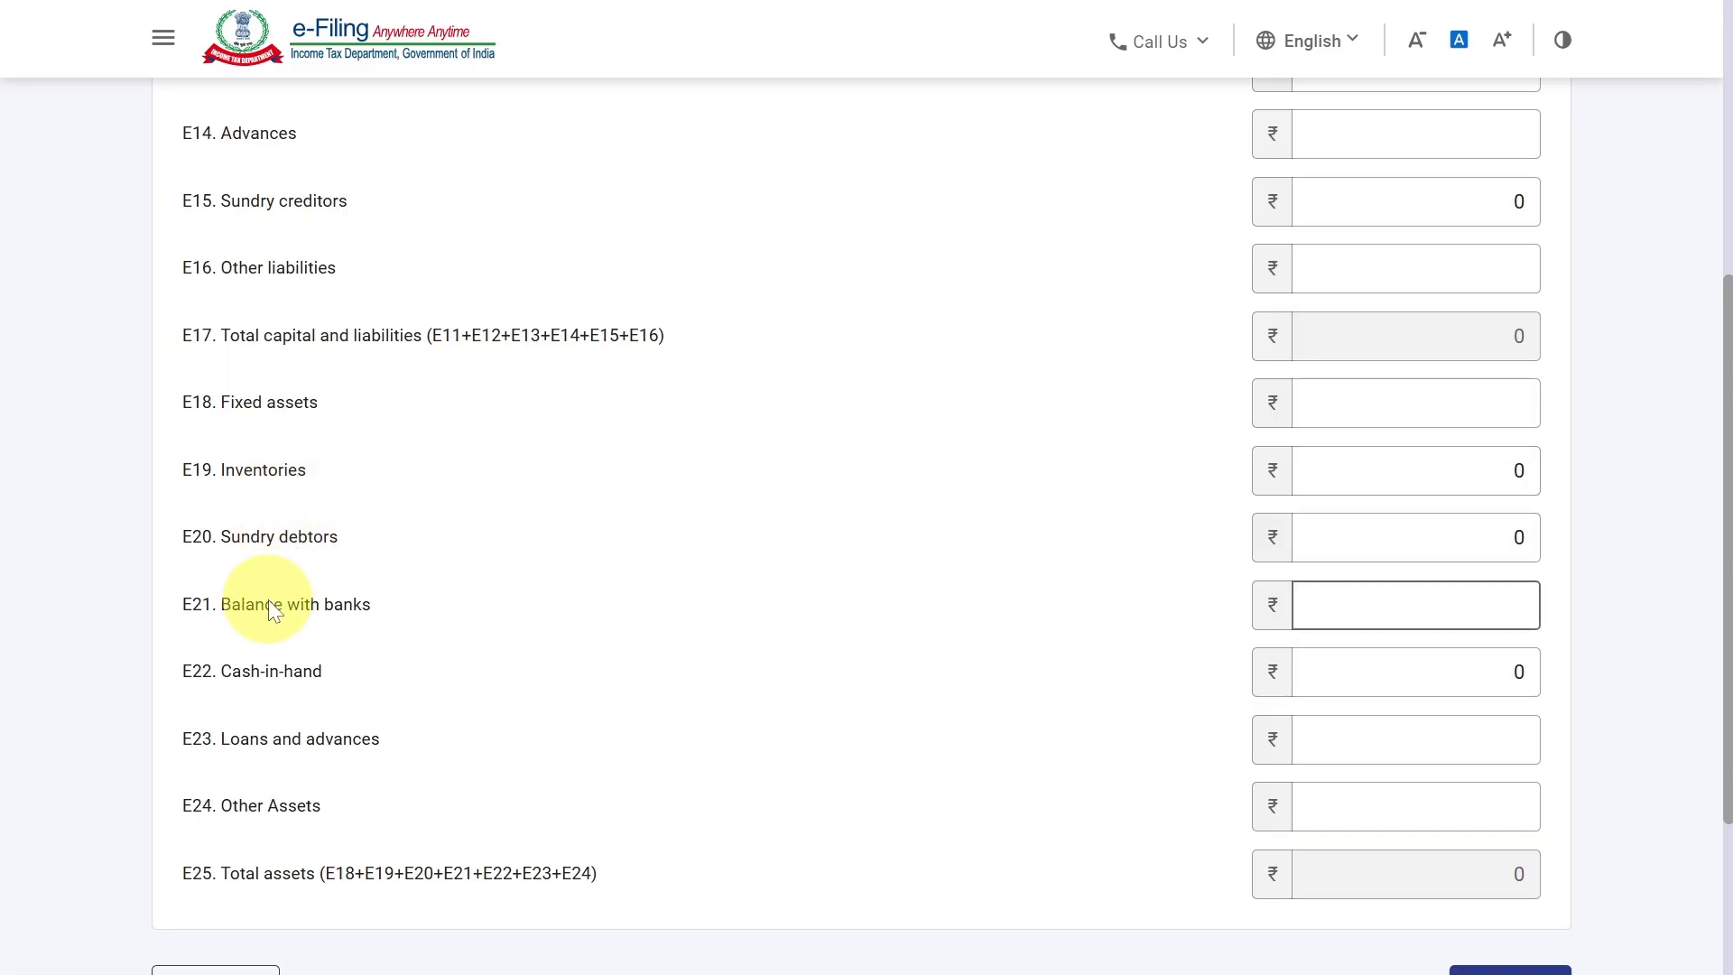
{"action": "left_click", "coordinate": [377, 617]}
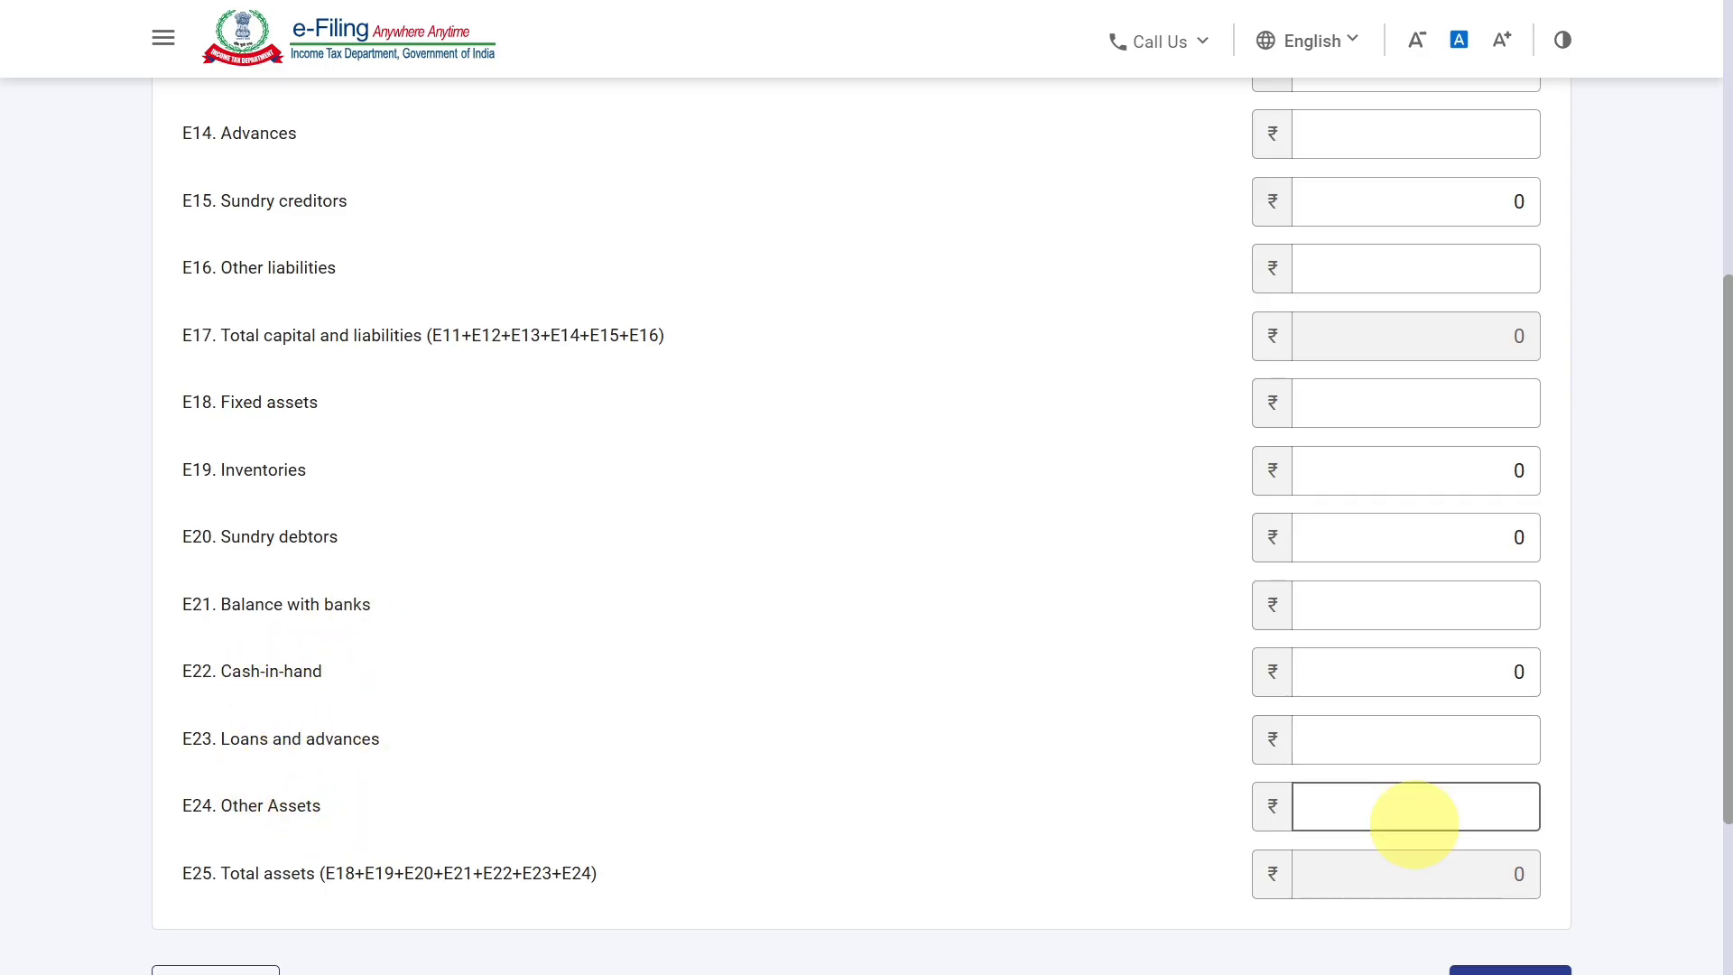
{"action": "scroll", "coordinate": [1411, 819], "scroll_direction": "up", "scroll_amount": 2}
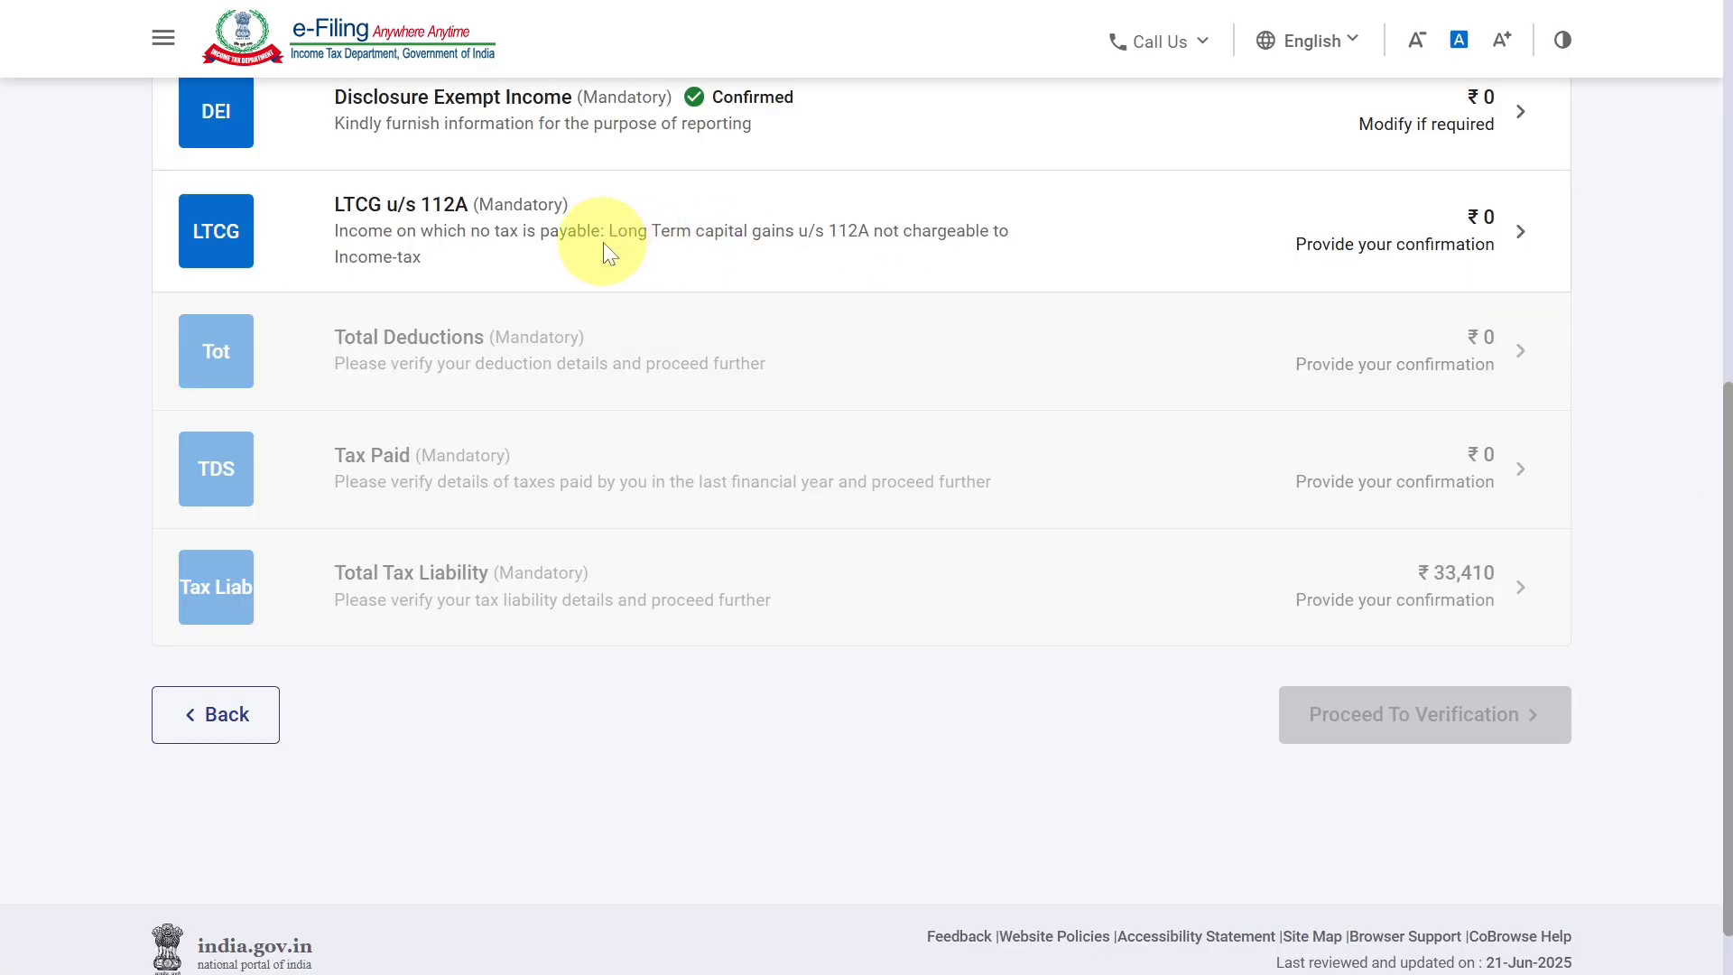
Confirm the LTCG u/s 112A section with its amounts left blank, and confirm the Total Deductions section without adding deductions.
{"action": "left_click", "coordinate": [1197, 246]}
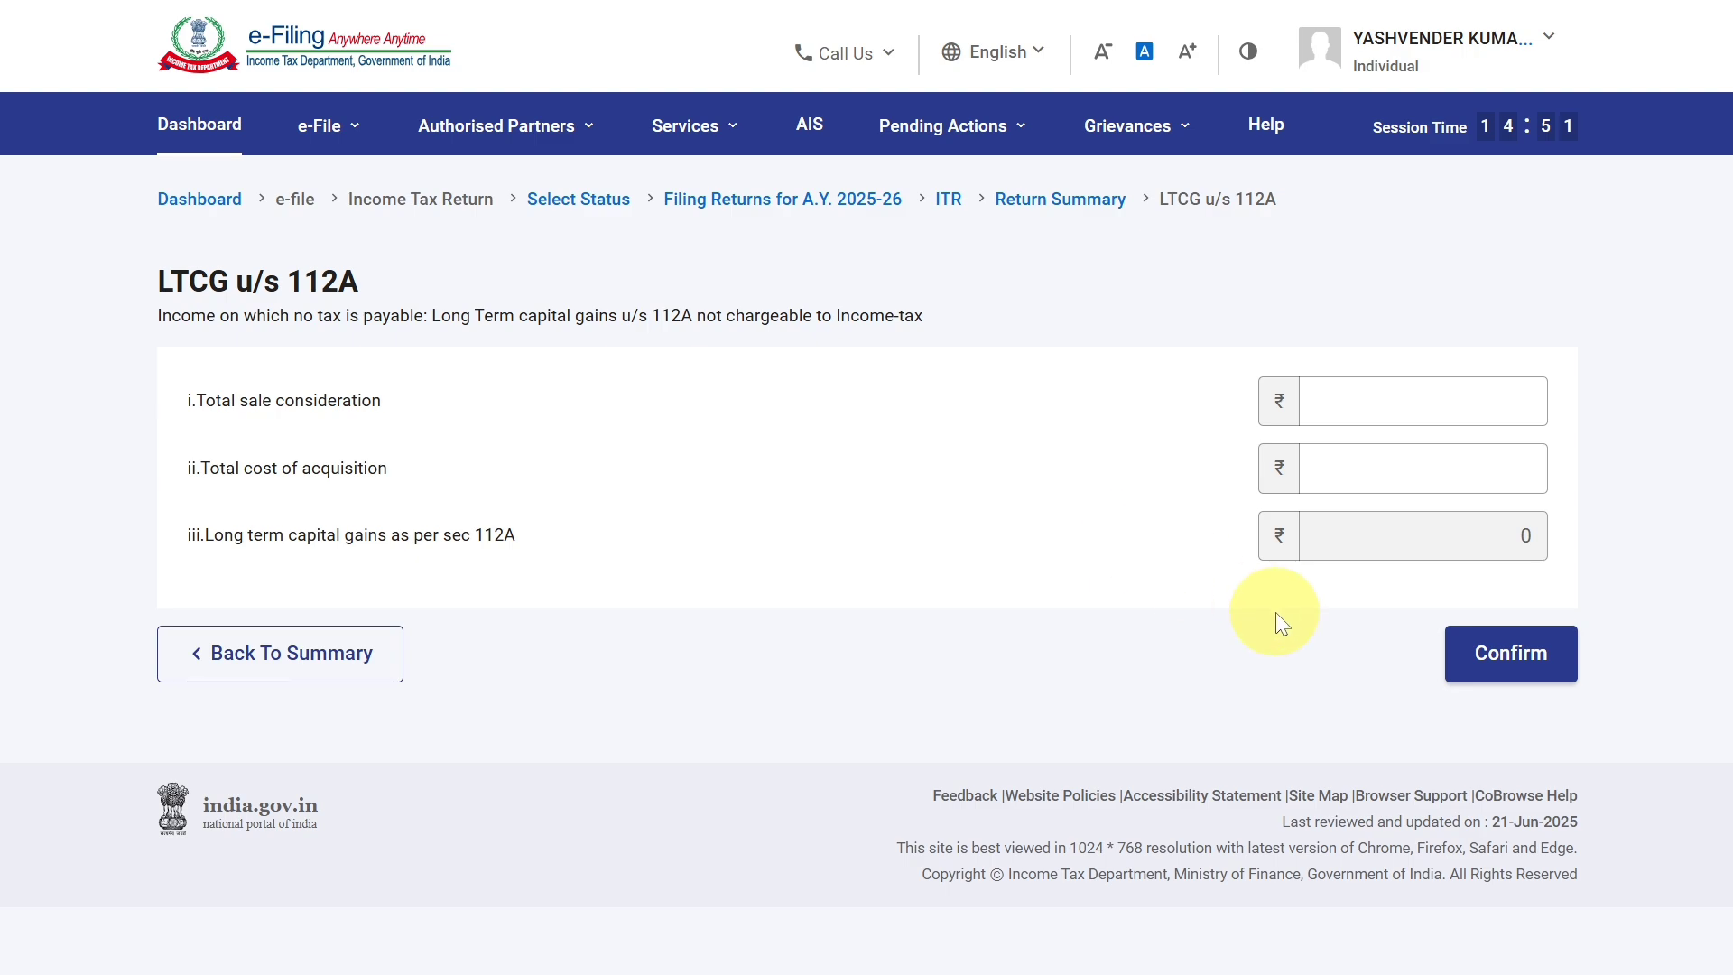
{"action": "left_click", "coordinate": [1486, 656]}
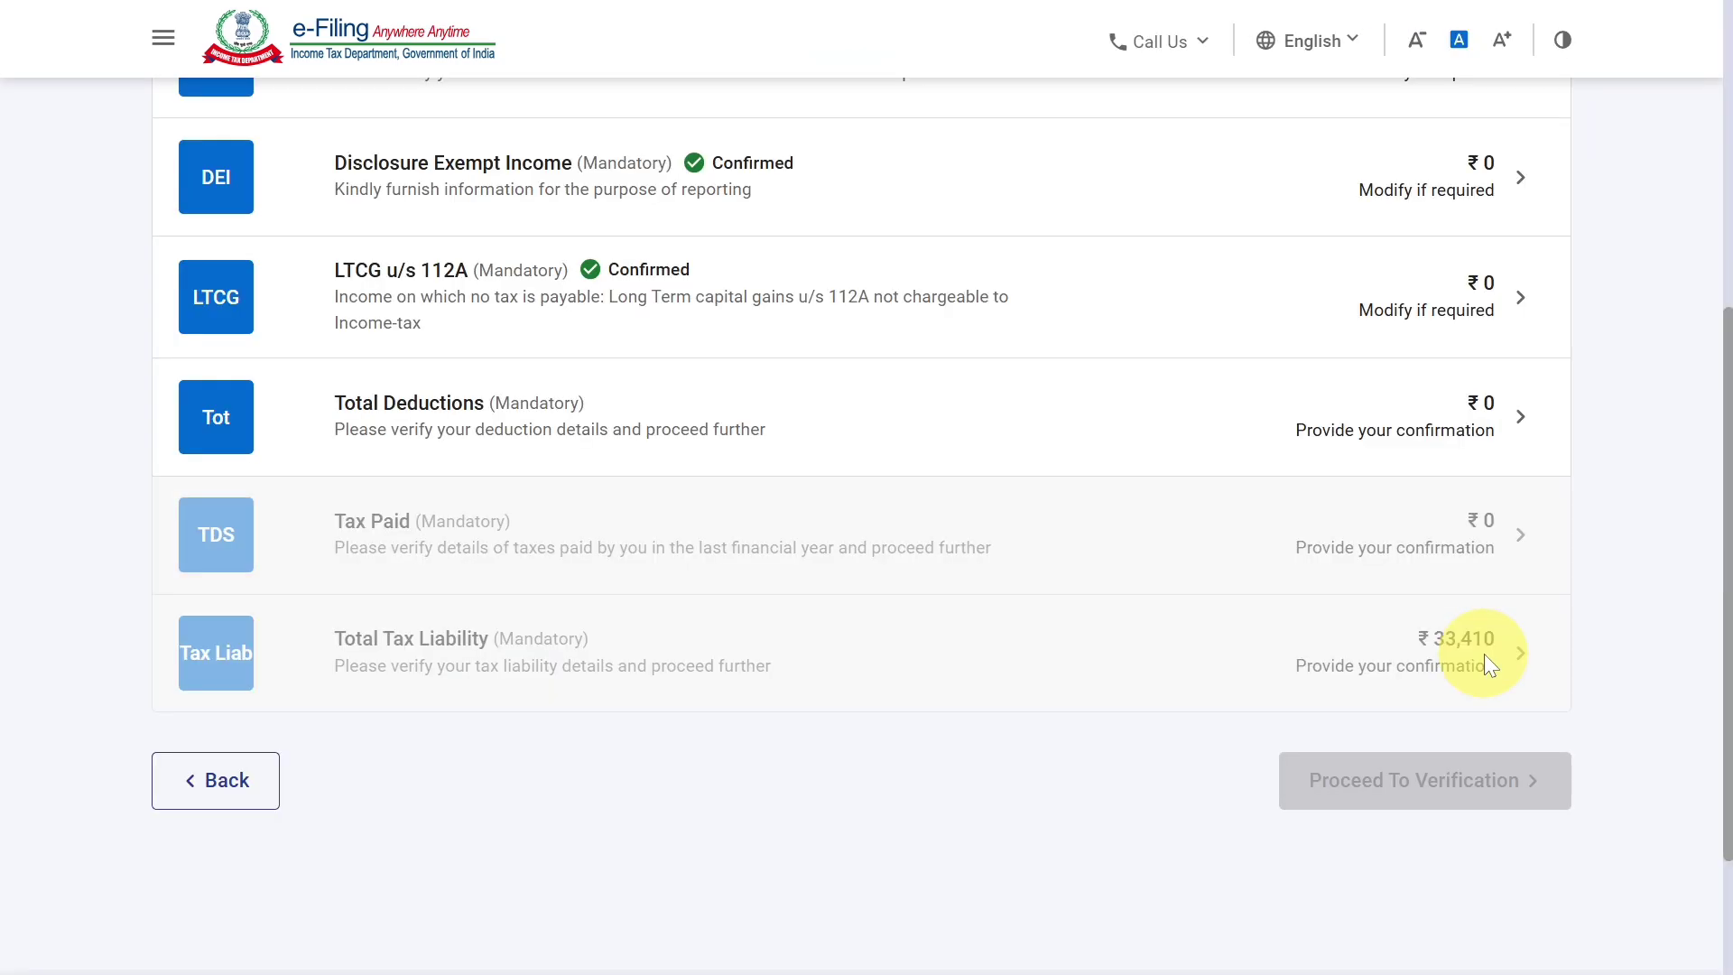
{"action": "left_click", "coordinate": [1454, 433]}
{"action": "scroll", "coordinate": [1439, 508], "scroll_direction": "down", "scroll_amount": 5}
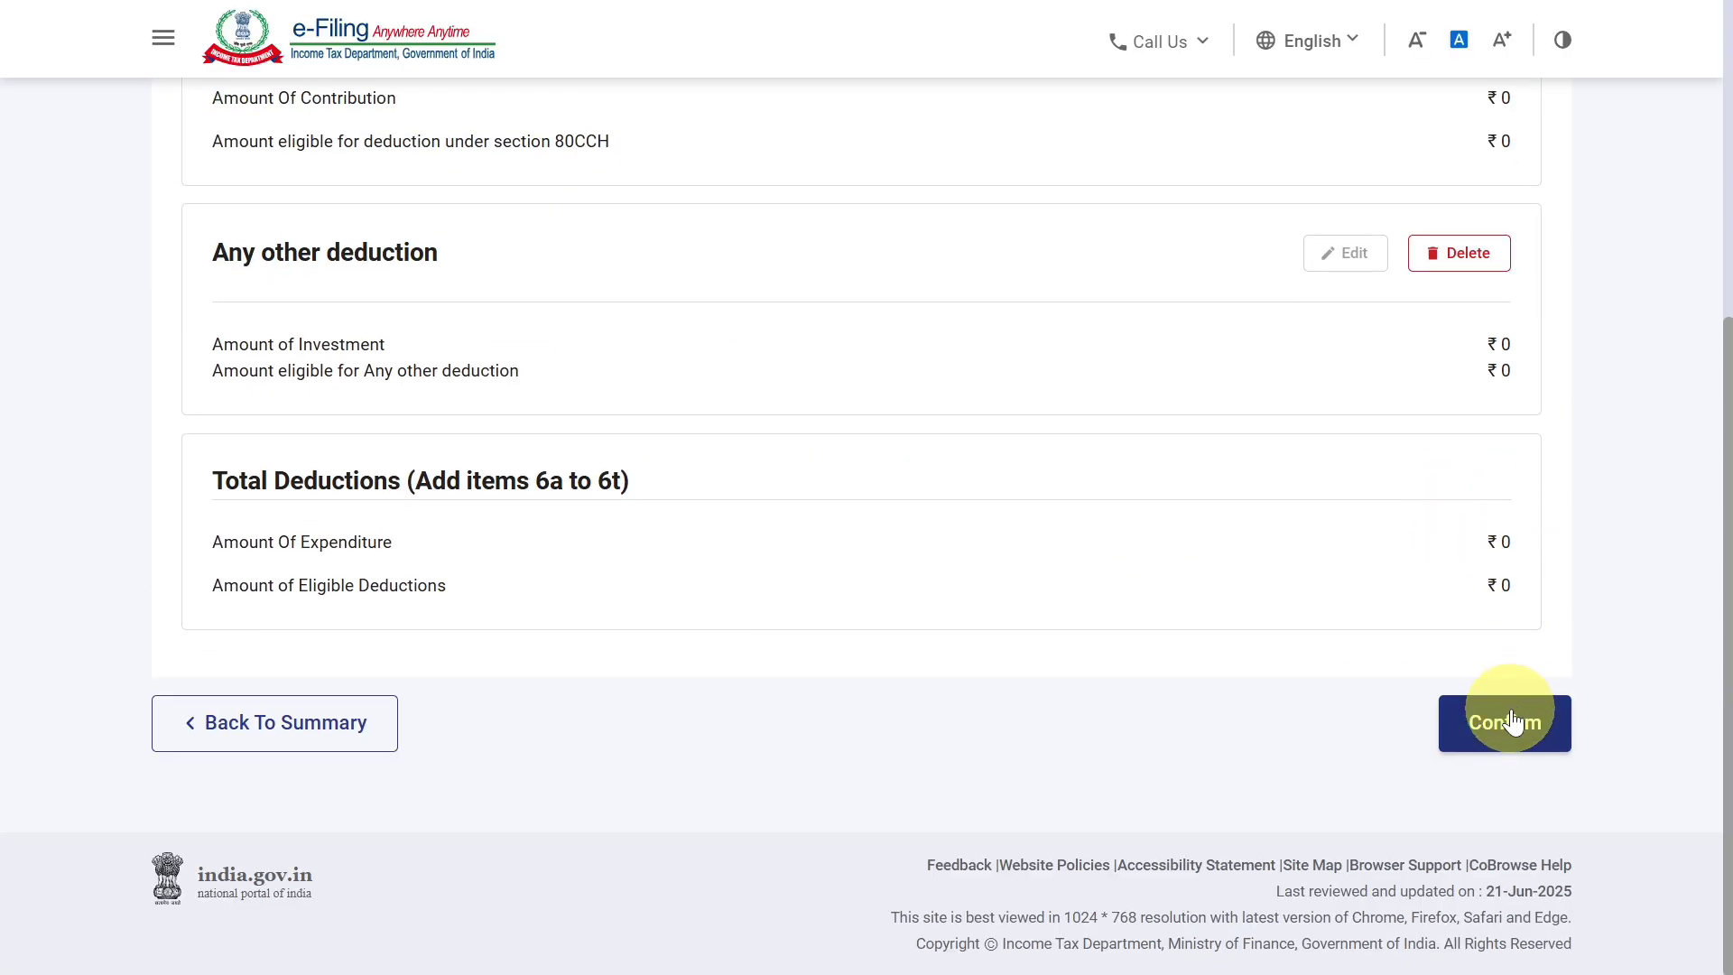
{"action": "left_click", "coordinate": [1515, 717]}
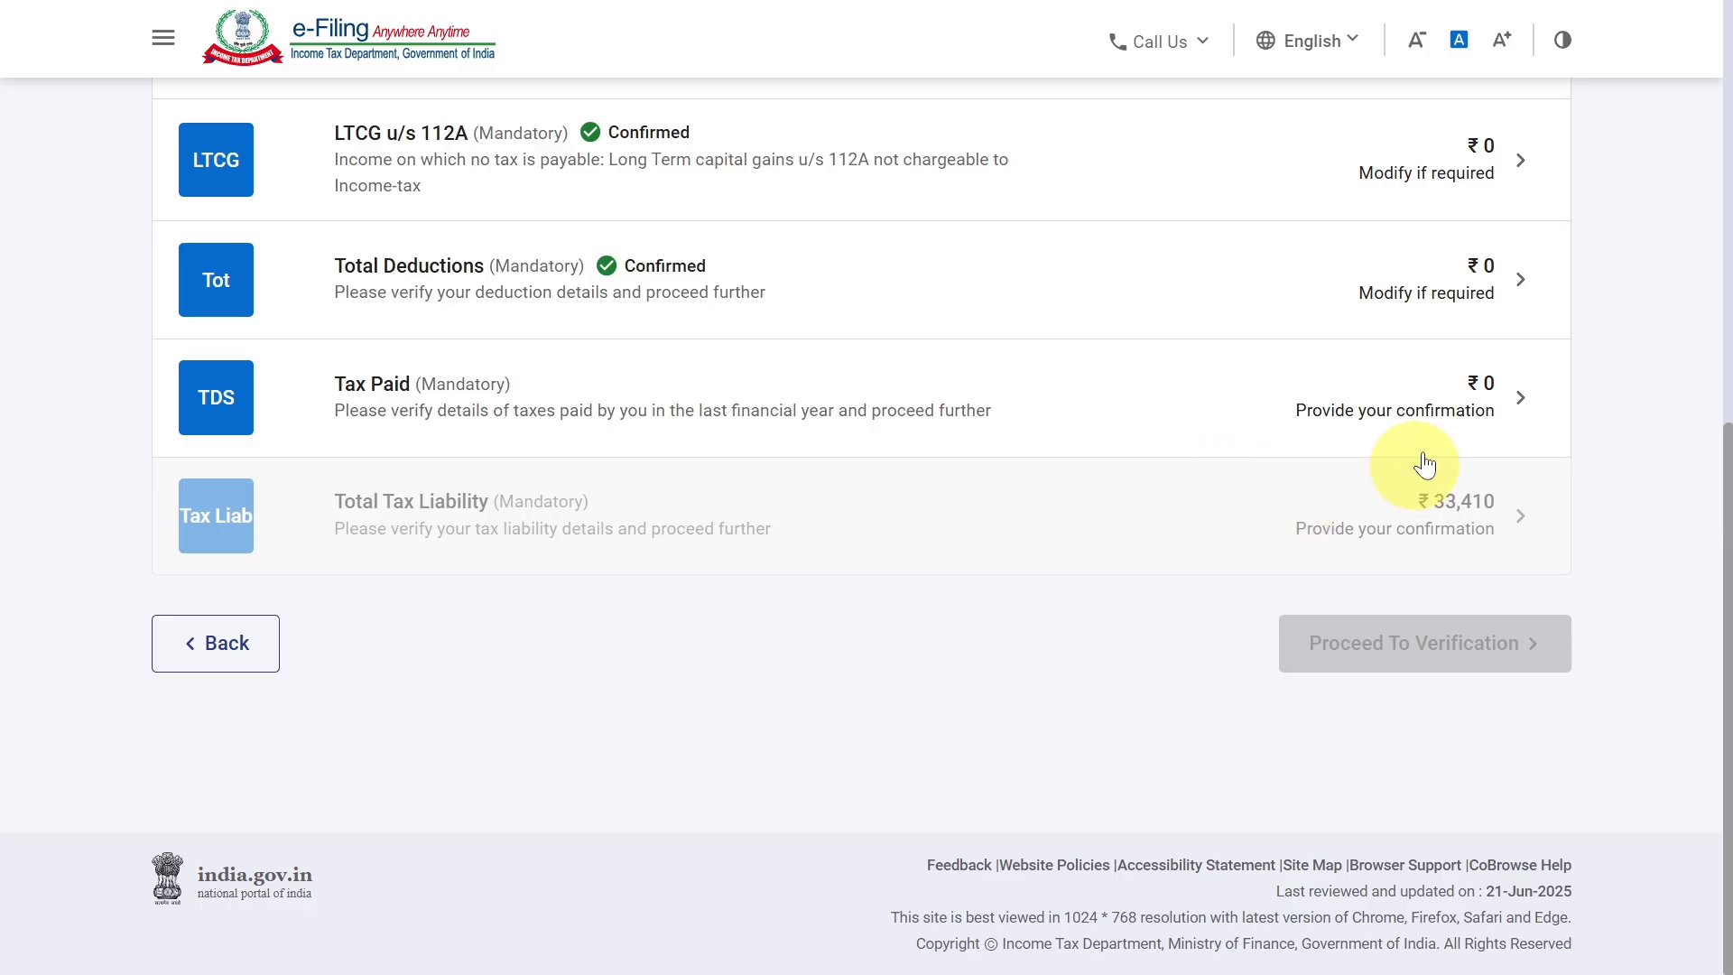
Open the Tax Paid section, review its TDS, TCS and advance tax schedules, and confirm it.
{"action": "left_click", "coordinate": [1432, 414]}
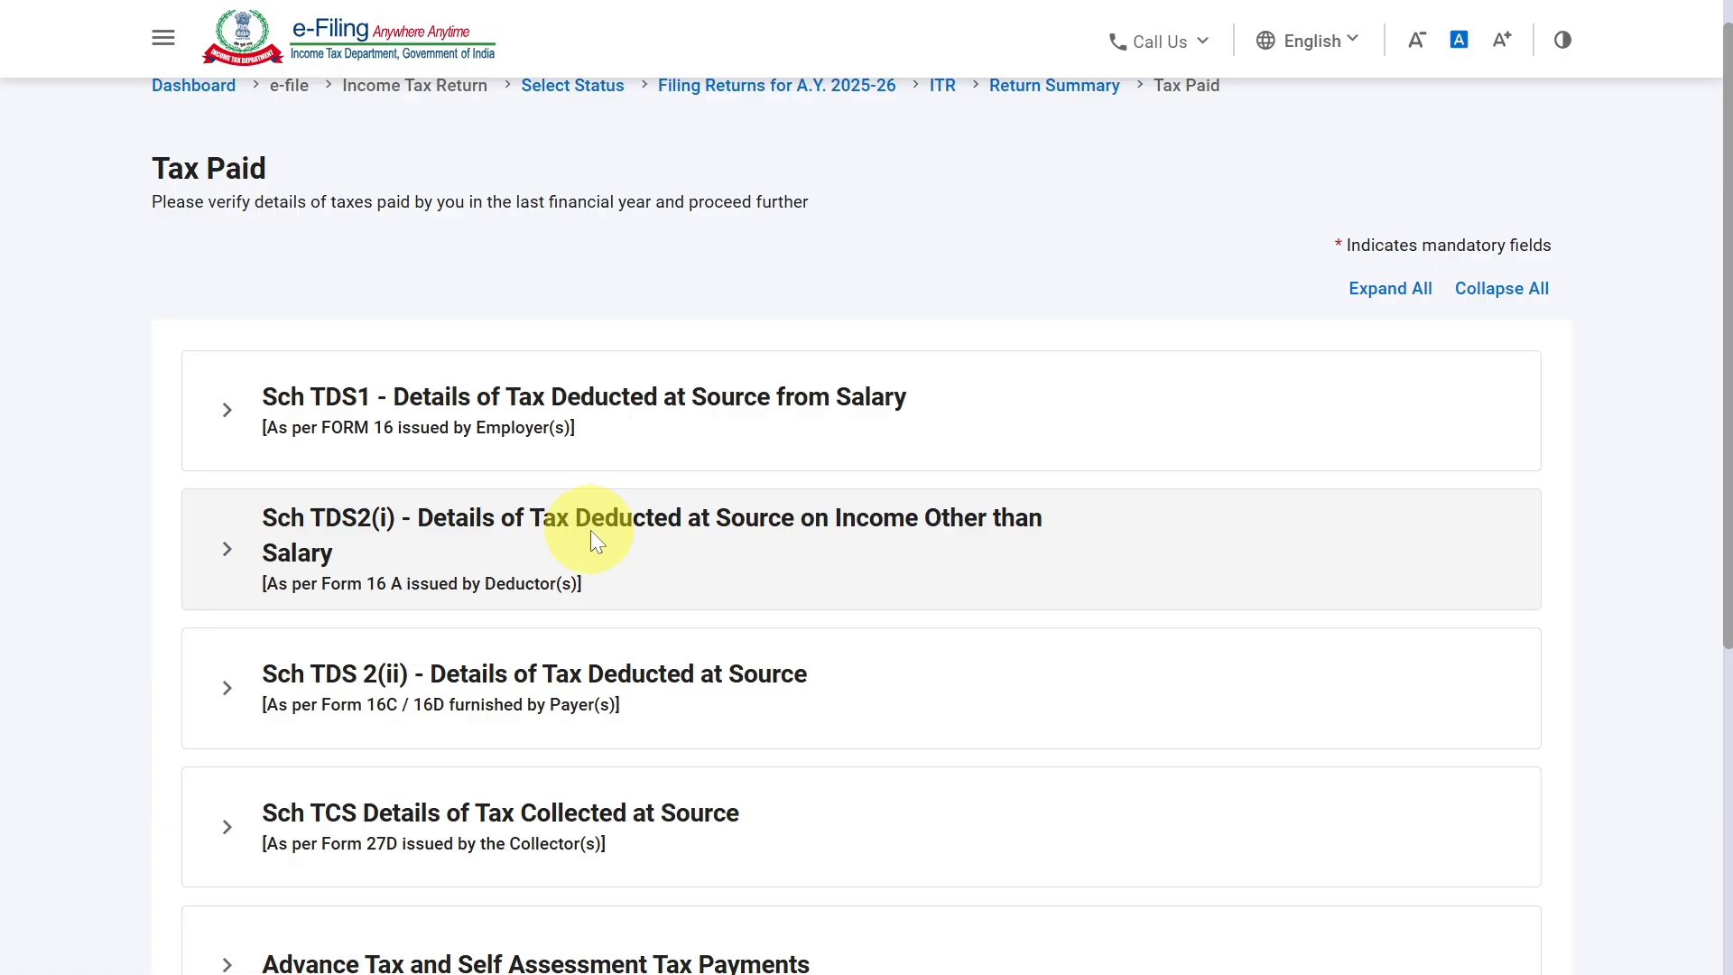
{"action": "scroll", "coordinate": [592, 539], "scroll_direction": "down", "scroll_amount": 2}
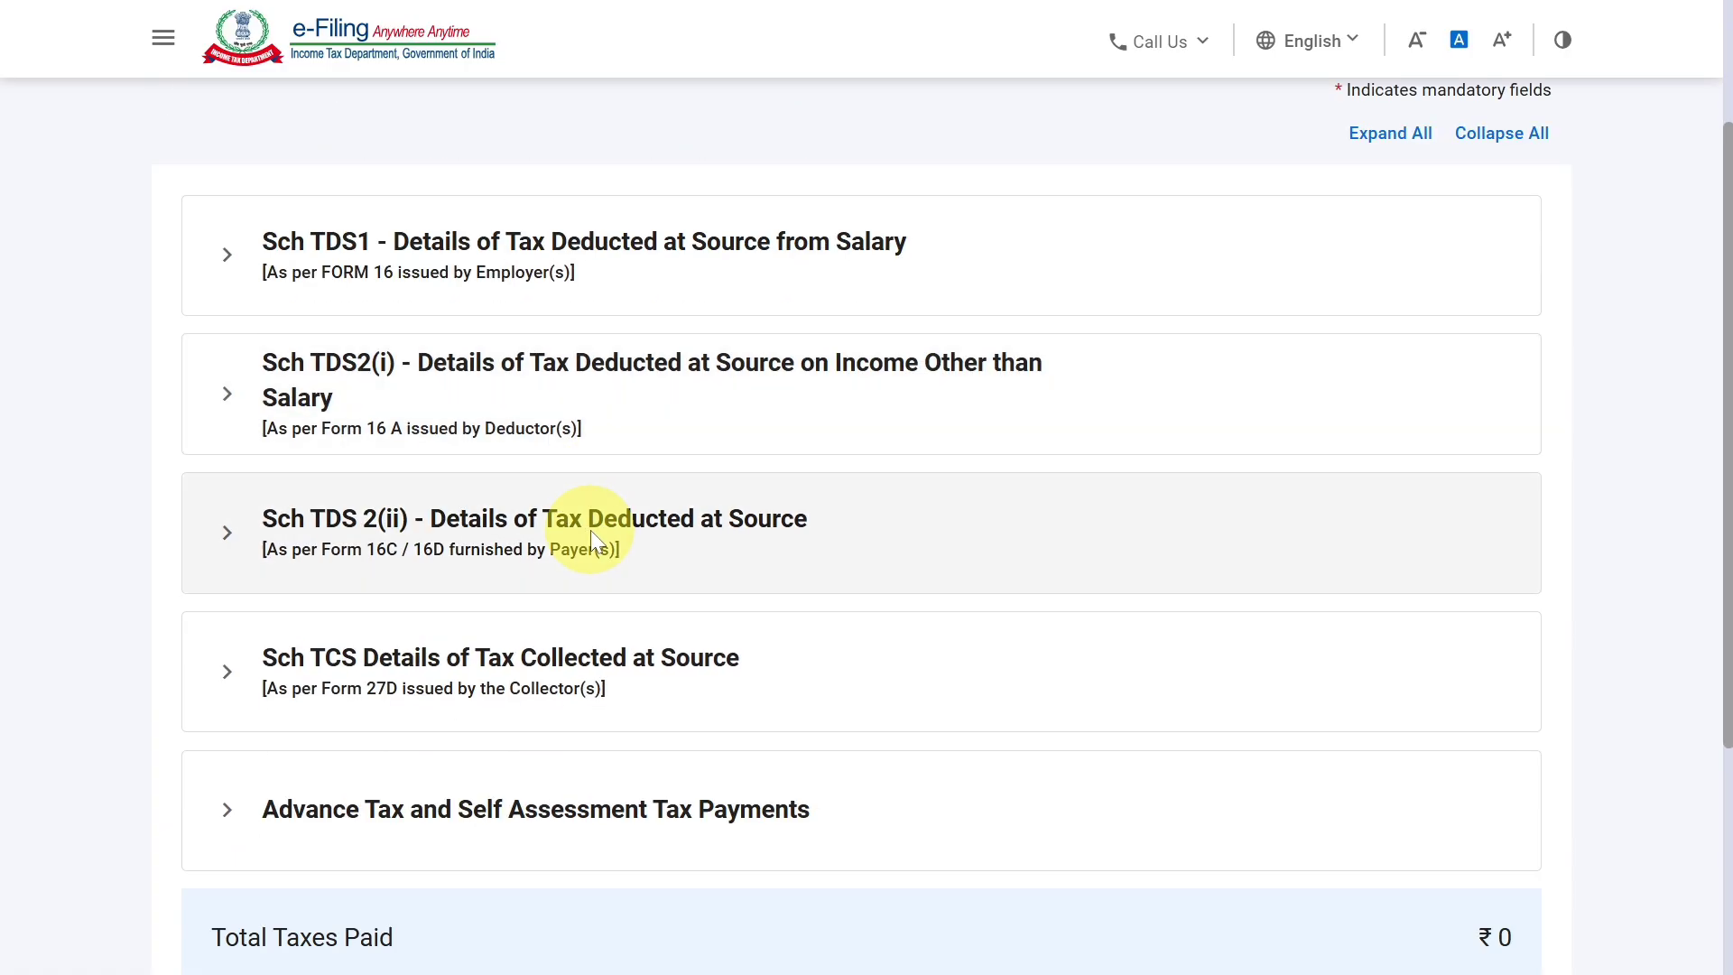
{"action": "scroll", "coordinate": [610, 648], "scroll_direction": "down", "scroll_amount": 2}
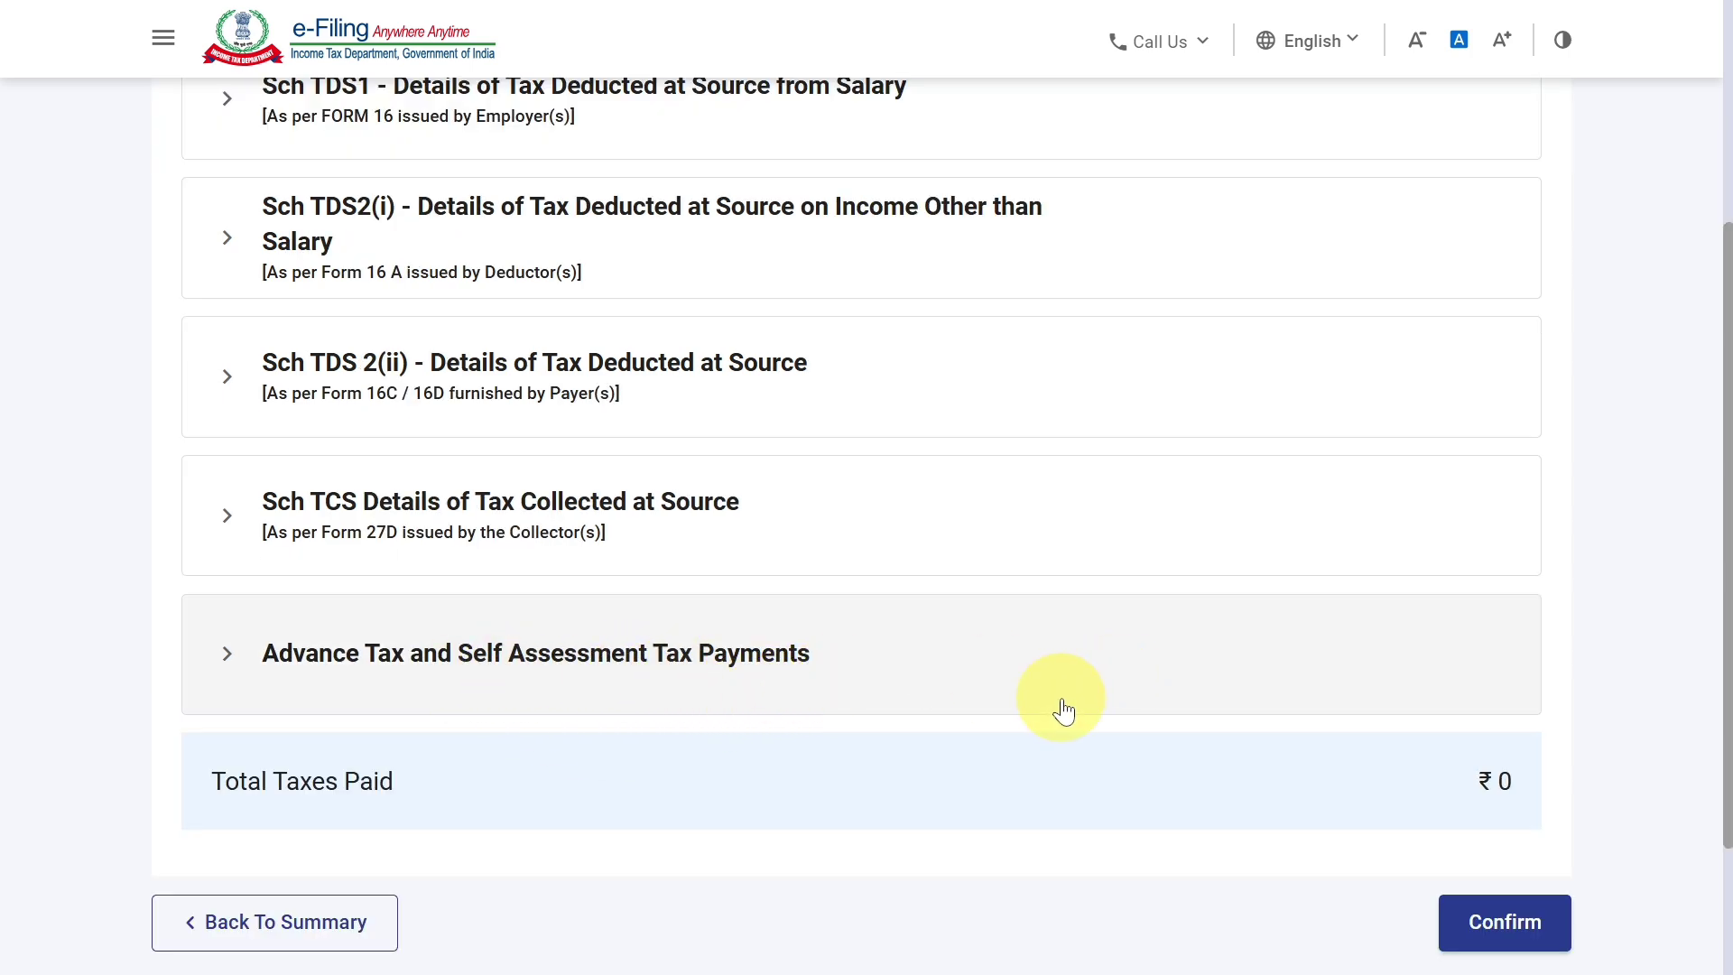
{"action": "scroll", "coordinate": [1059, 708], "scroll_direction": "down", "scroll_amount": 2}
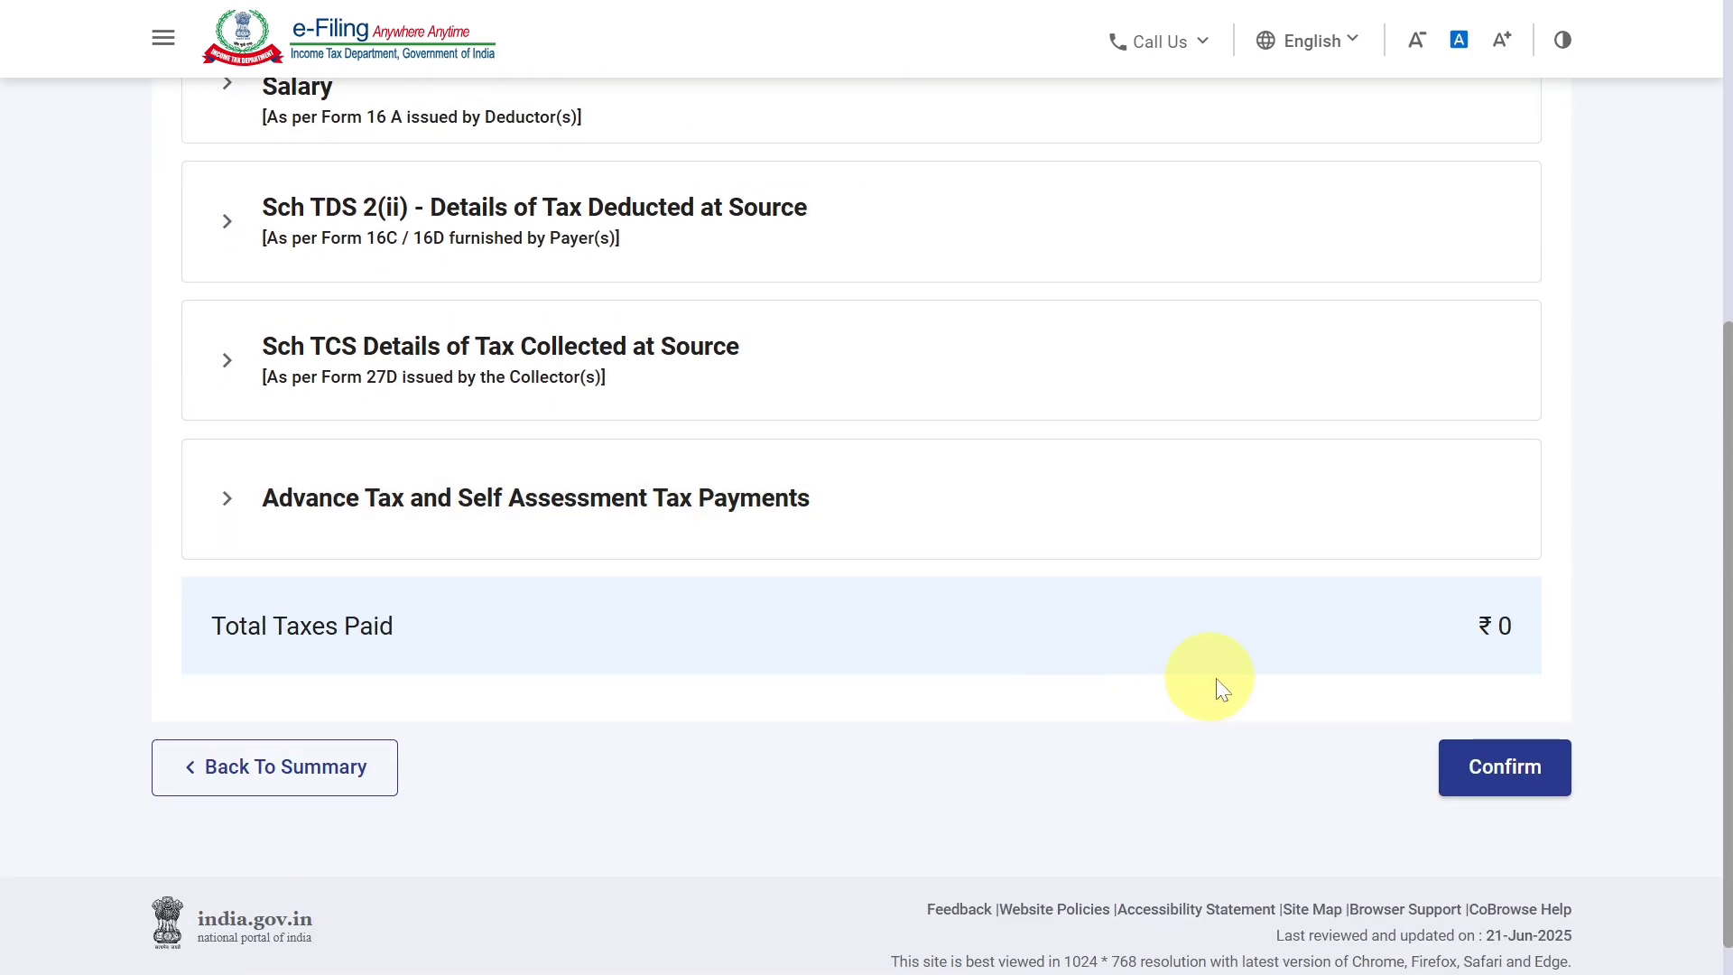
{"action": "left_click", "coordinate": [1487, 767]}
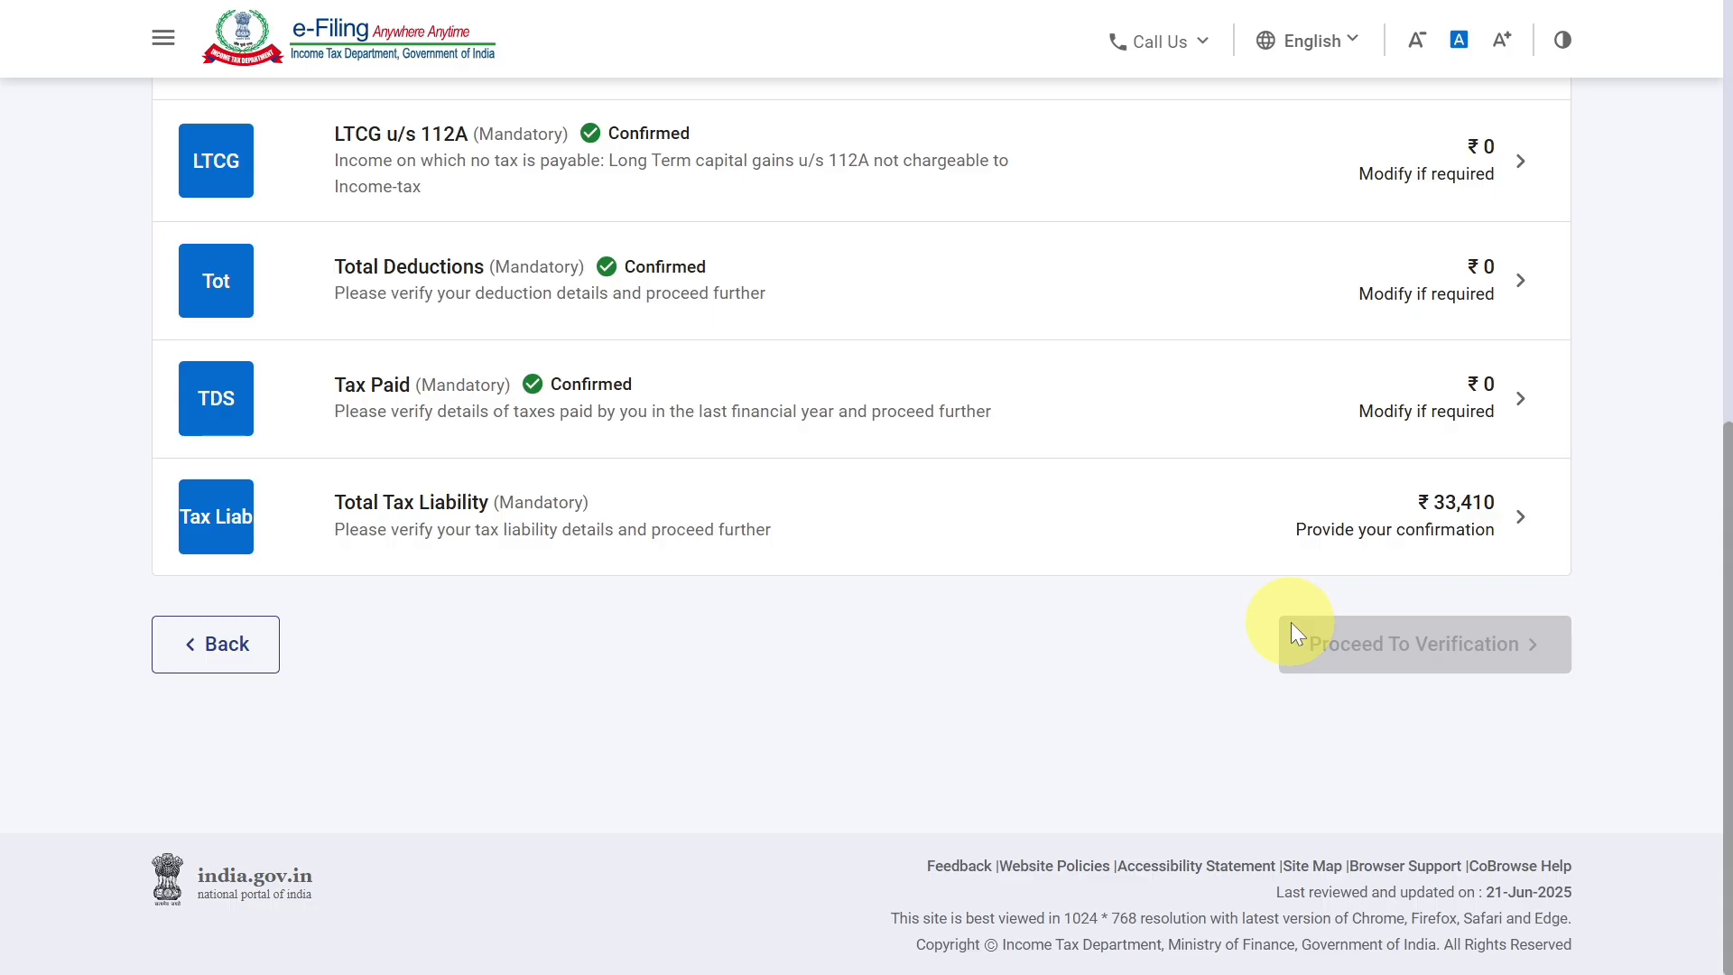
Open the Total Tax Liability section, review the computation of tax and interest, and confirm it.
{"action": "left_click", "coordinate": [1410, 527]}
{"action": "scroll", "coordinate": [1383, 587], "scroll_direction": "down", "scroll_amount": 10}
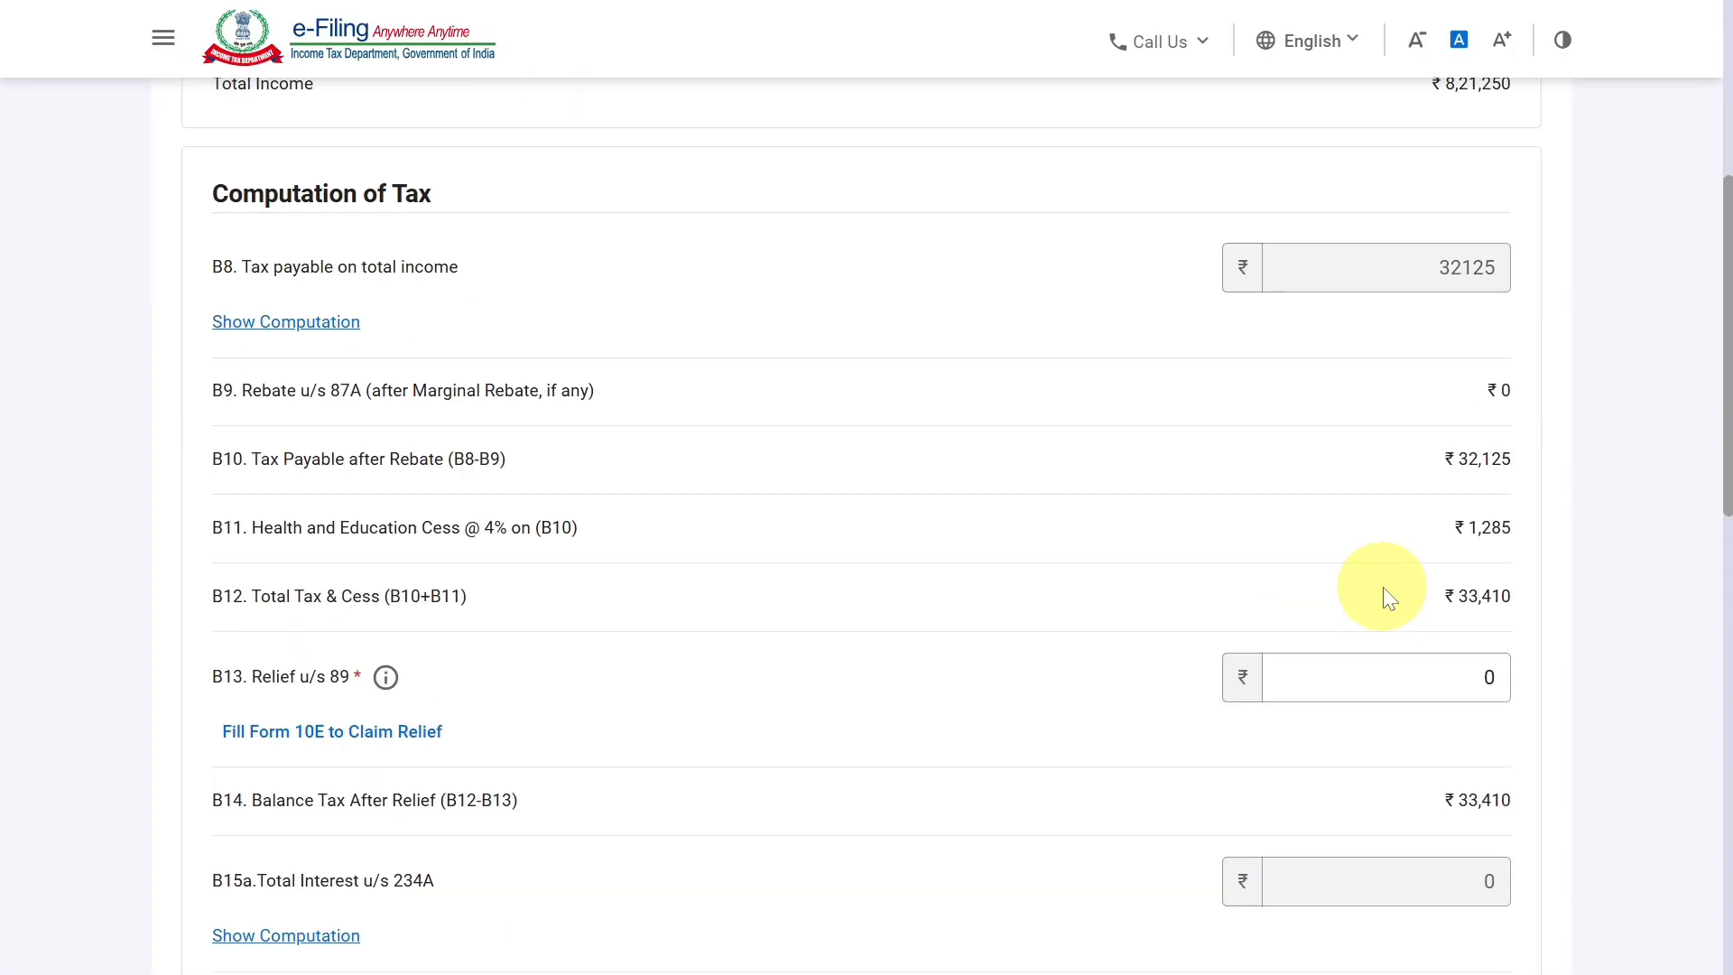
{"action": "scroll", "coordinate": [1356, 605], "scroll_direction": "down", "scroll_amount": 10}
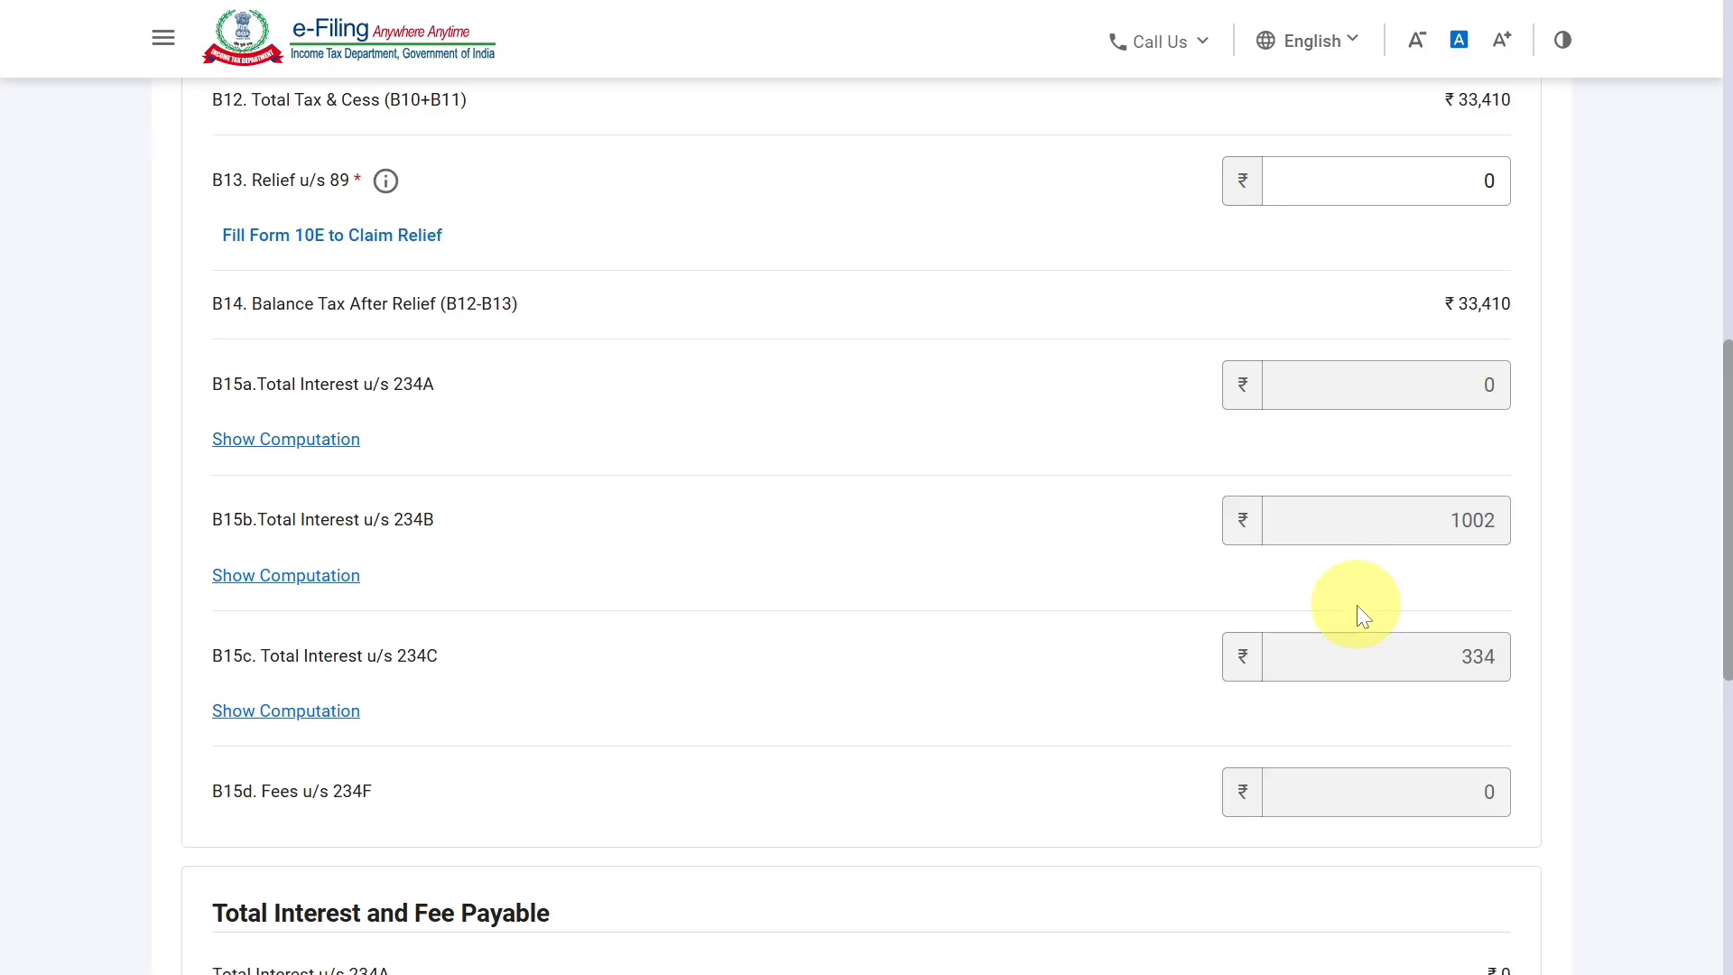
{"action": "left_click", "coordinate": [1488, 708]}
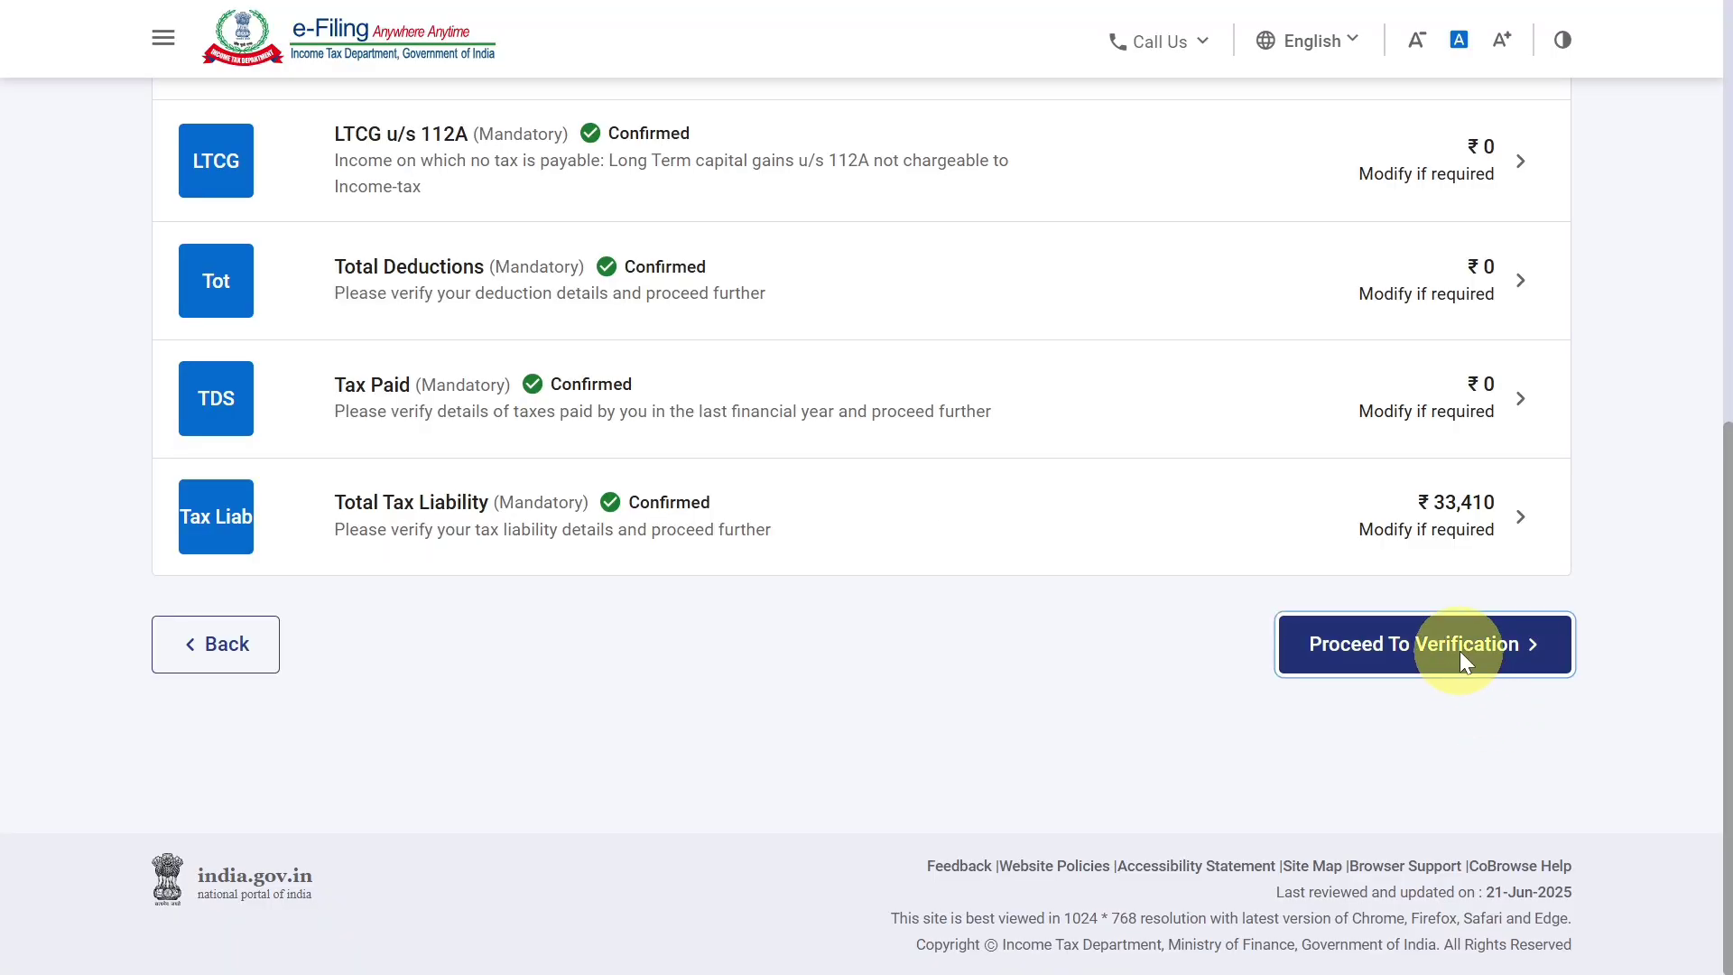
Proceed to verification and review the tax summary down to the Amount Payable/Refund section.
{"action": "left_click", "coordinate": [1455, 654]}
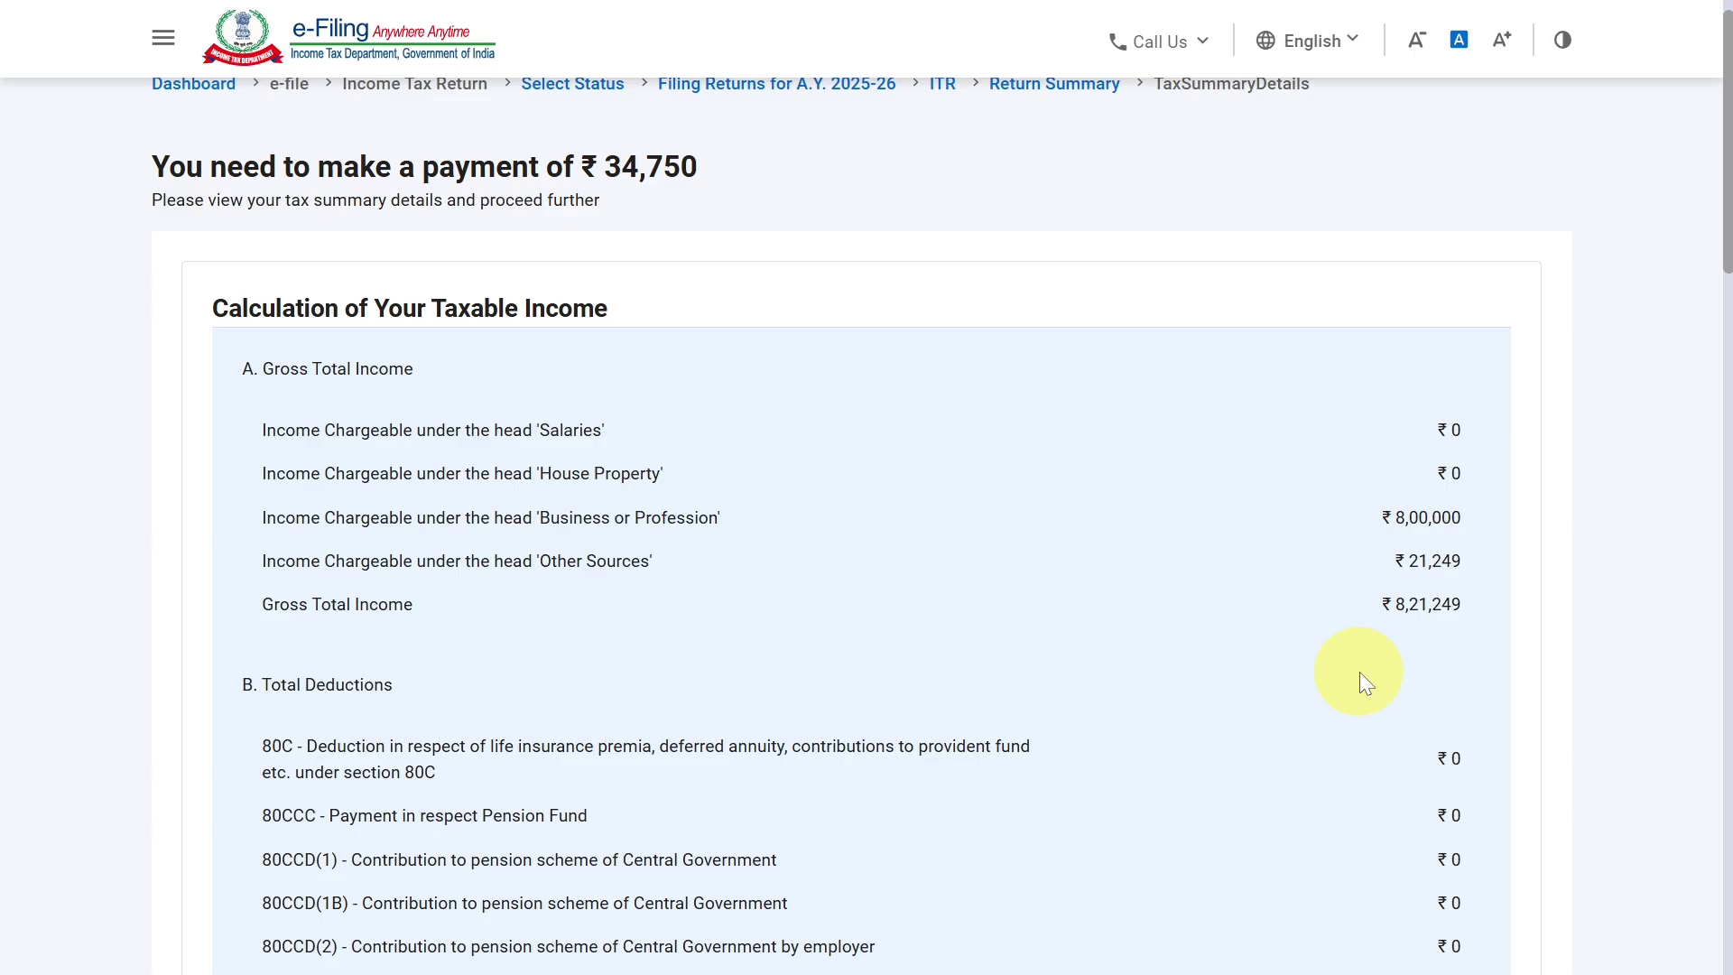
{"action": "scroll", "coordinate": [1359, 671], "scroll_direction": "down", "scroll_amount": 15}
{"action": "scroll", "coordinate": [1359, 671], "scroll_direction": "down", "scroll_amount": 4}
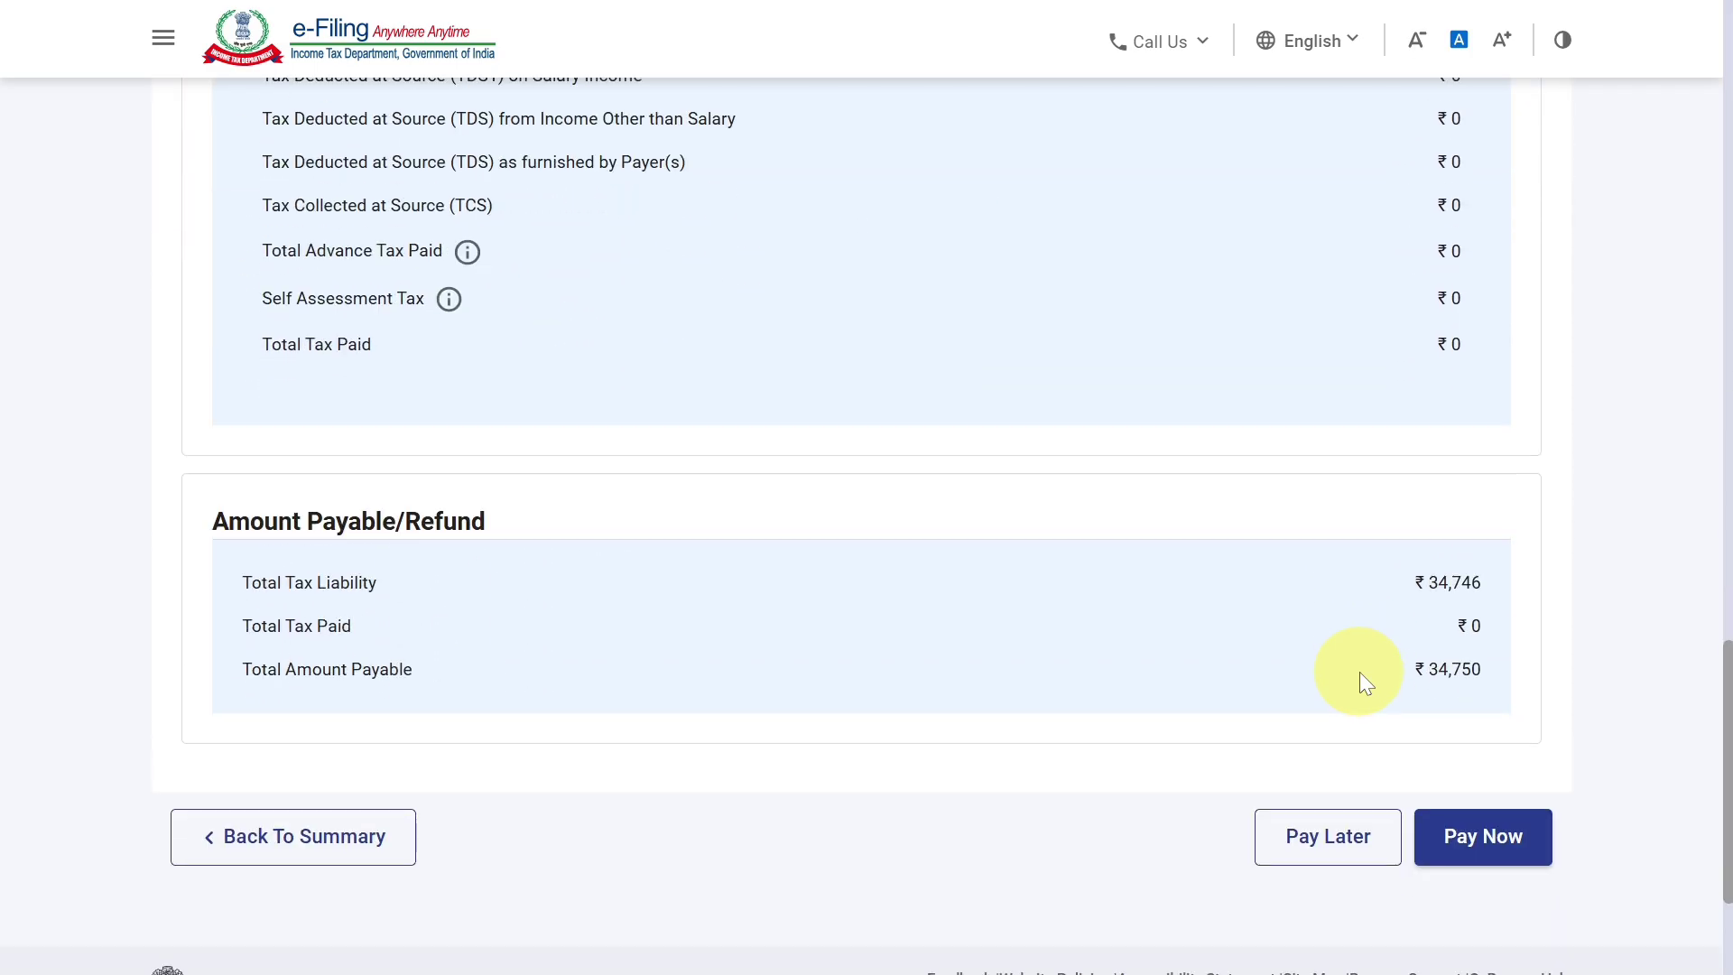